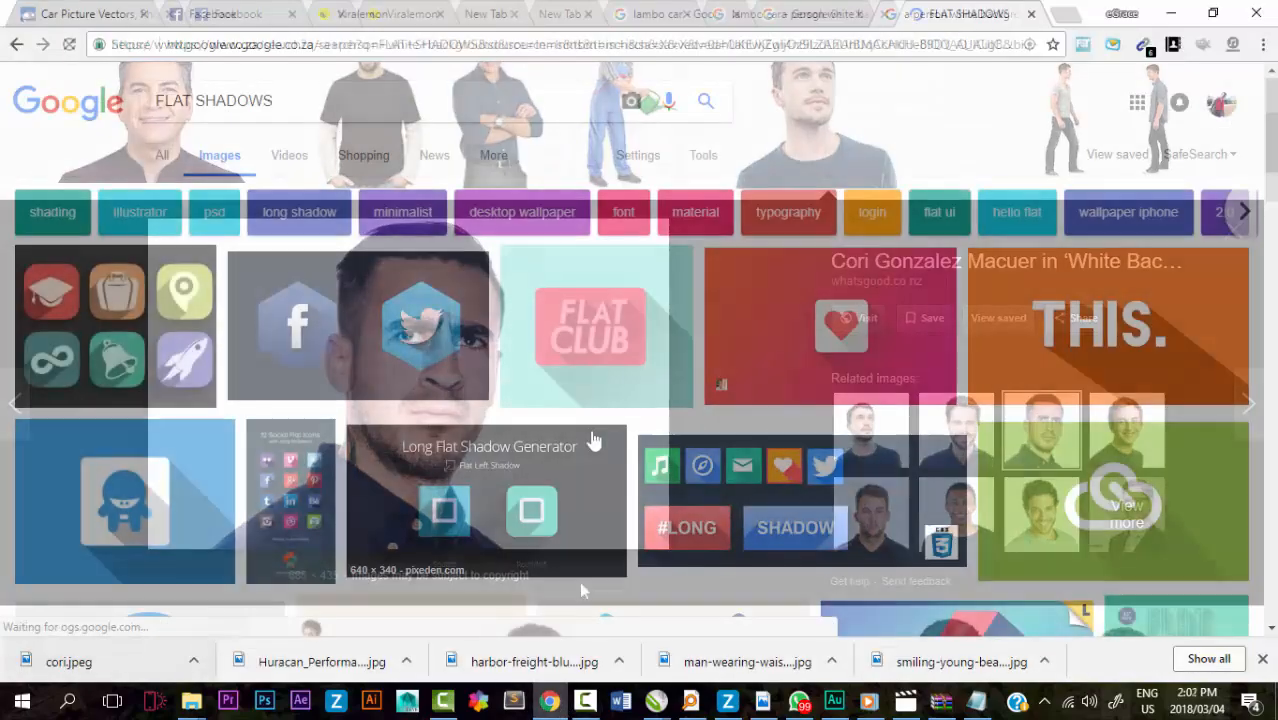
# Save the Facebook and Twitter long-shadow example image into the Flat Shadow Tutorial folder as long-shadow-examples-04b.jpg.
pyautogui.scroll(-3, 590, 434)
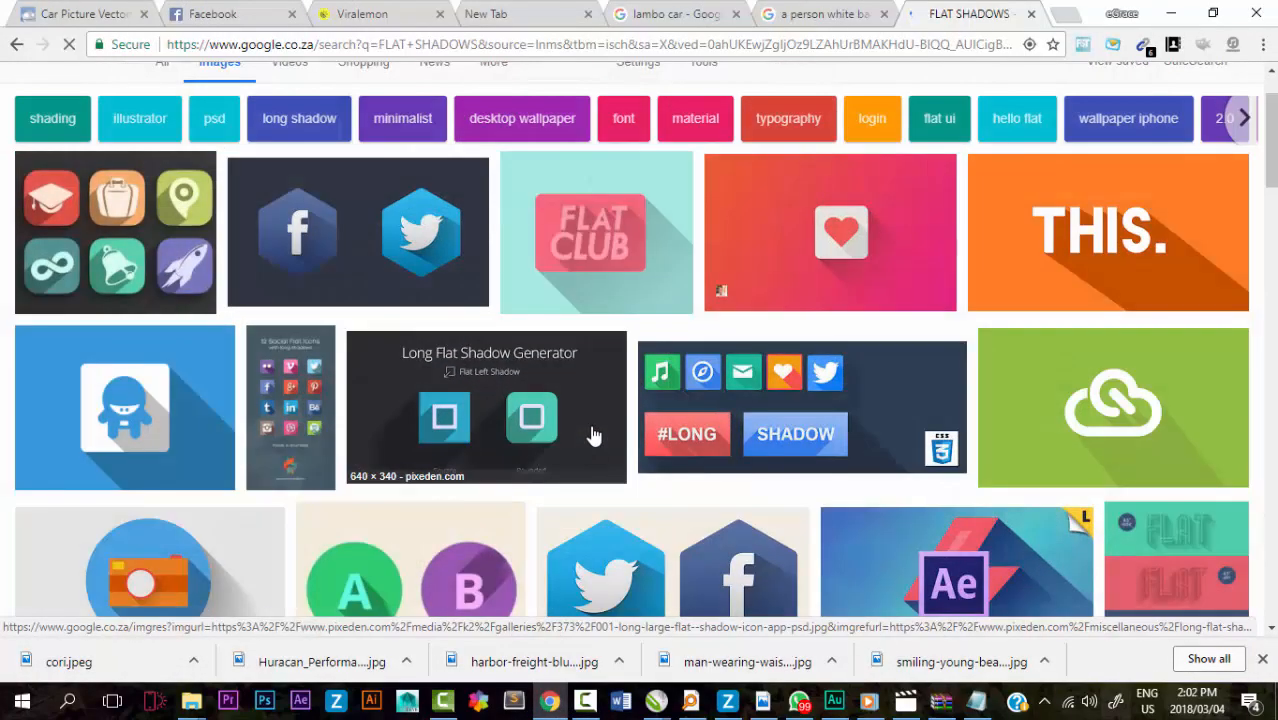
pyautogui.scroll(2, 592, 434)
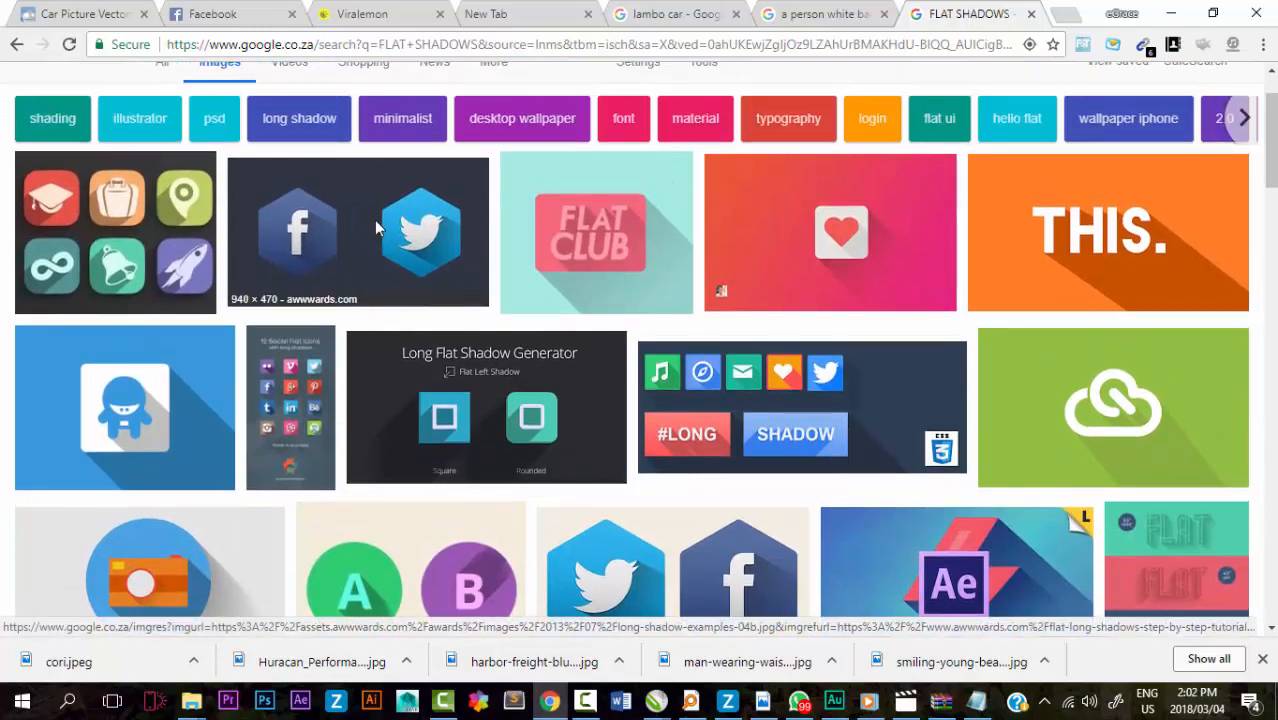
pyautogui.click(374, 220)
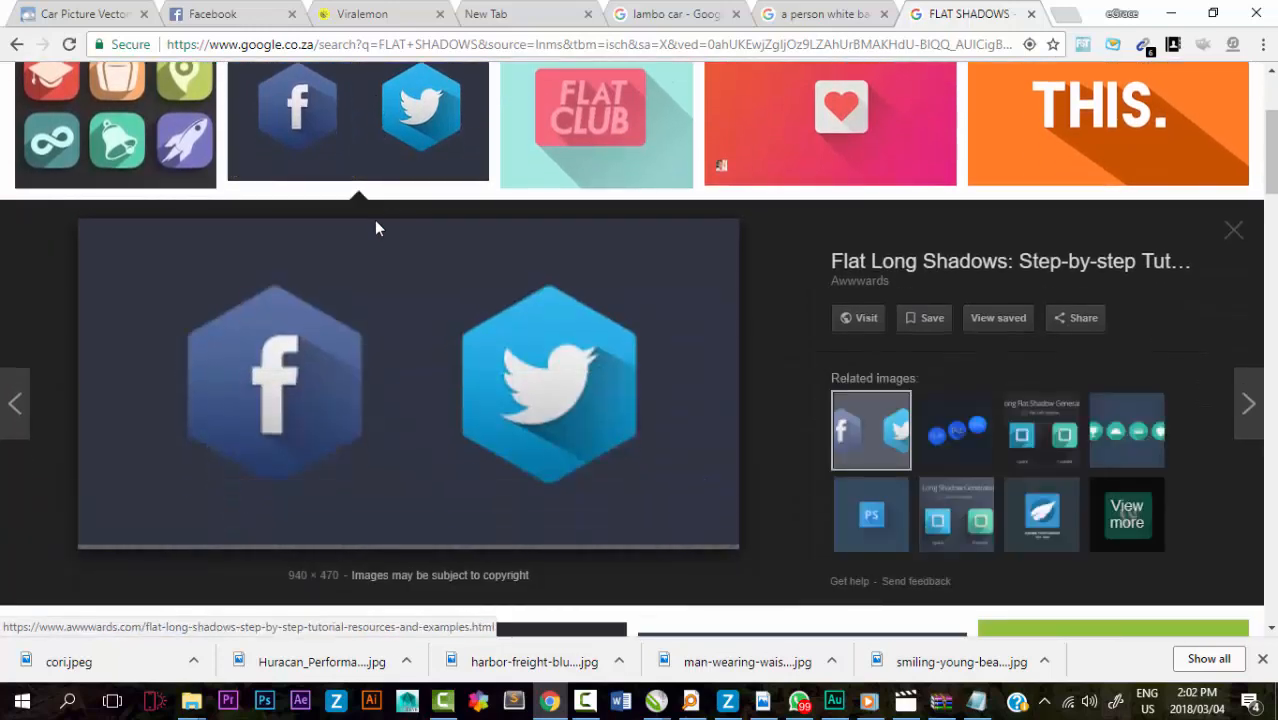
pyautogui.rightClick(474, 324)
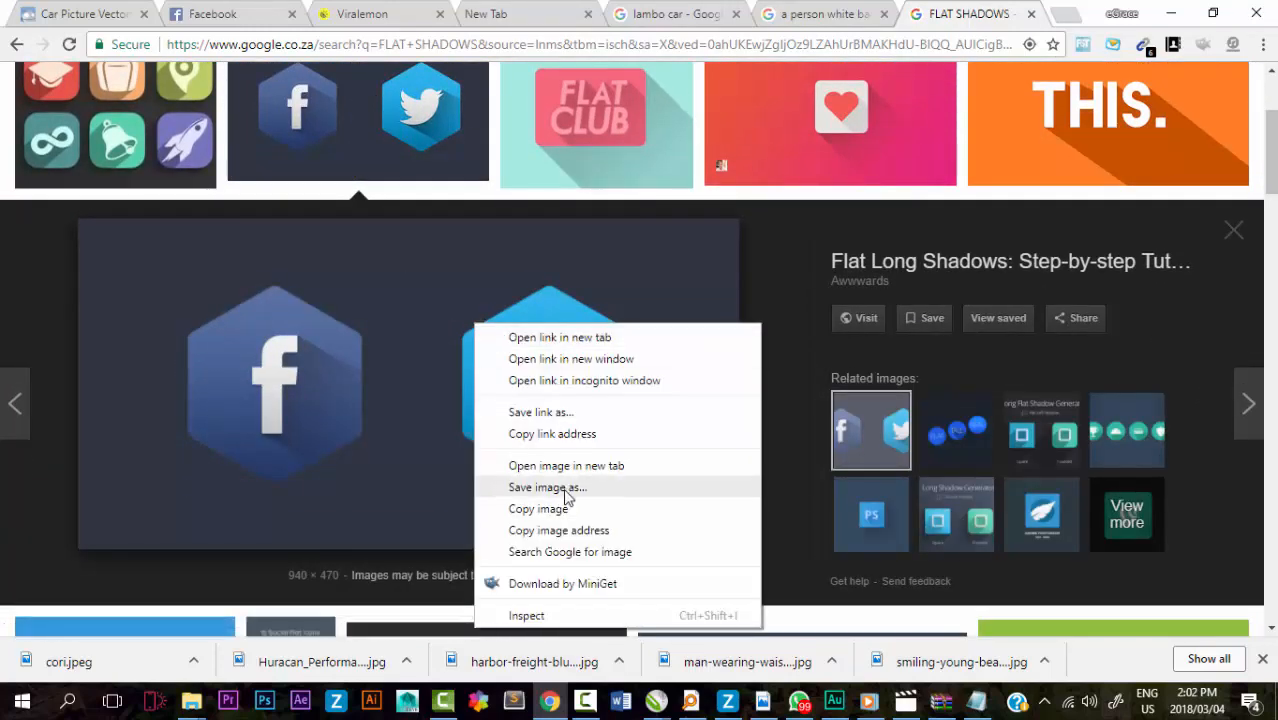
pyautogui.click(566, 488)
pyautogui.doubleClick(548, 183)
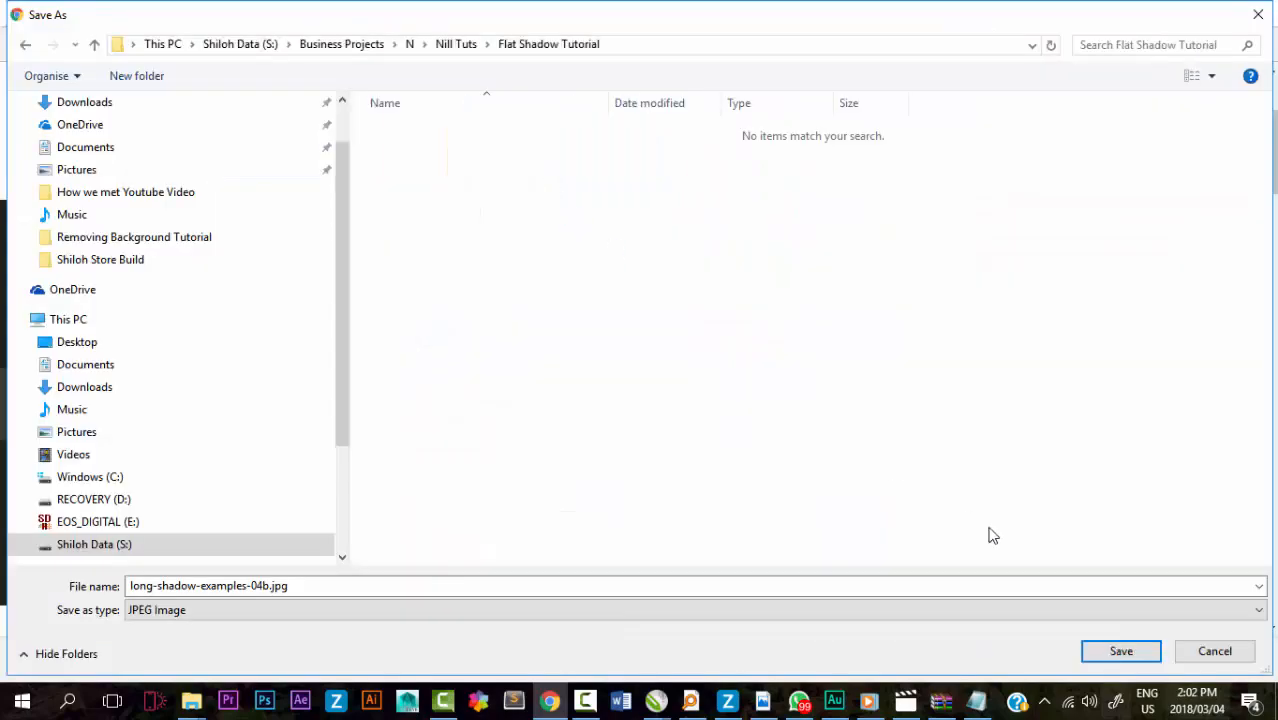
pyautogui.click(1124, 651)
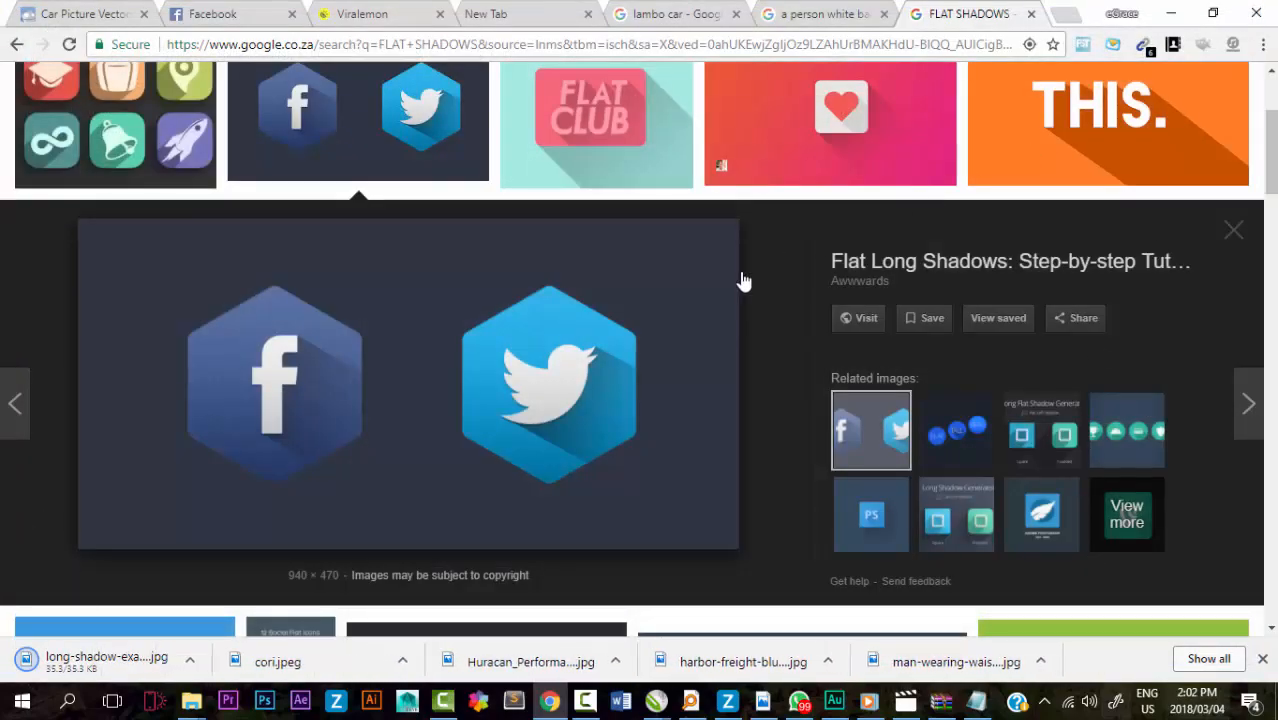
# Browse the flat shadow image results for more long-shadow icon examples and open the envelope icon image.
pyautogui.scroll(-20, 576, 263)
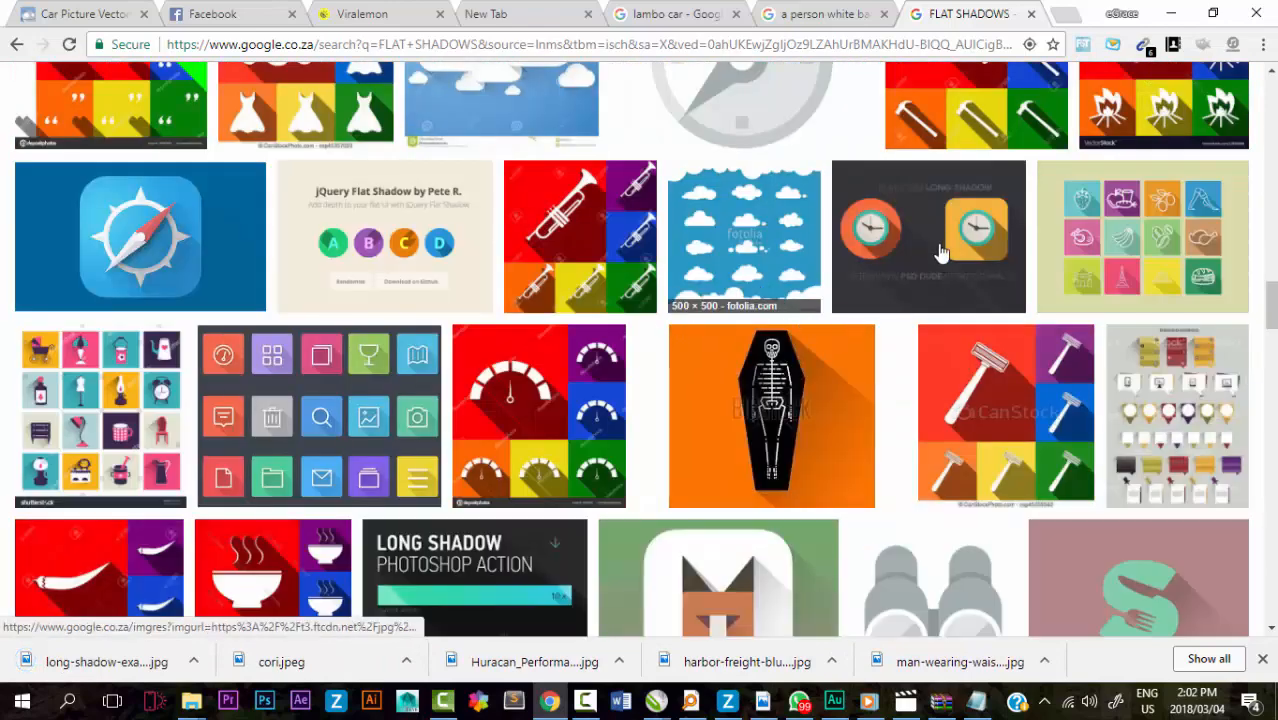
pyautogui.scroll(1, 900, 254)
pyautogui.scroll(1, 870, 255)
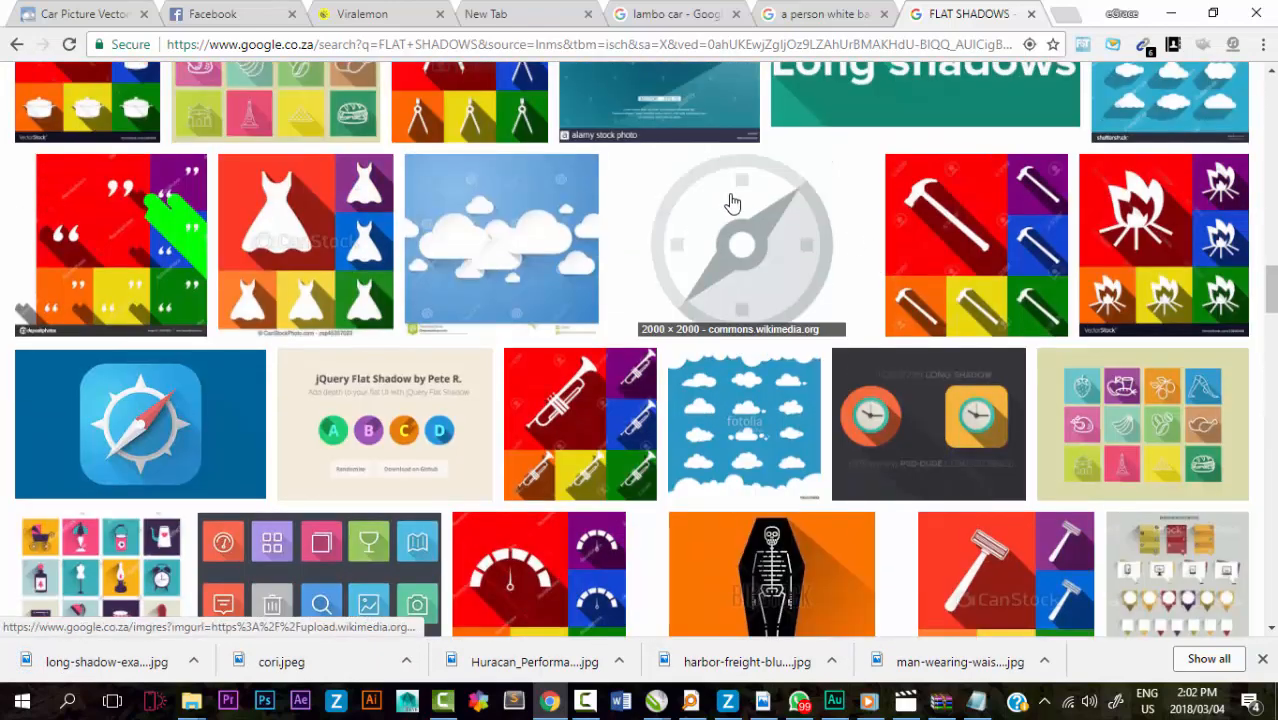
pyautogui.scroll(-8, 809, 331)
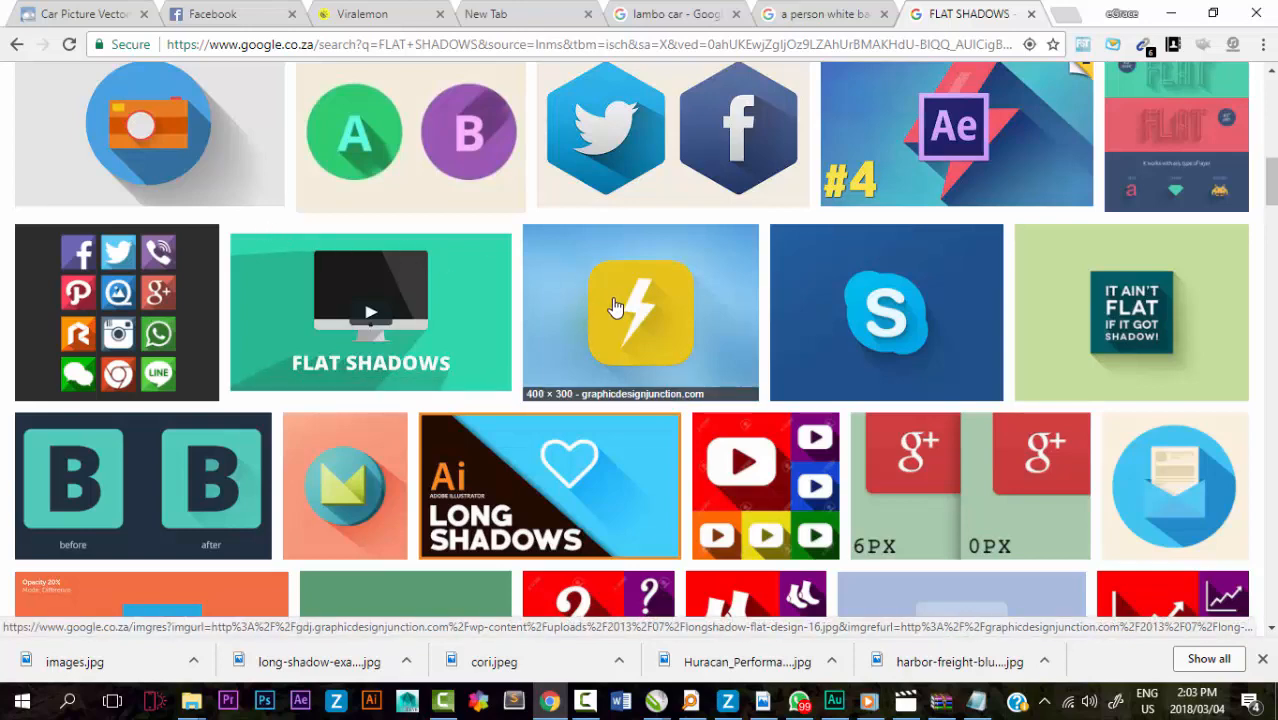
pyautogui.scroll(1, 1034, 255)
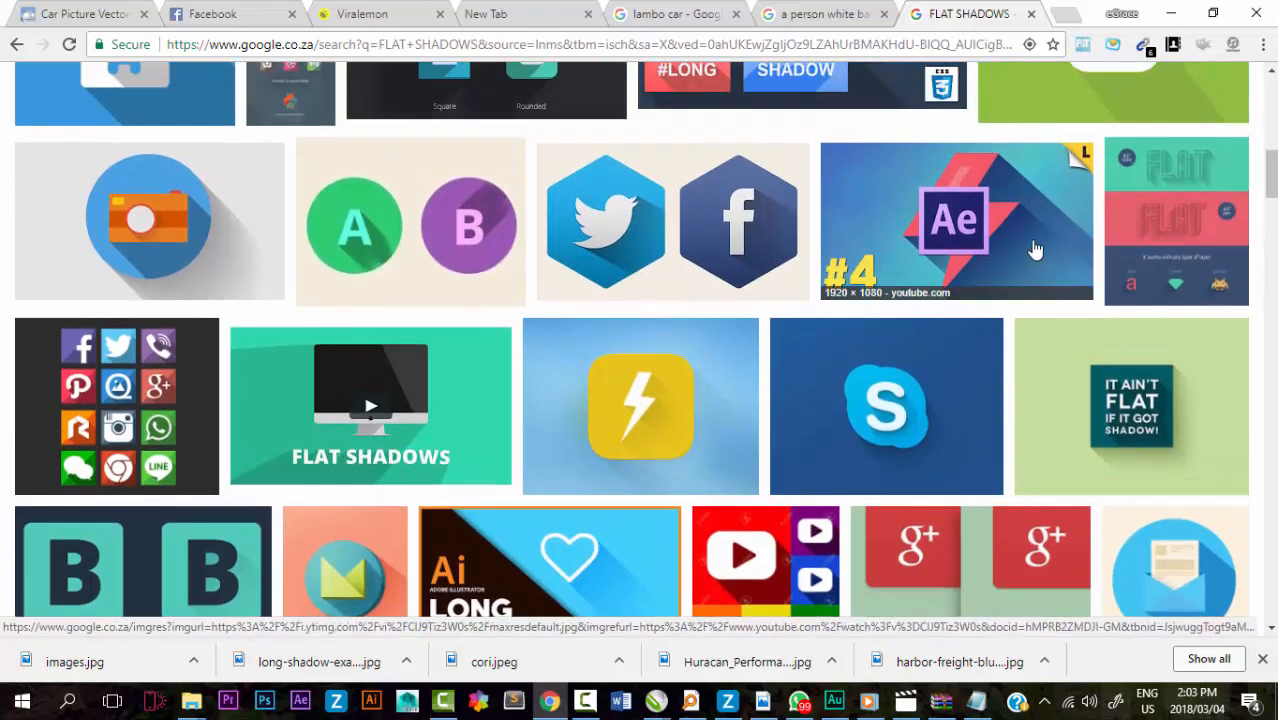
pyautogui.scroll(-1, 938, 218)
pyautogui.scroll(-2, 1100, 310)
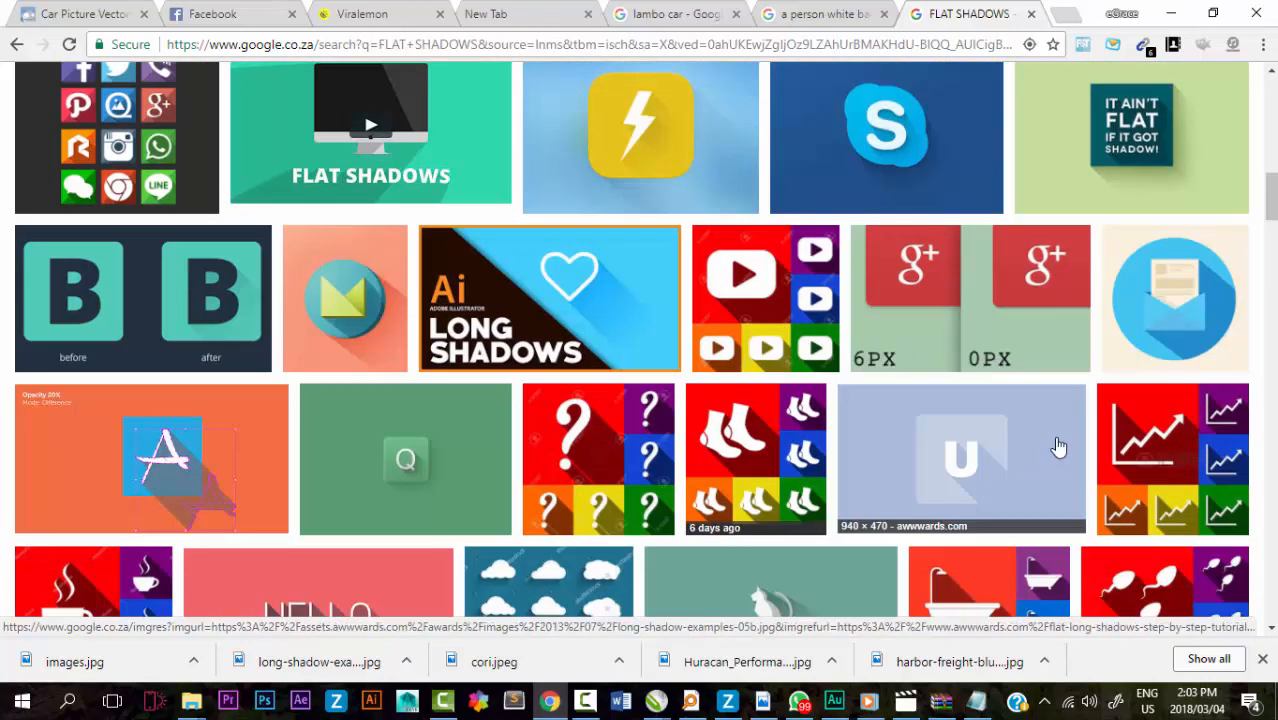
pyautogui.click(1156, 288)
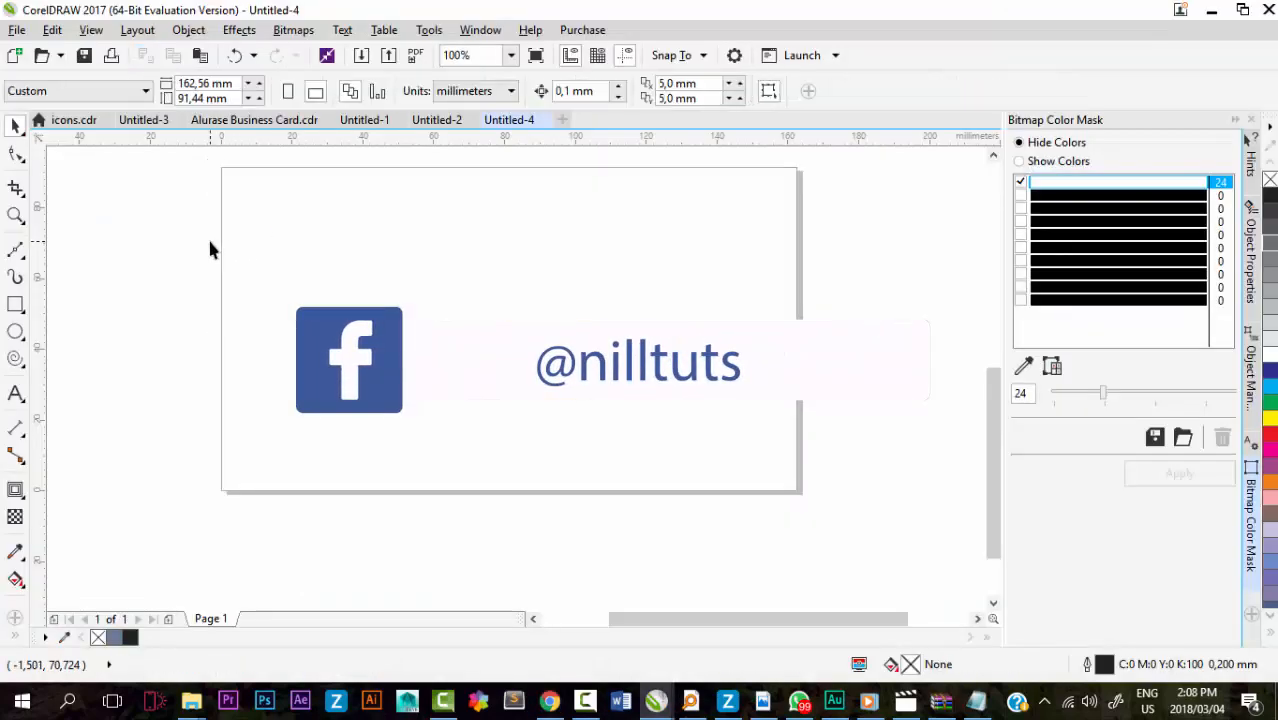
# Create a rectangle that covers the whole 162.56 × 91.44 mm page.
pyautogui.scroll(-2, 478, 362)
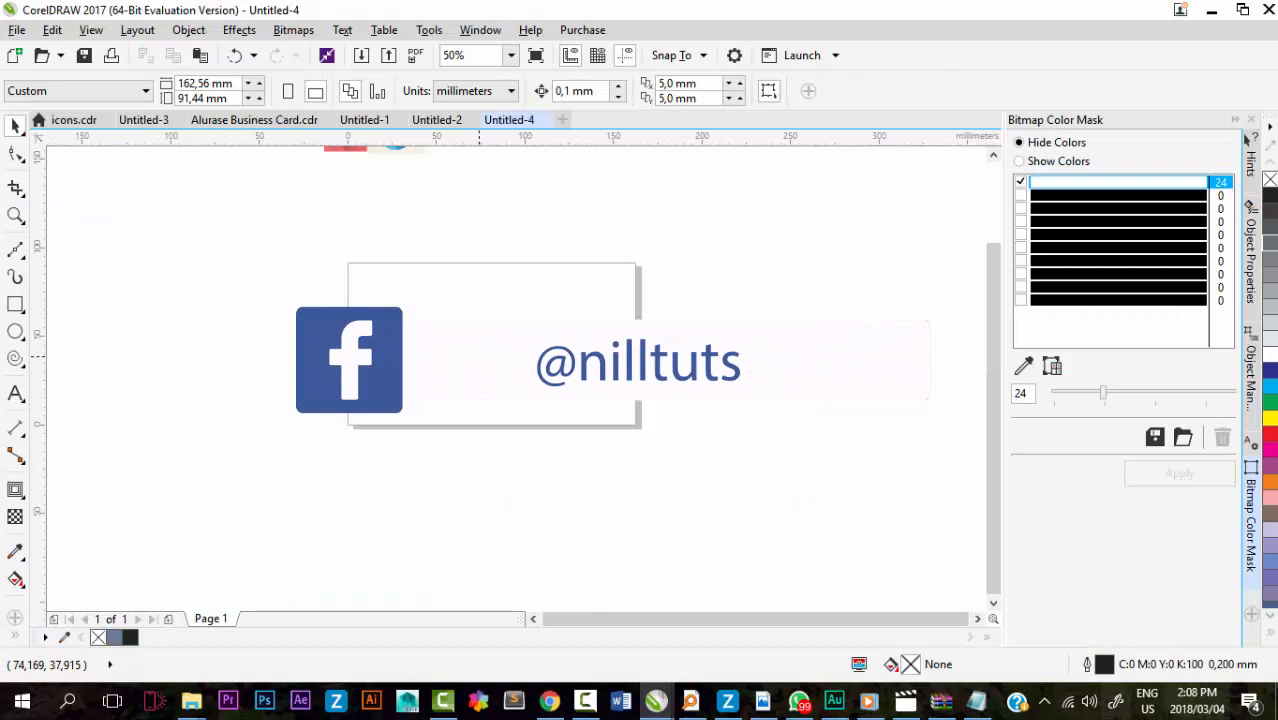
pyautogui.doubleClick(18, 310)
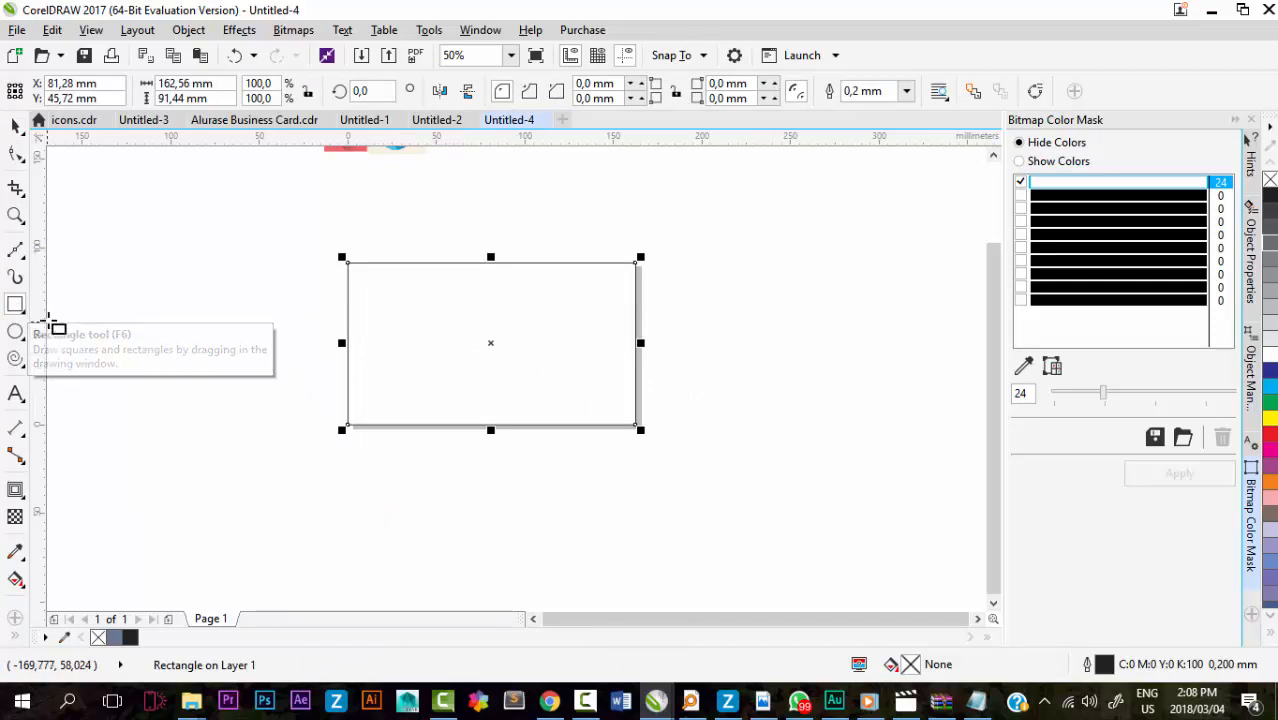
pyautogui.click(15, 125)
pyautogui.click(454, 233)
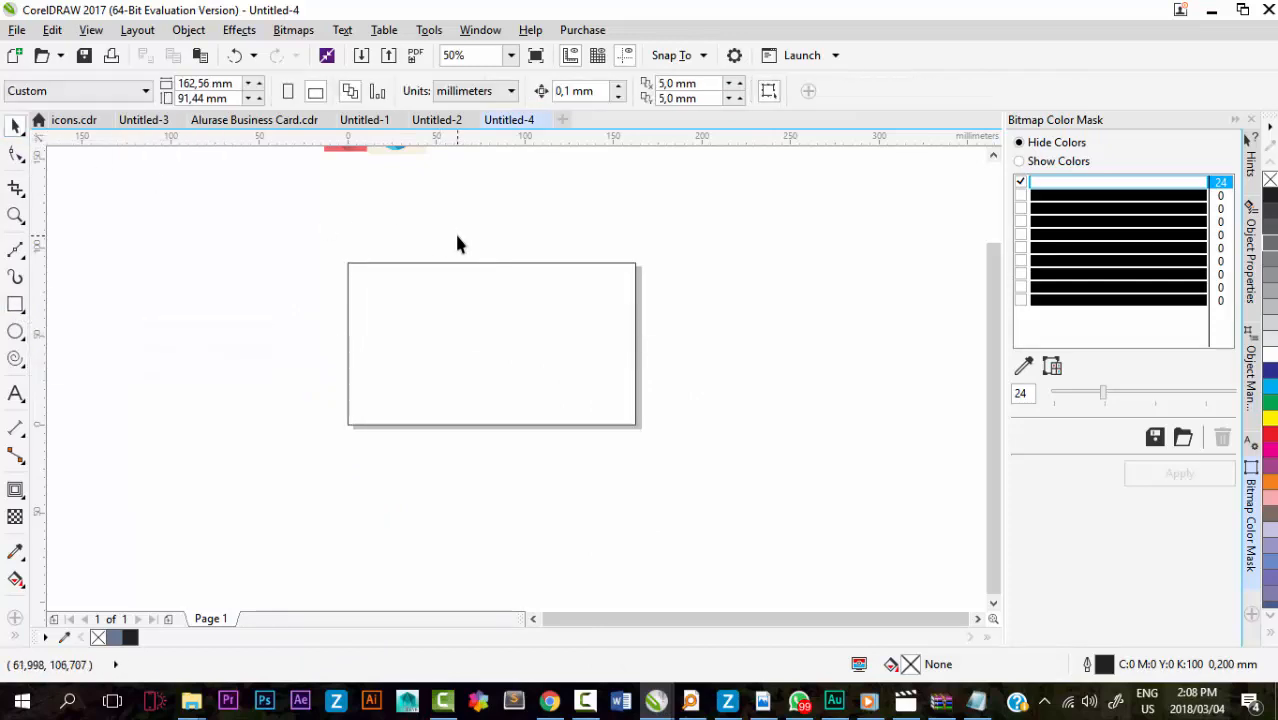
# Fill the page-sized rectangle with cyan, then darken the fill to about C84 M33 Y17 K0.
pyautogui.click(466, 275)
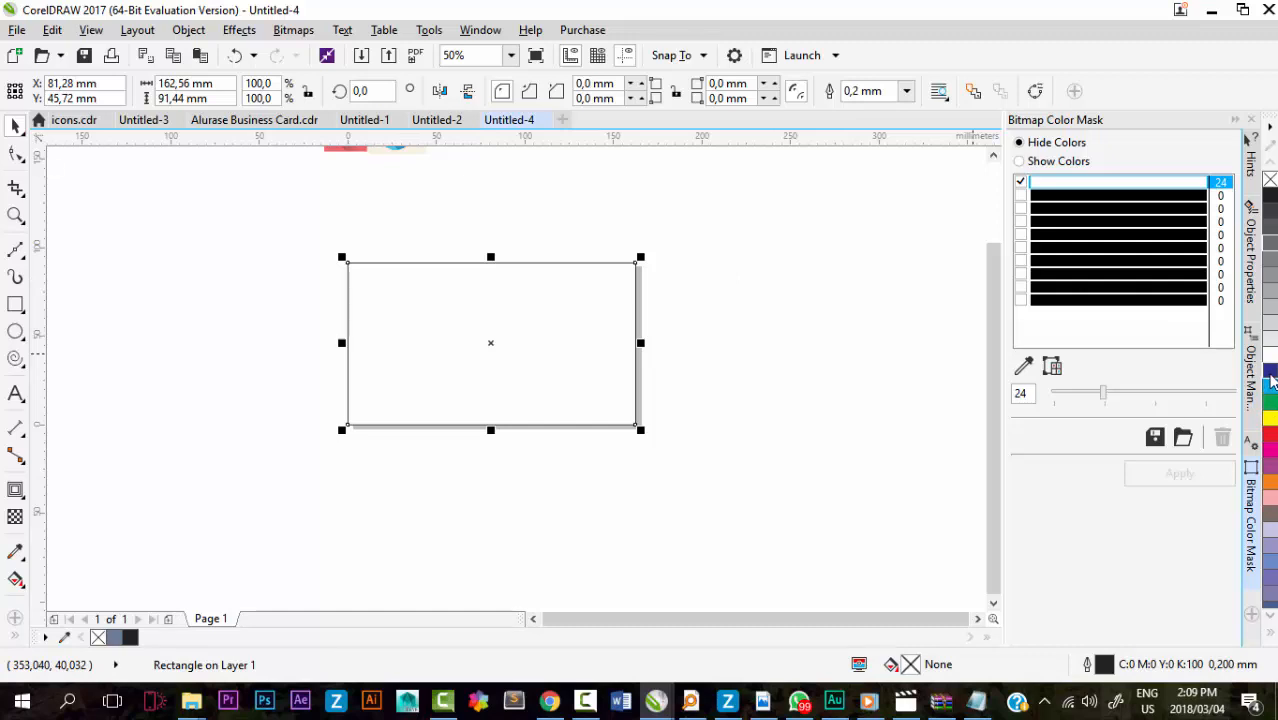
pyautogui.click(1269, 386)
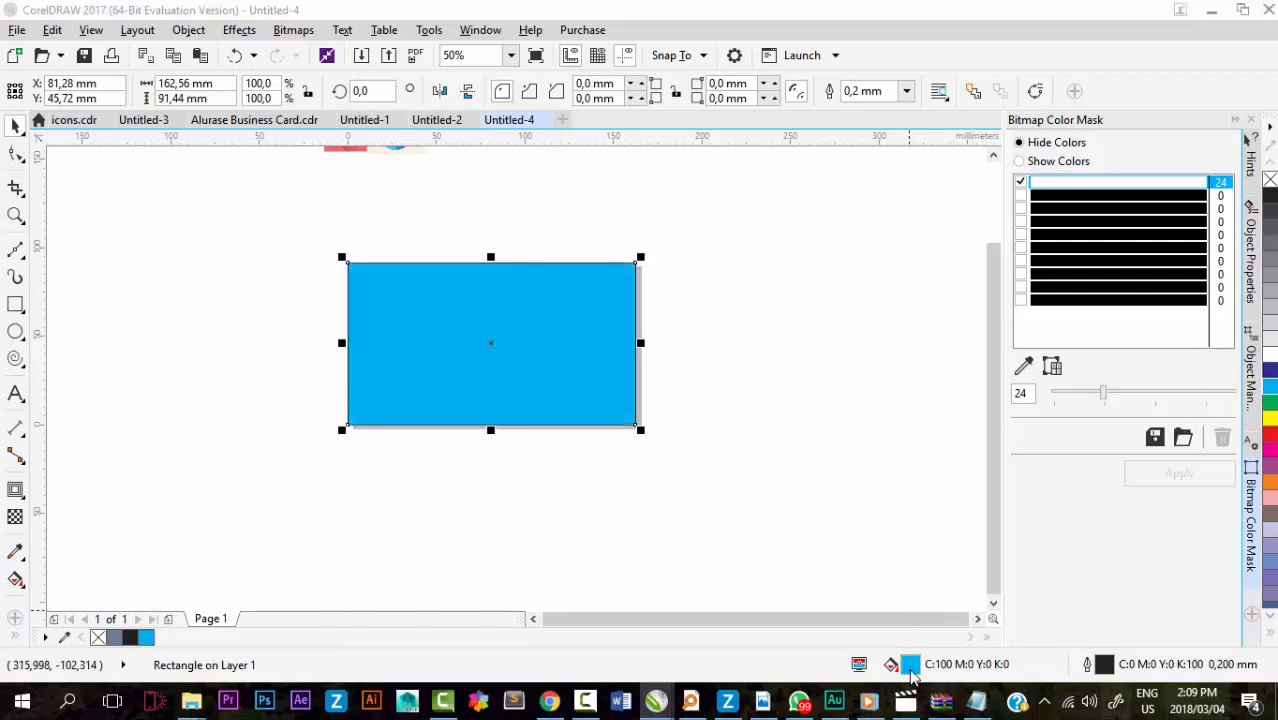
pyautogui.doubleClick(911, 666)
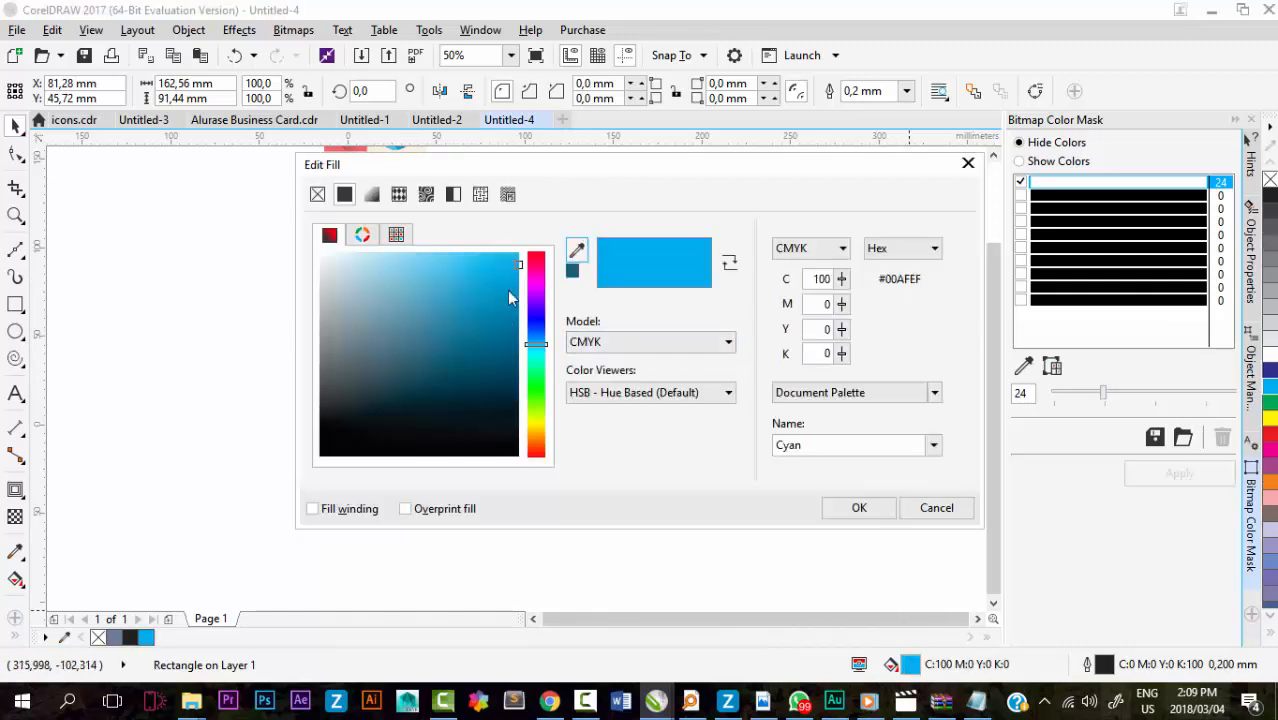
pyautogui.moveTo(509, 274); pyautogui.dragTo(483, 312)
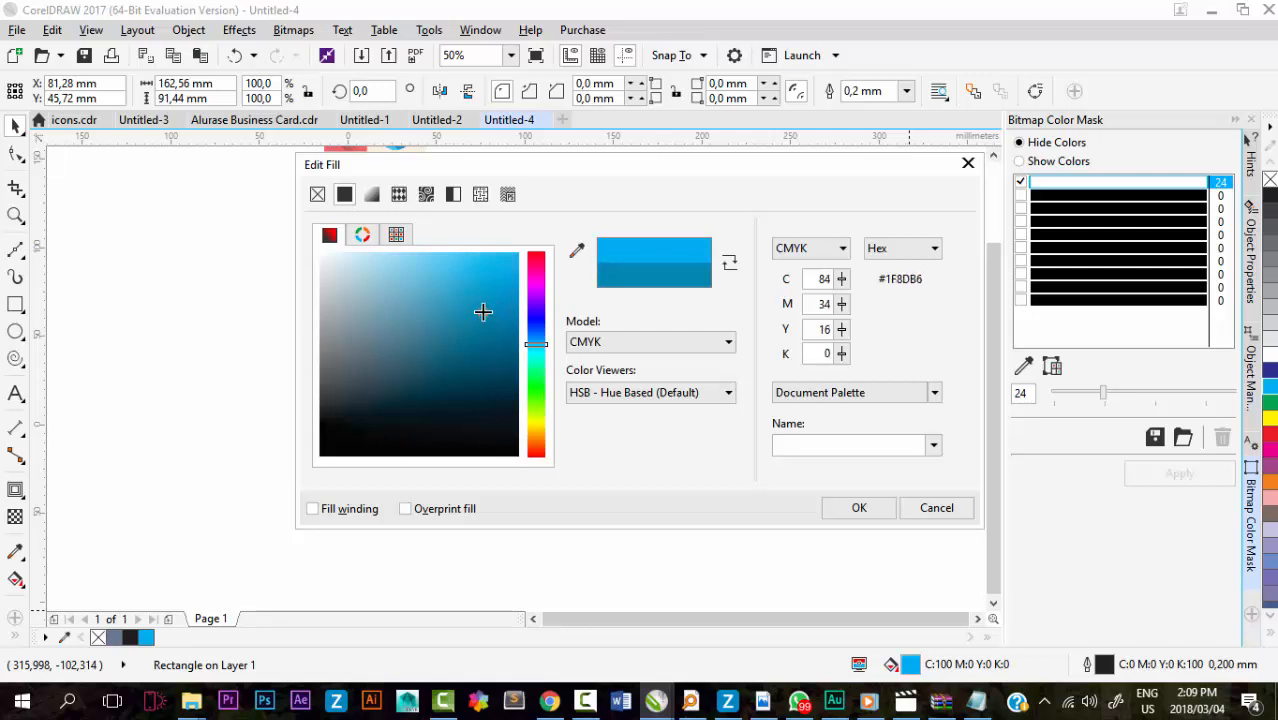
pyautogui.click(845, 507)
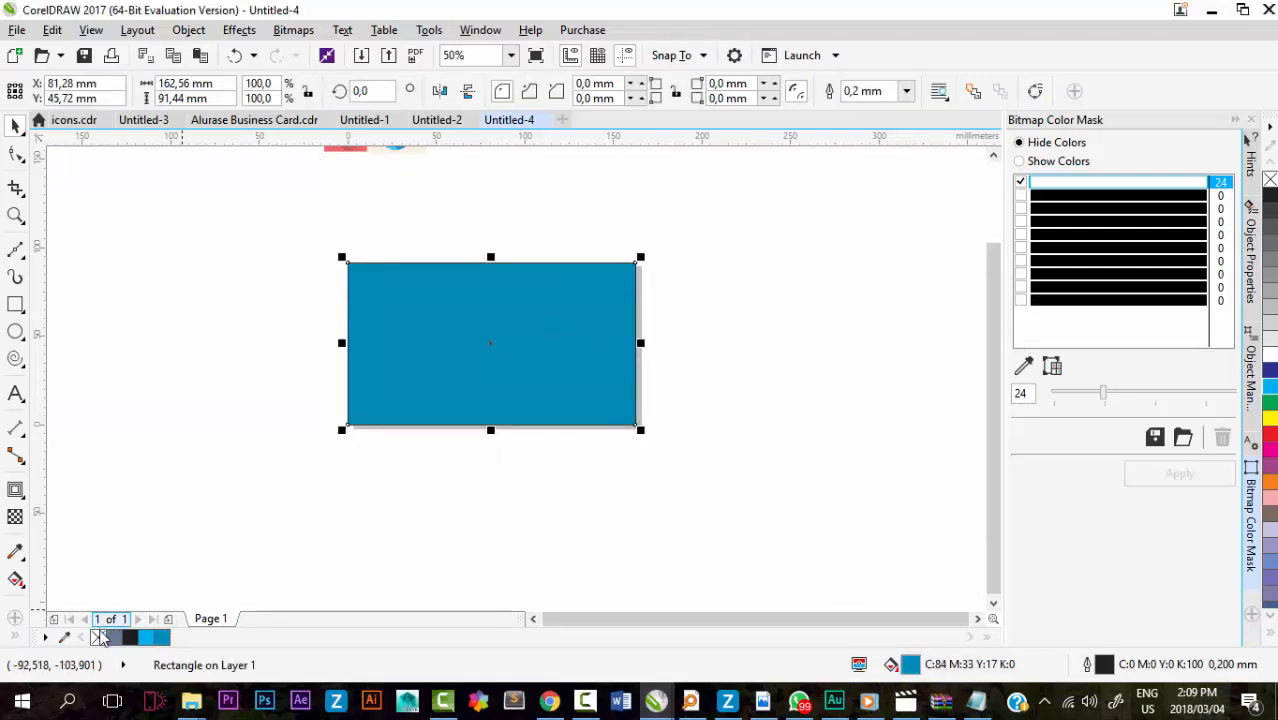
# Remove the blue rectangle's outline and lock the rectangle in place.
pyautogui.rightClick(97, 642)
pyautogui.rightClick(462, 368)
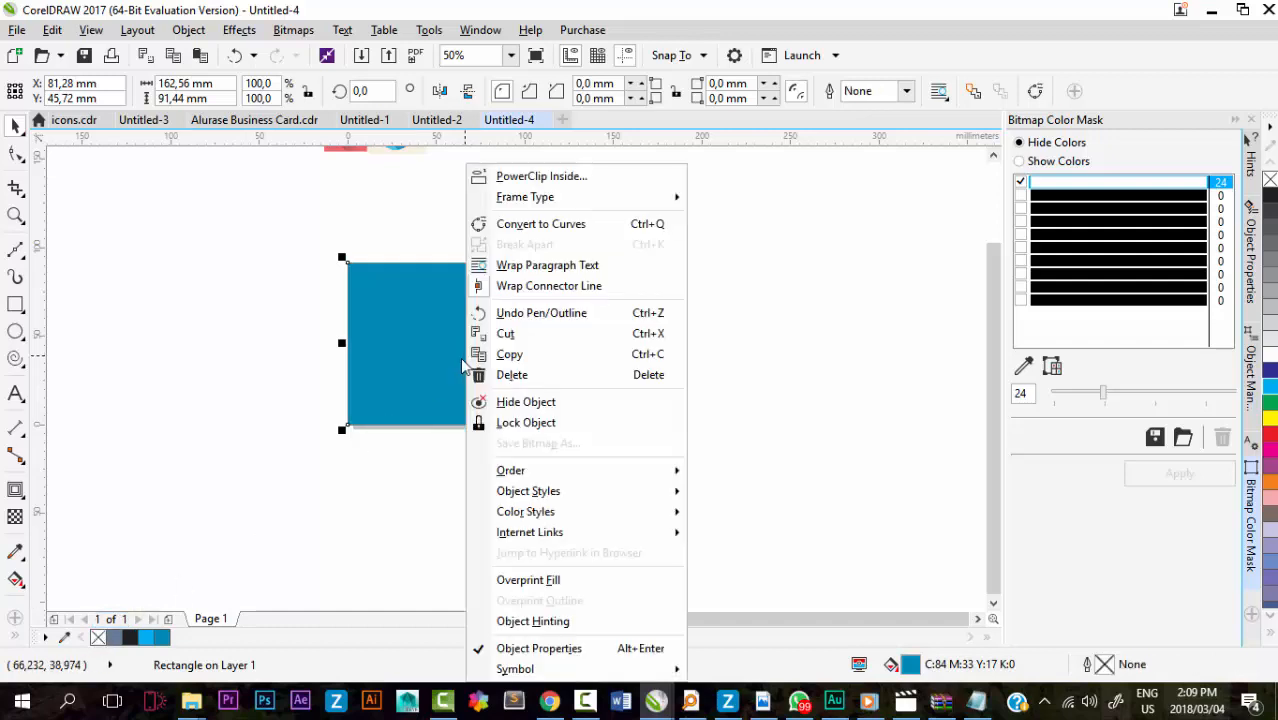
pyautogui.click(561, 423)
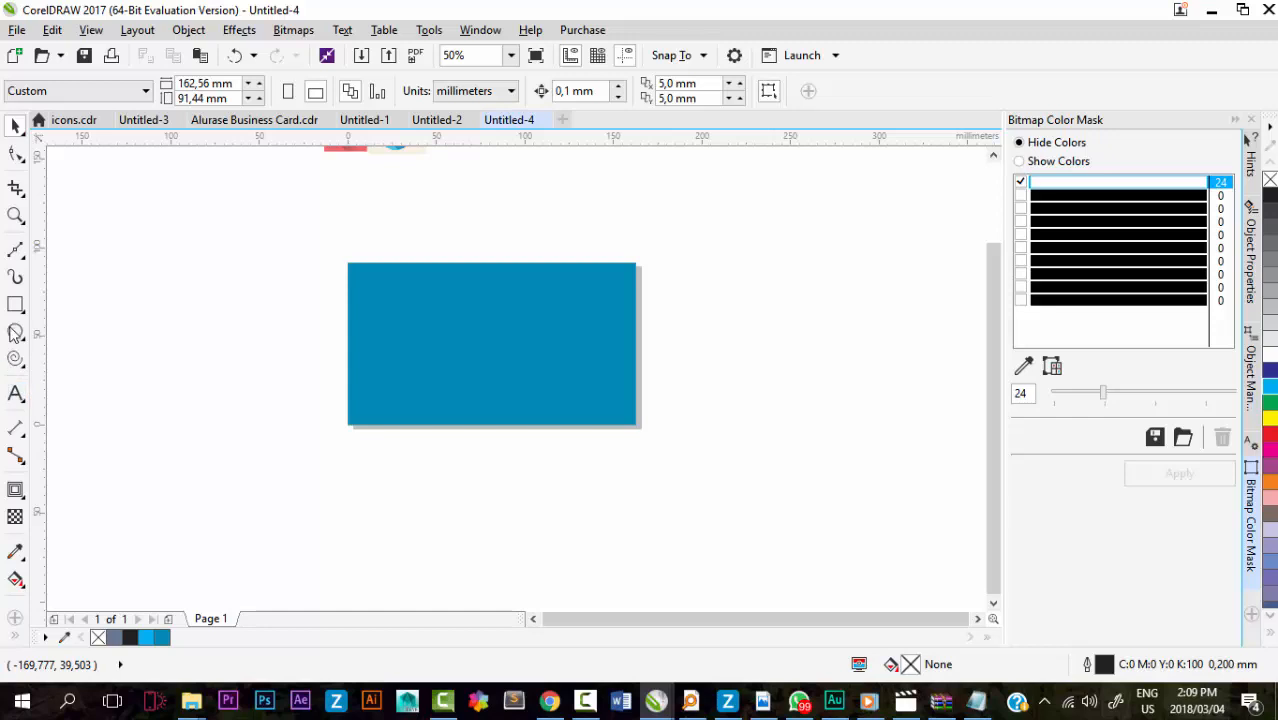
# Draw a circle about 82.5 mm across in the middle of the blue rectangle, filled white with no outline.
pyautogui.click(15, 395)
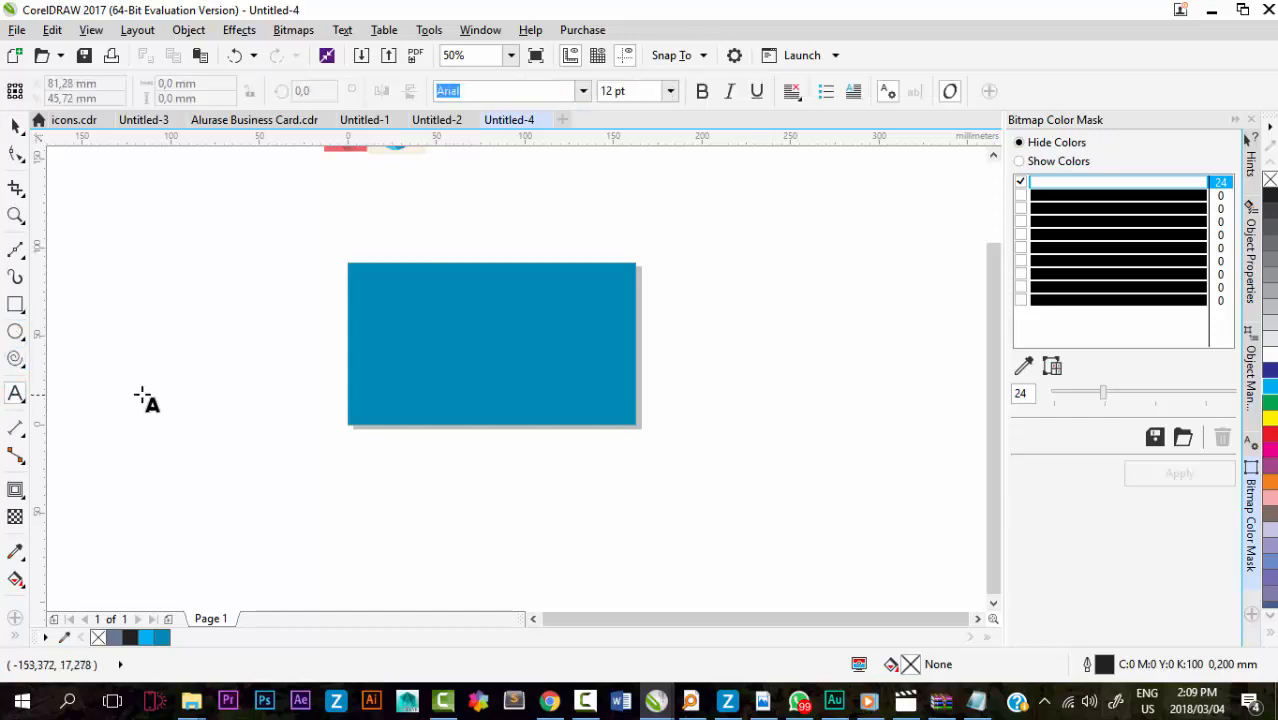
pyautogui.click(406, 333)
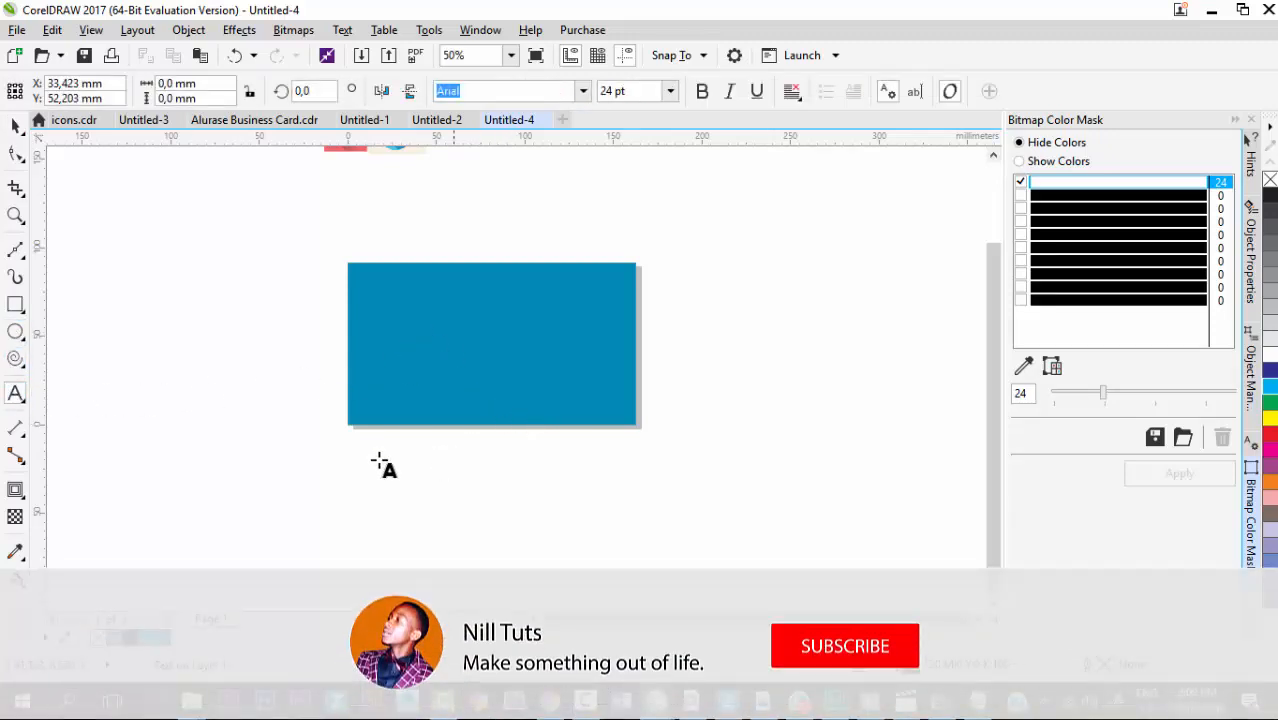
pyautogui.click(16, 332)
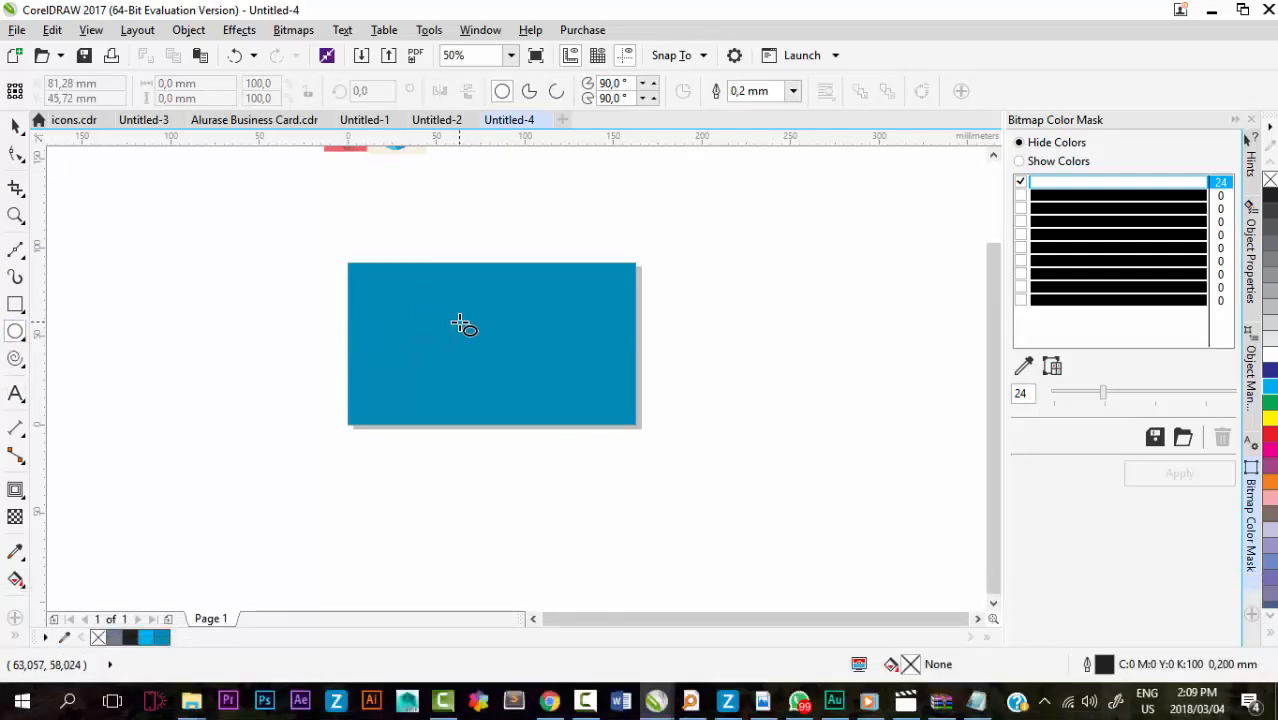
pyautogui.moveTo(455, 313); pyautogui.dragTo(530, 387)
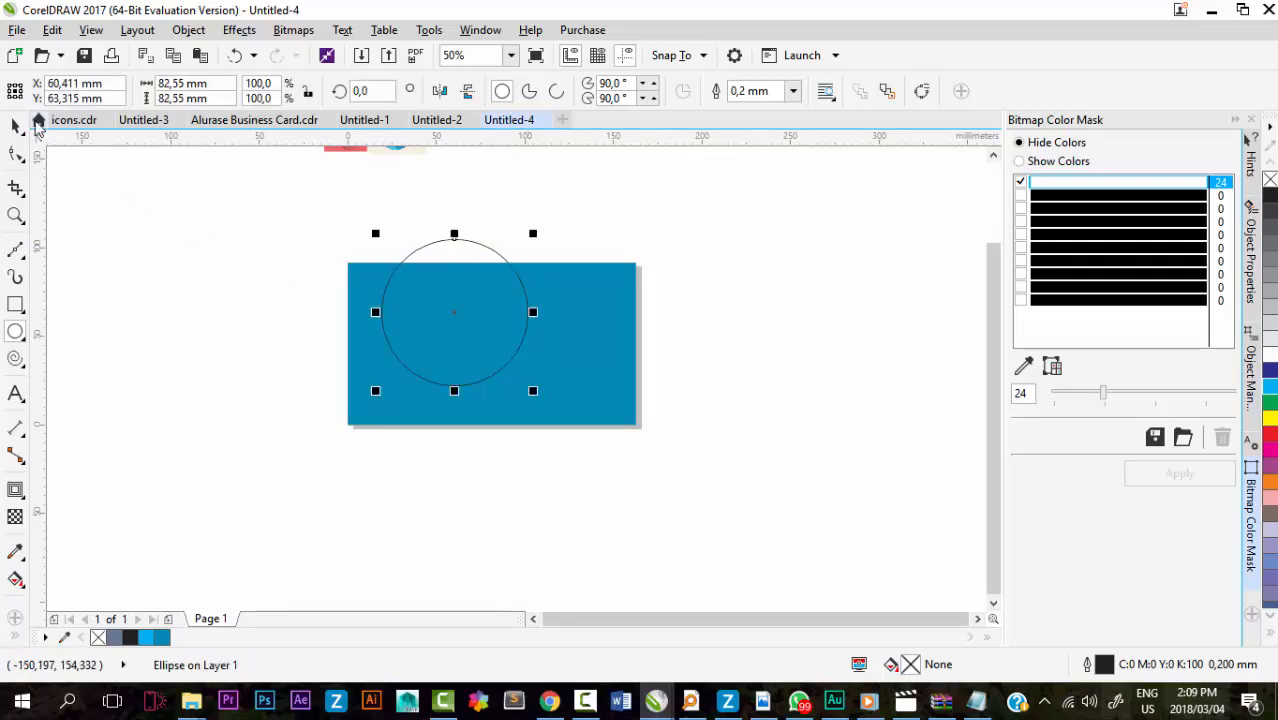
pyautogui.press('space')
pyautogui.moveTo(440, 290); pyautogui.dragTo(477, 323)
pyautogui.click(1270, 354)
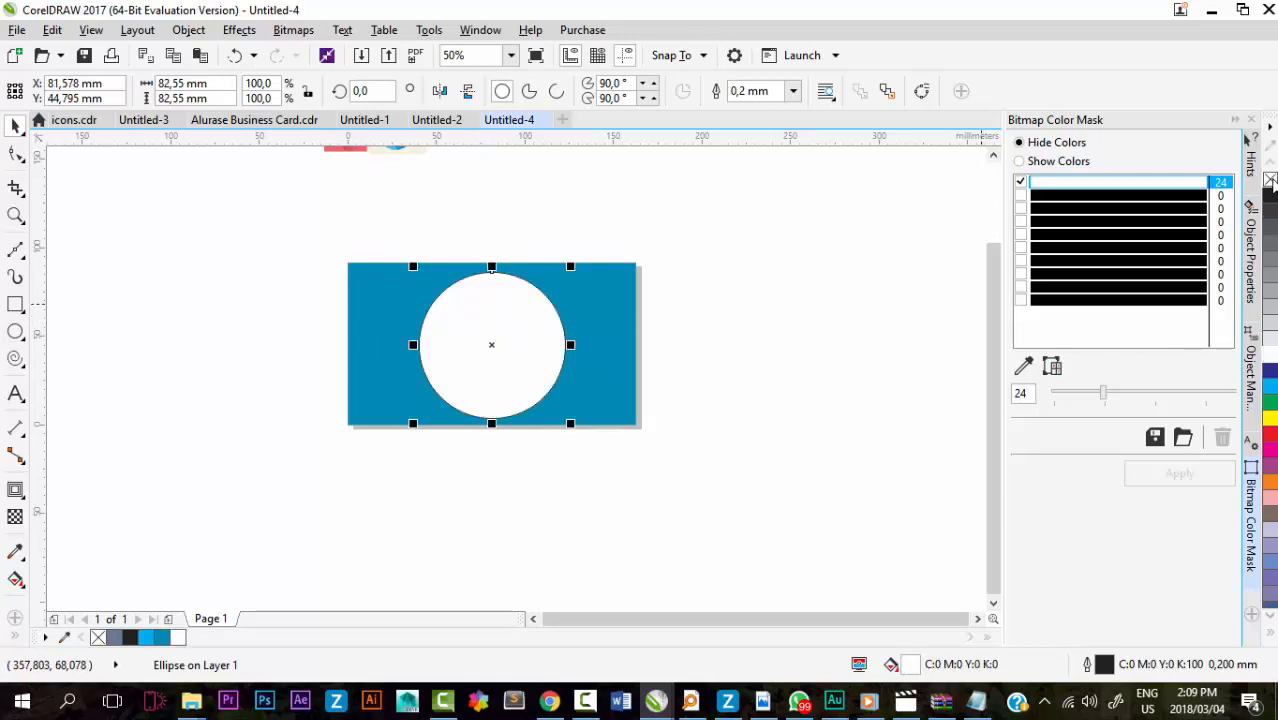
pyautogui.rightClick(1269, 179)
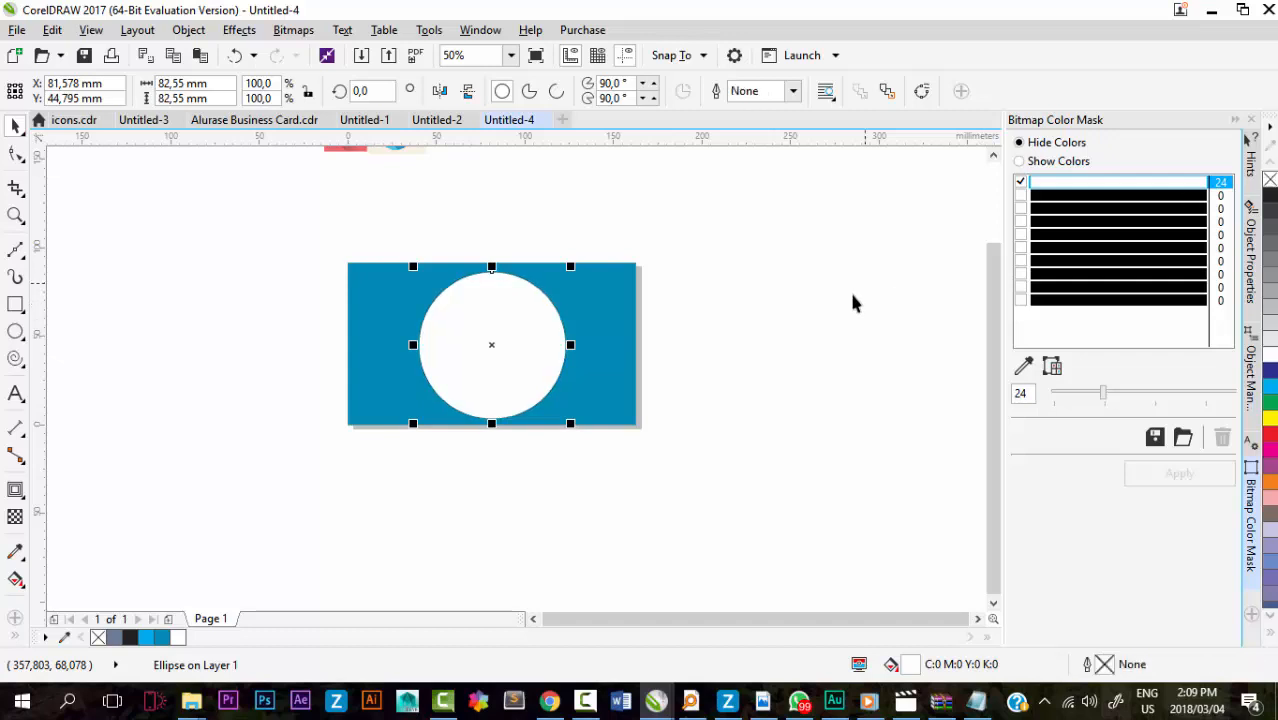
# Shrink the white circle to about 52 mm across and position it slightly left of the blue rectangle's centre.
pyautogui.moveTo(568, 263); pyautogui.dragTo(518, 318)
pyautogui.moveTo(464, 371); pyautogui.dragTo(492, 344)
pyautogui.click(645, 340)
pyautogui.scroll(2, 459, 370)
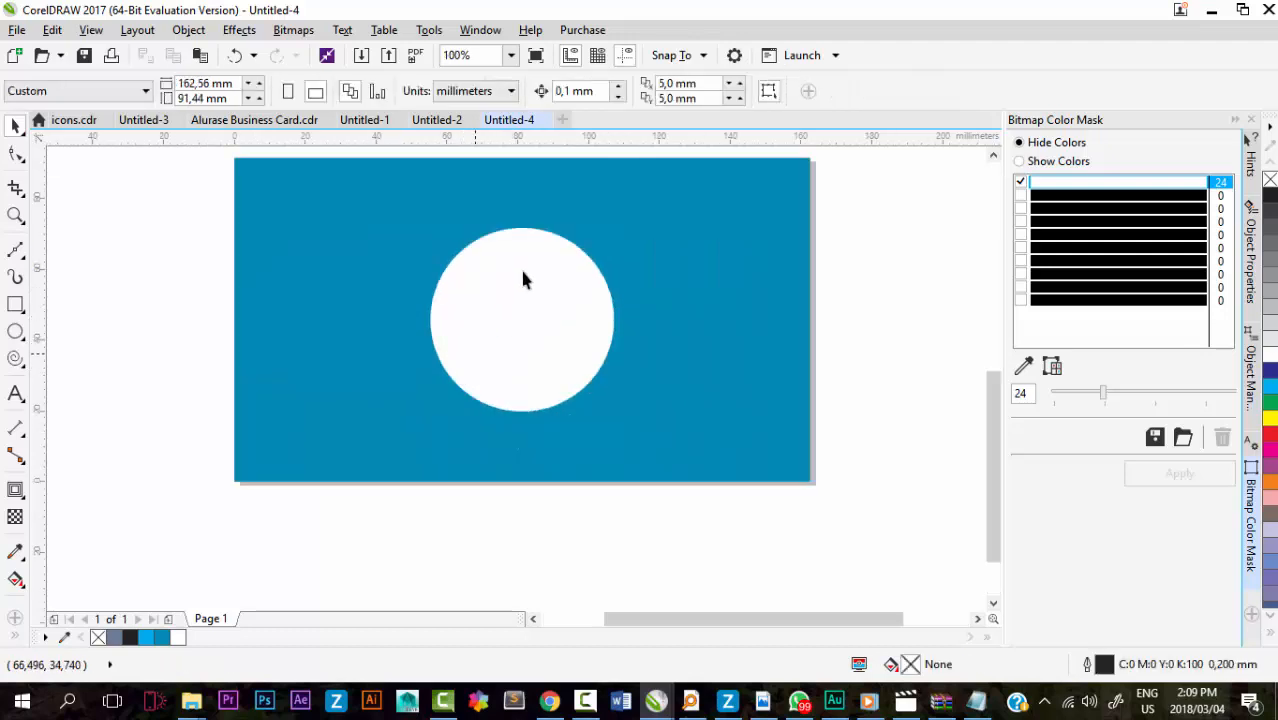
pyautogui.click(591, 303)
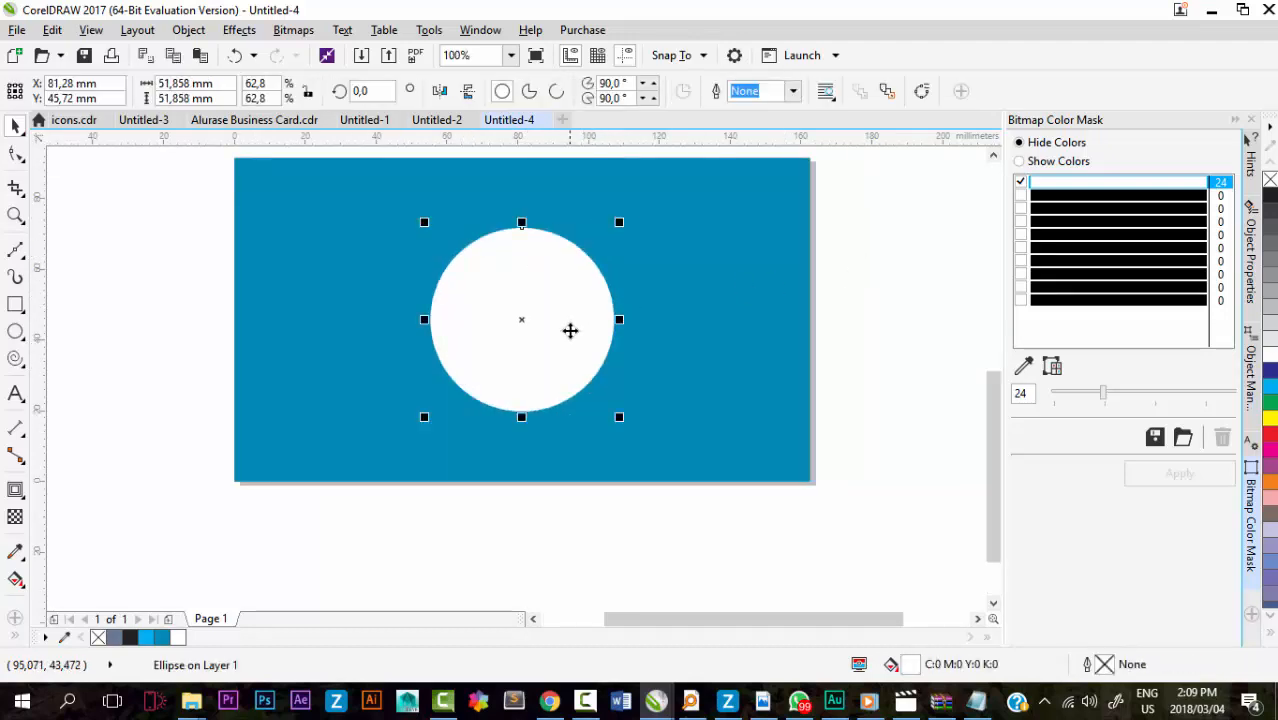
pyautogui.moveTo(571, 328); pyautogui.dragTo(557, 331)
pyautogui.click(882, 305)
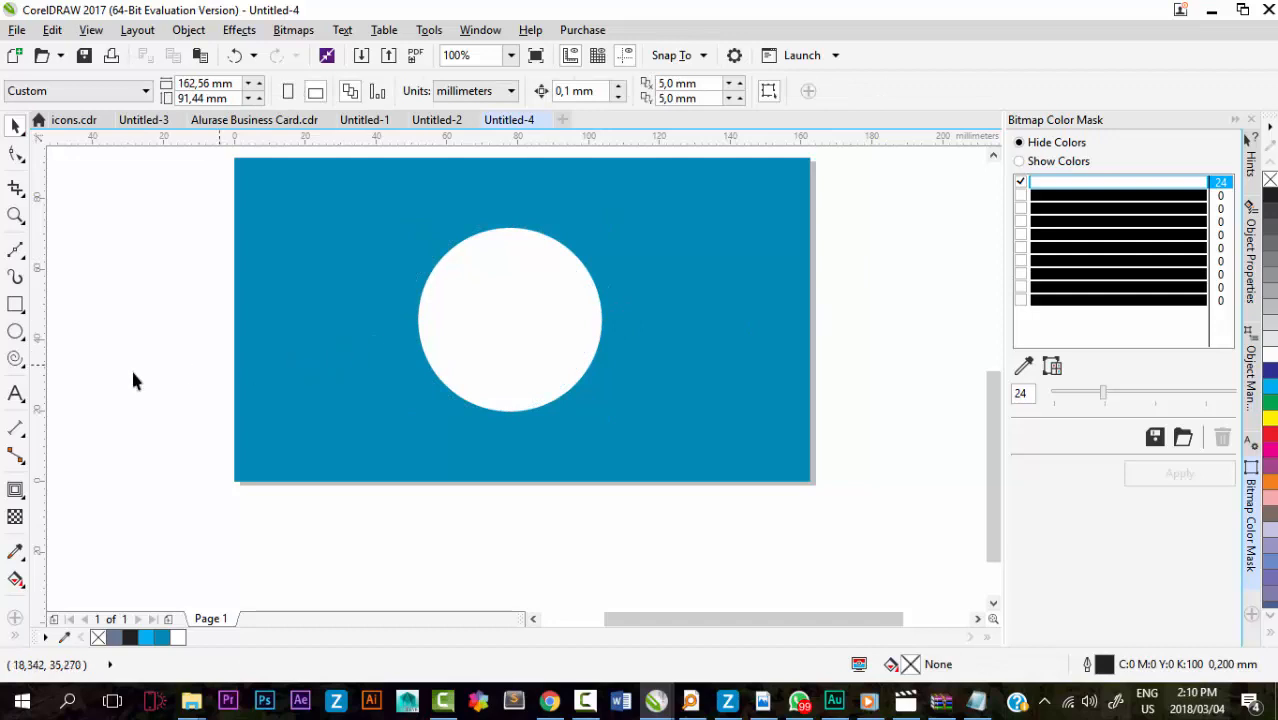
# Add the letter "N" as artistic text in the empty area below the blue rectangle.
pyautogui.press('F8')
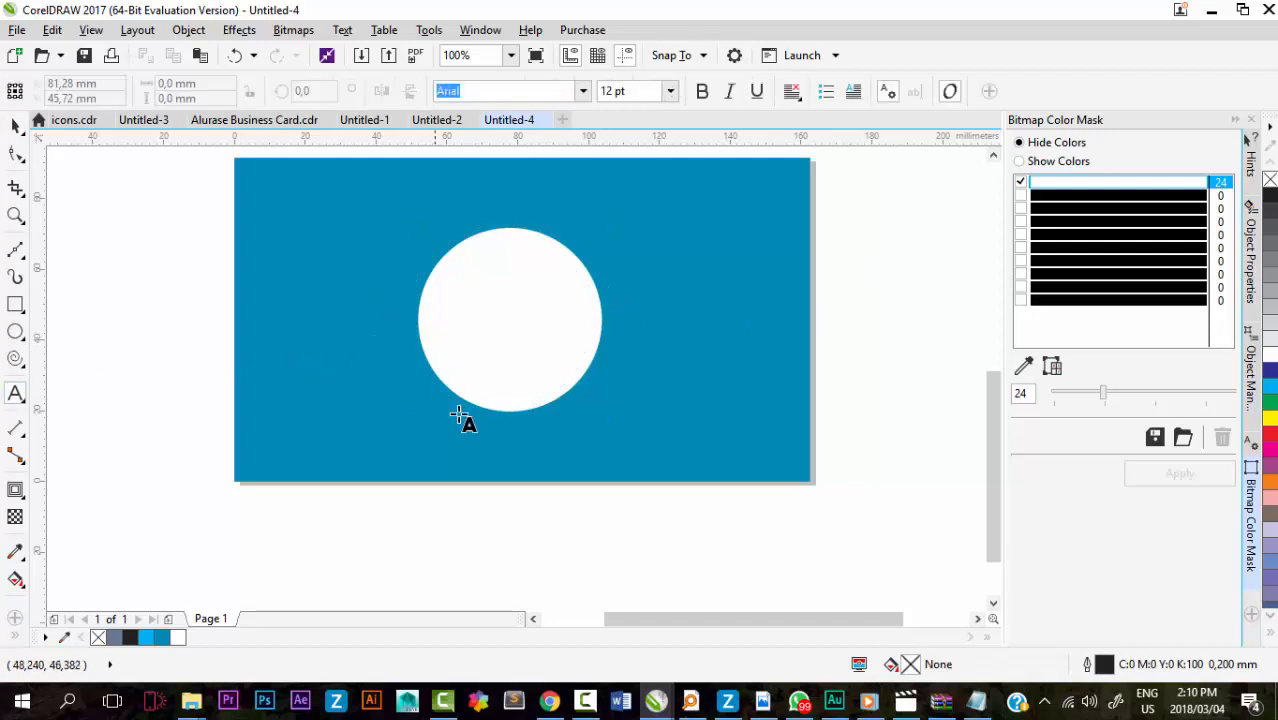
pyautogui.click(561, 544)
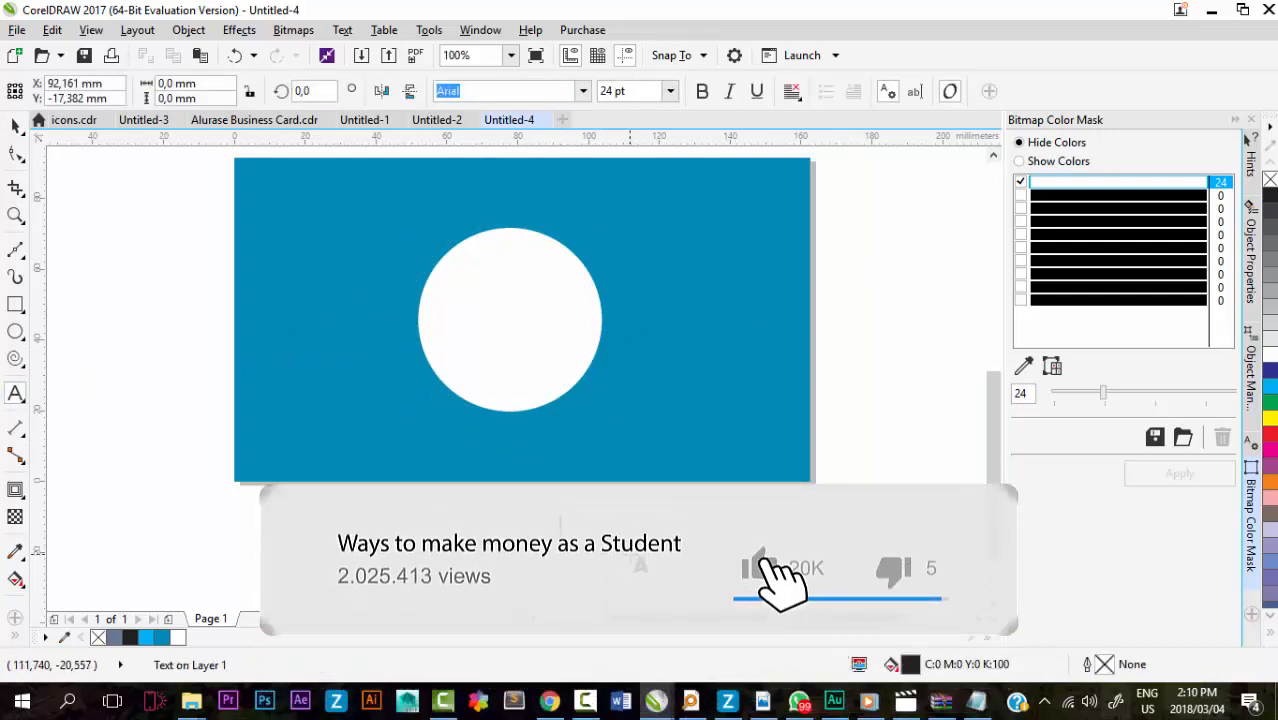
pyautogui.write('N')
pyautogui.click(15, 126)
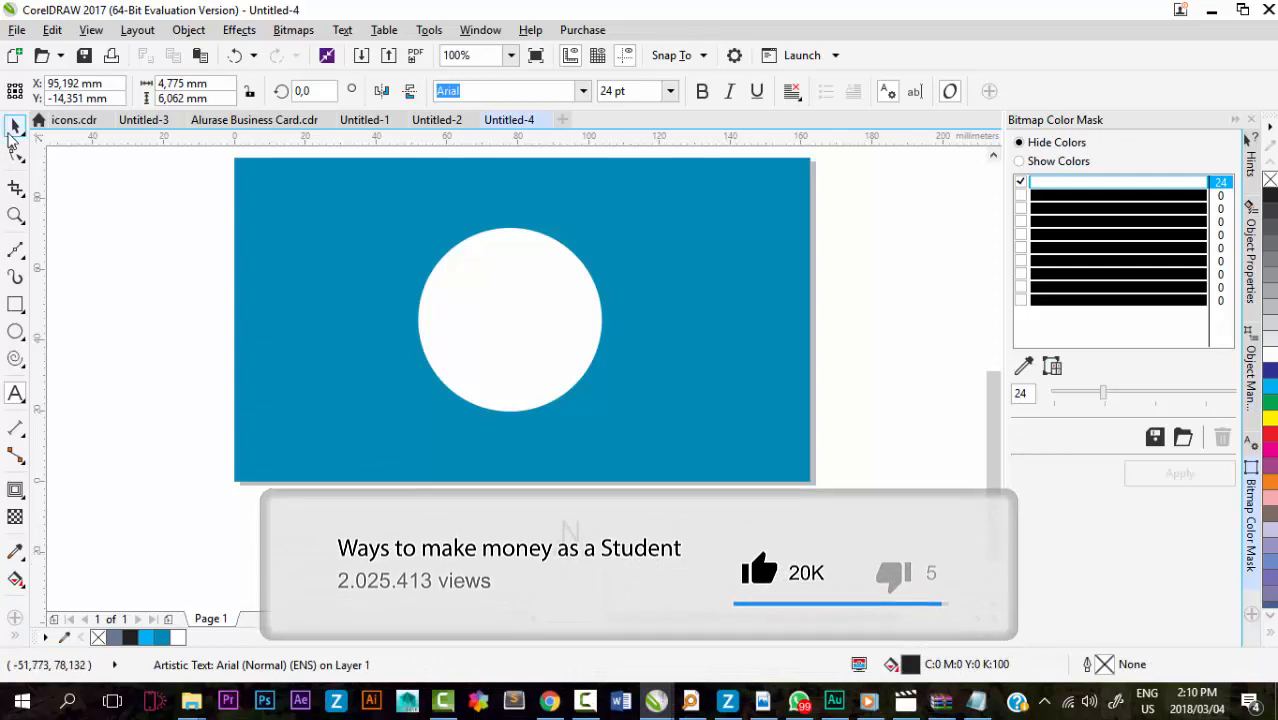
# Enlarge the letter N to about 31 × 35 mm and set its font to Montserrat Black.
pyautogui.click(583, 92)
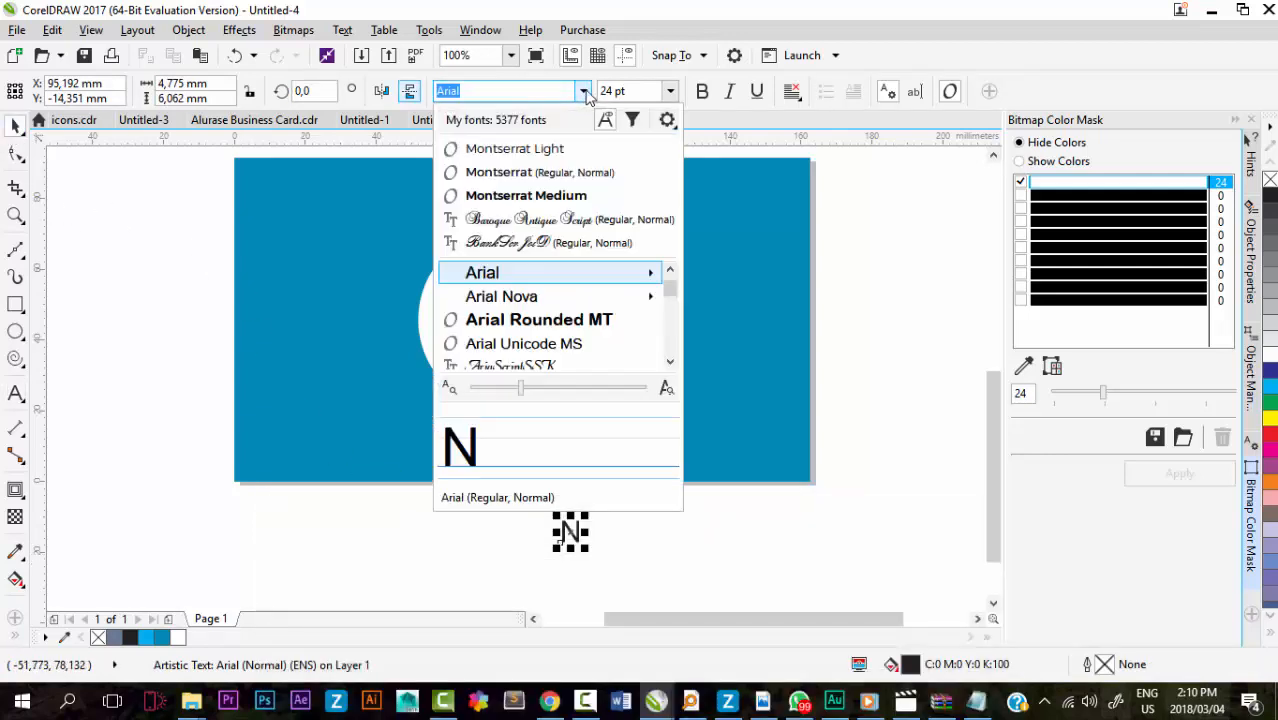
pyautogui.click(545, 196)
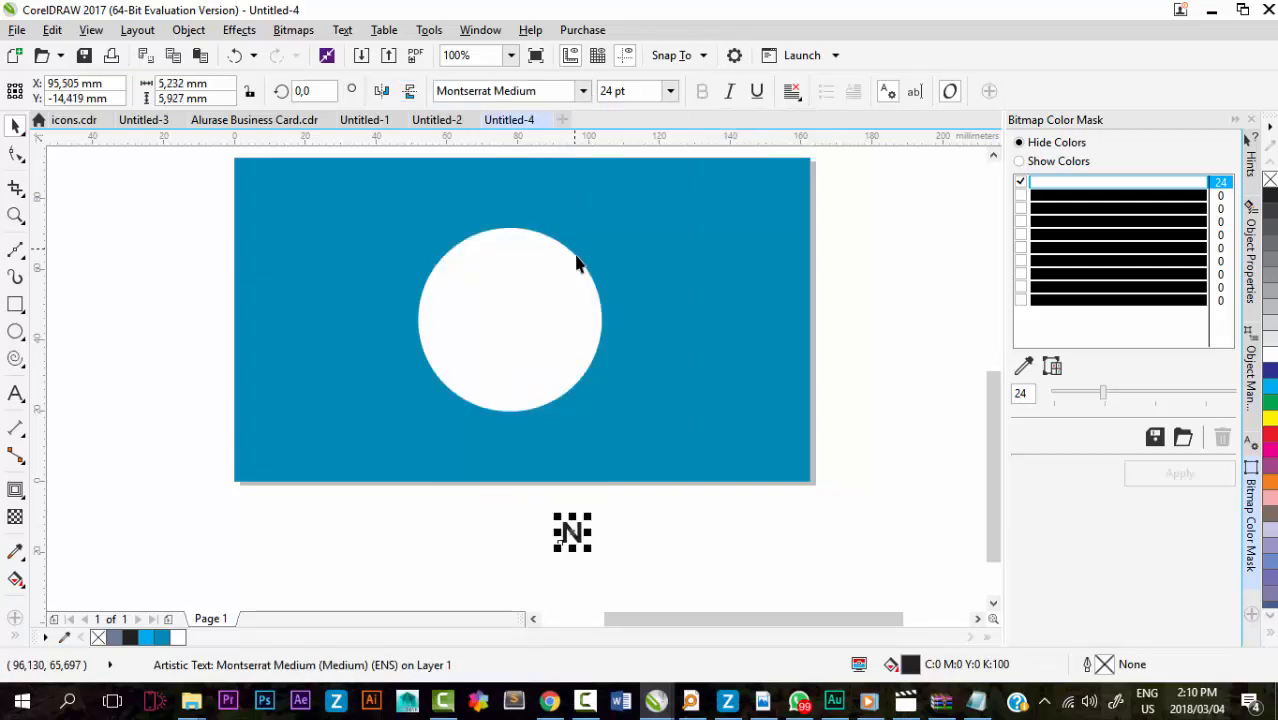
pyautogui.moveTo(591, 515); pyautogui.dragTo(710, 414)
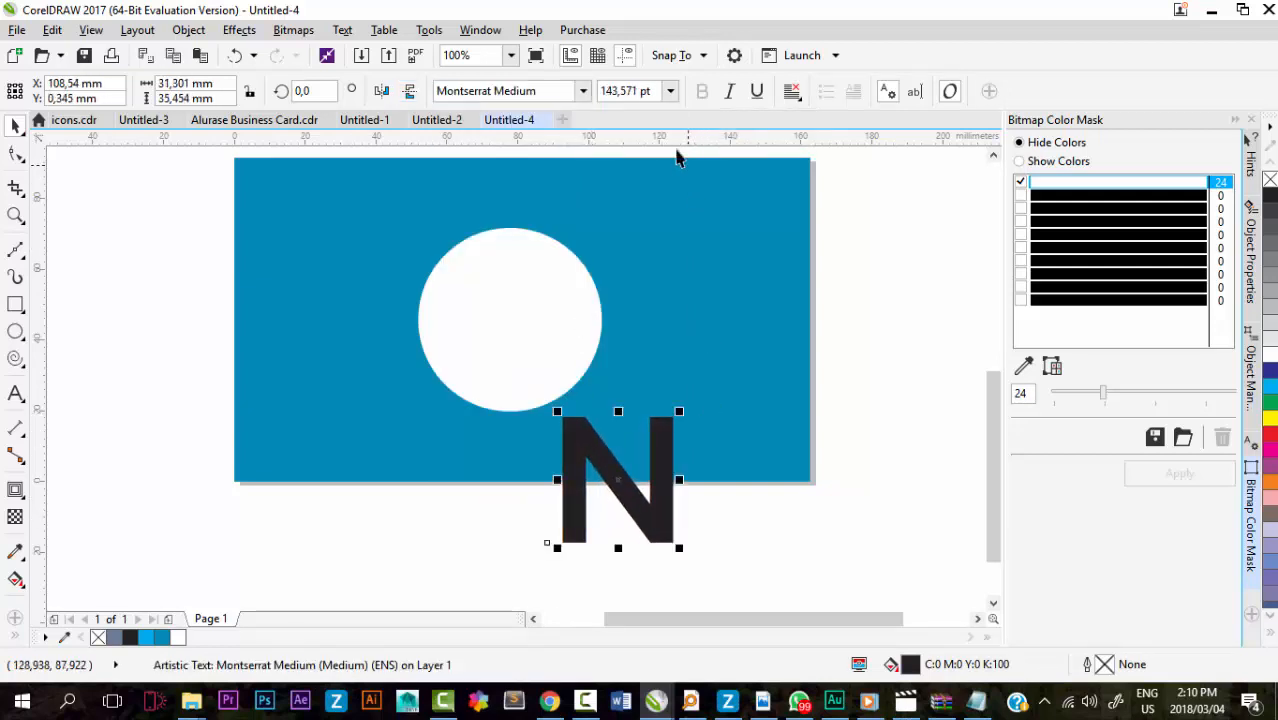
pyautogui.click(584, 91)
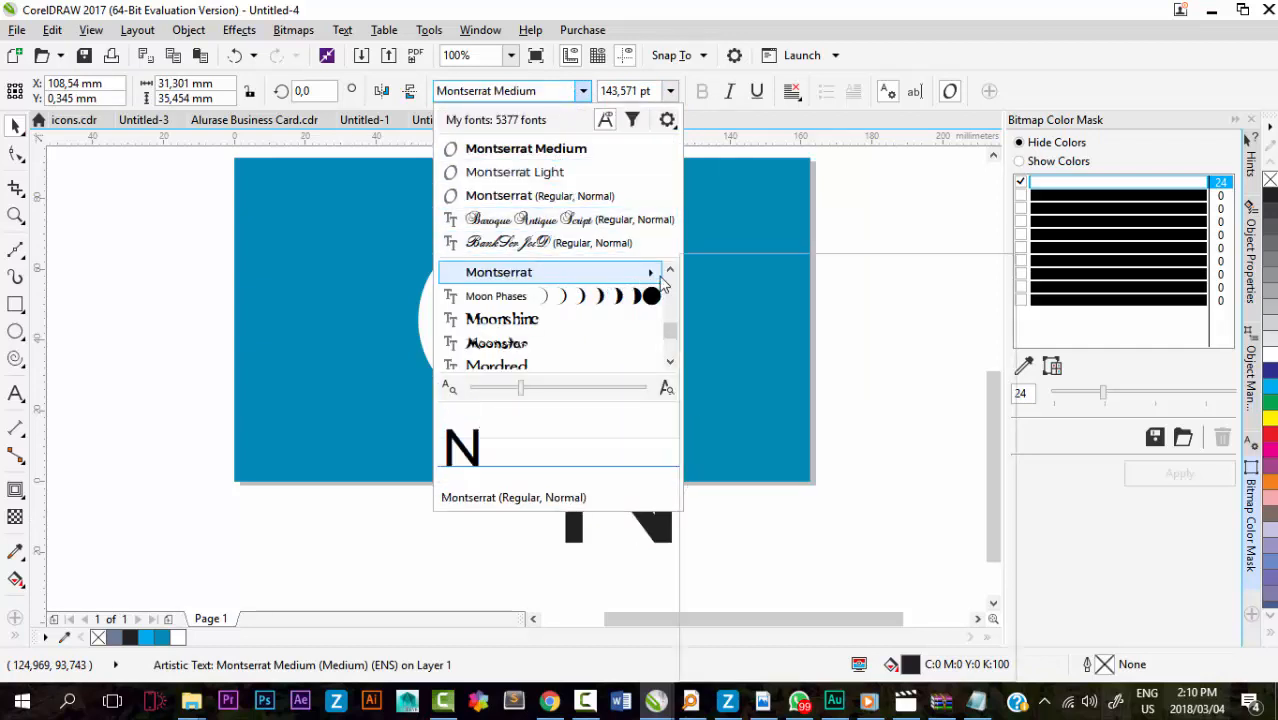
pyautogui.moveTo(652, 282)
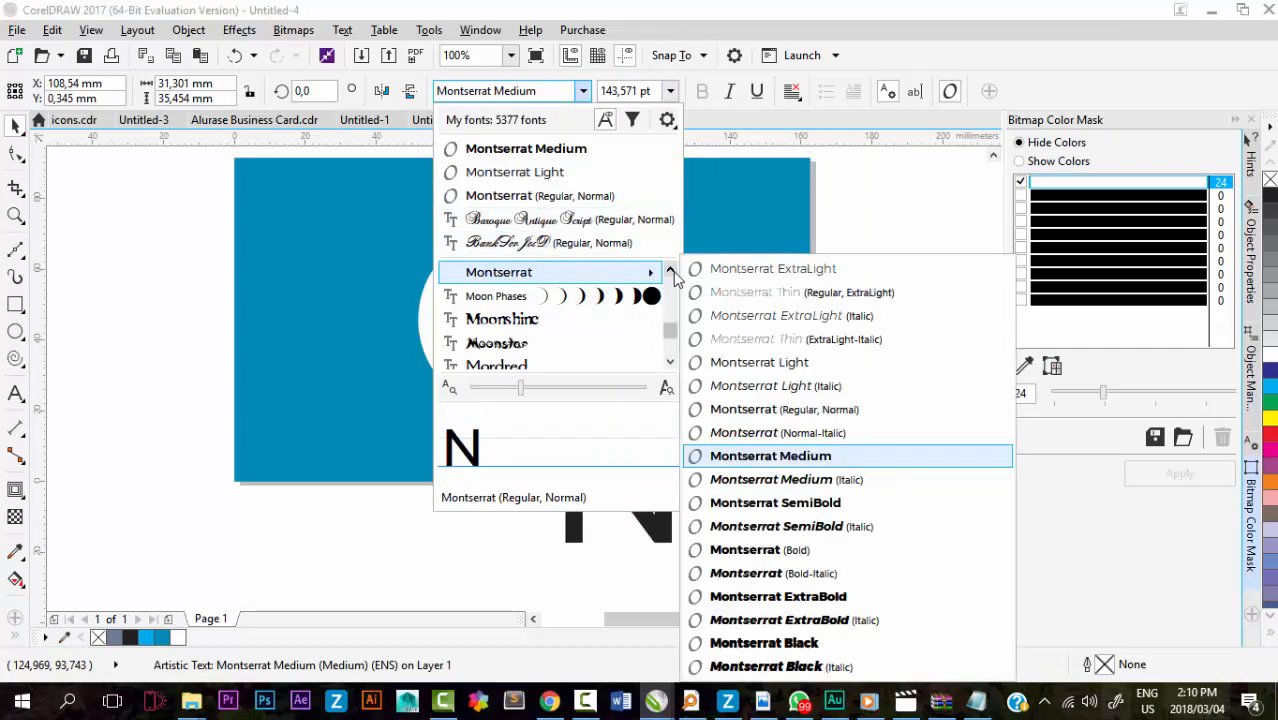
pyautogui.click(790, 643)
# Move the letter N to the middle of the white circle and scale it down to about 27 × 27.5 mm.
pyautogui.moveTo(647, 390); pyautogui.dragTo(575, 304)
pyautogui.moveTo(598, 243); pyautogui.dragTo(566, 265)
pyautogui.scroll(2, 530, 323)
pyautogui.moveTo(540, 318); pyautogui.dragTo(533, 314)
pyautogui.scroll(-3, 533, 314)
pyautogui.click(644, 332)
pyautogui.scroll(2, 598, 335)
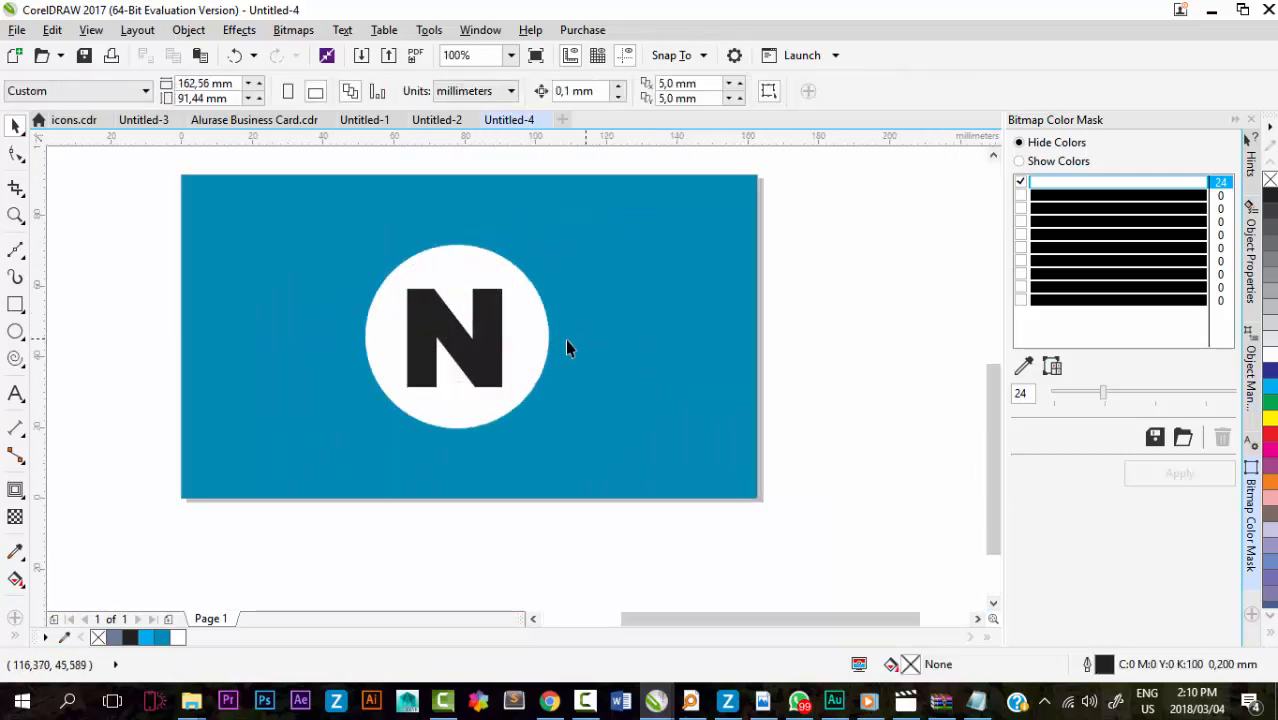
# Fill the letter N with the same blue as the background rectangle.
pyautogui.click(502, 332)
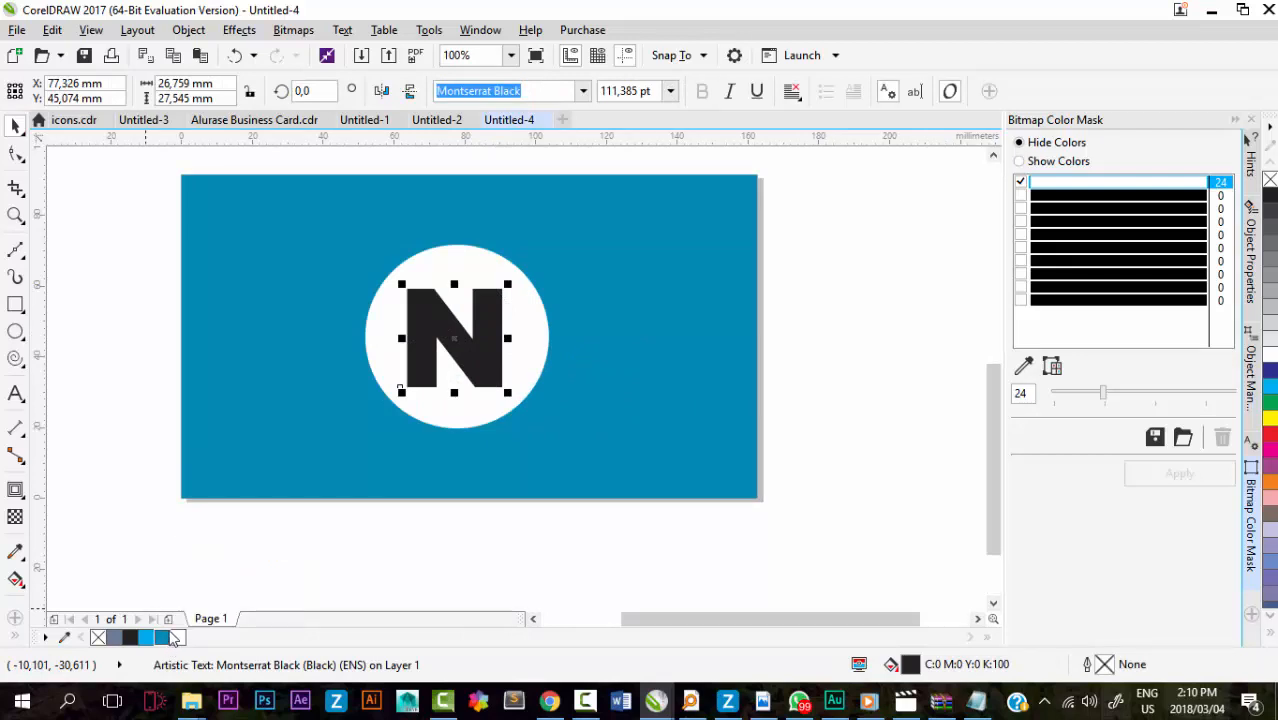
pyautogui.click(164, 638)
pyautogui.click(356, 542)
# Try a magenta fill on the circle and return it to white.
pyautogui.click(463, 262)
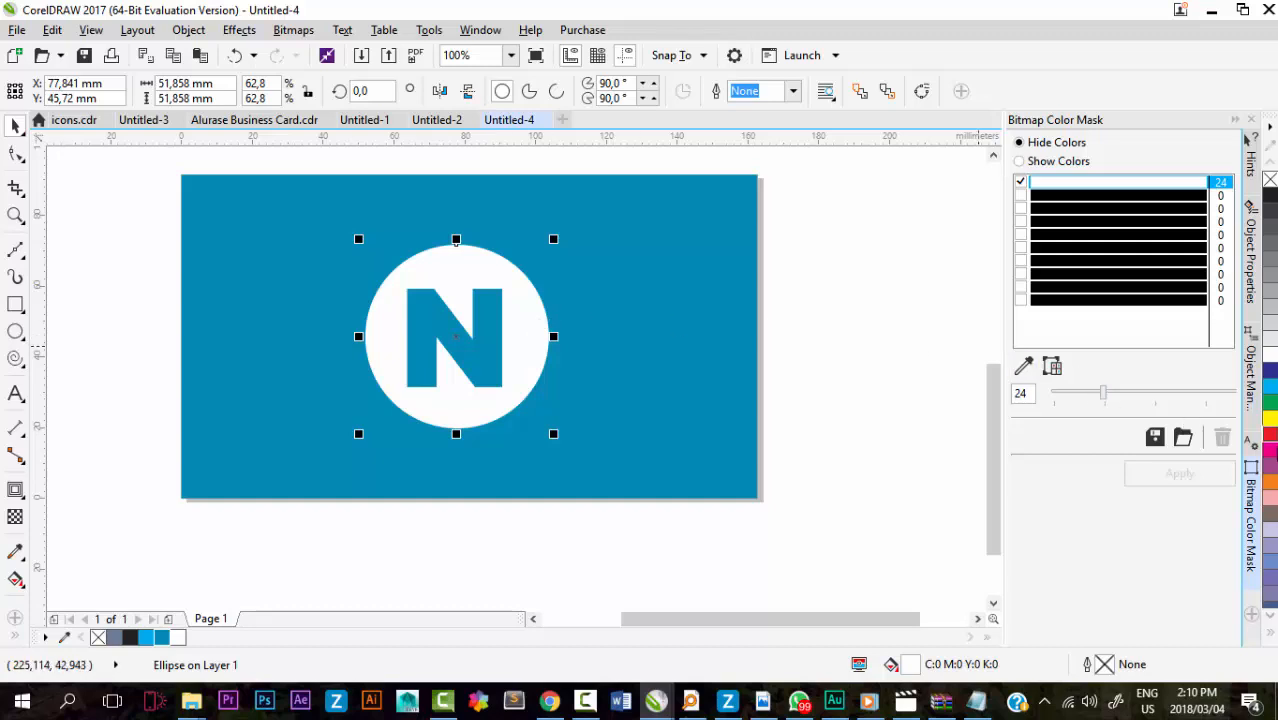
pyautogui.click(1270, 447)
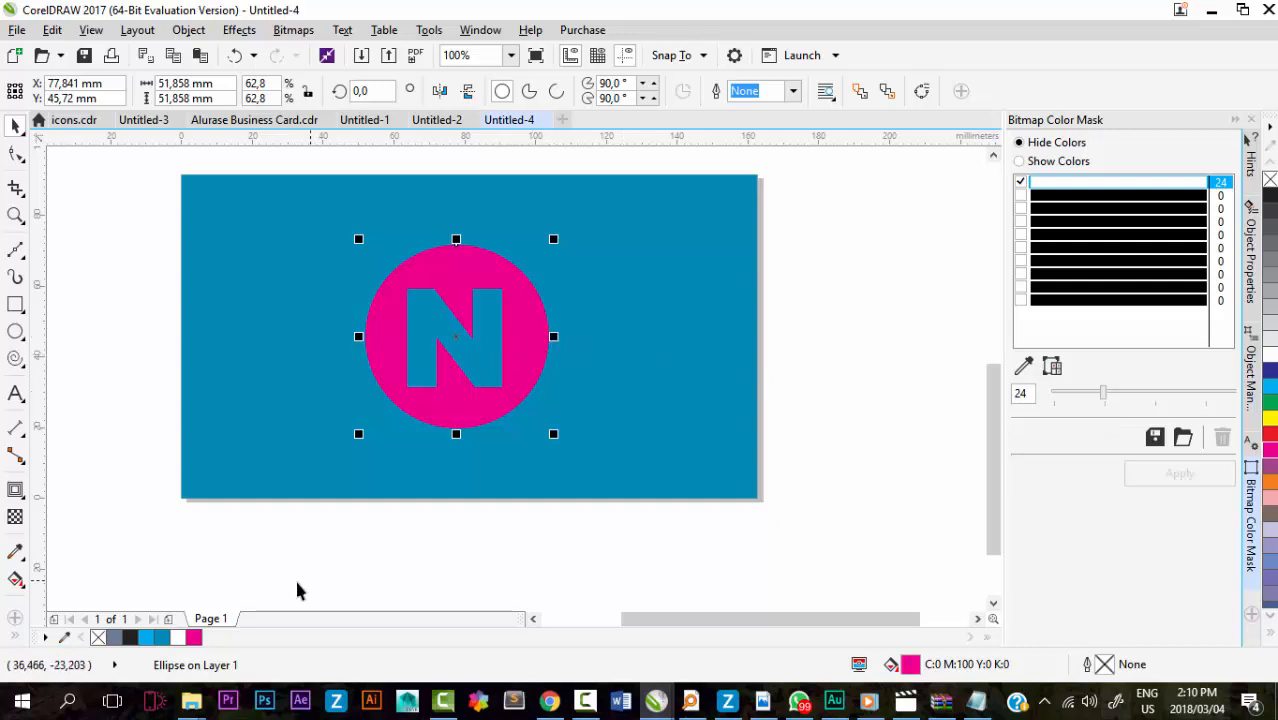
pyautogui.click(177, 638)
pyautogui.press('Escape')
# Nudge the letter N slightly right and down inside the white circle.
pyautogui.click(408, 371)
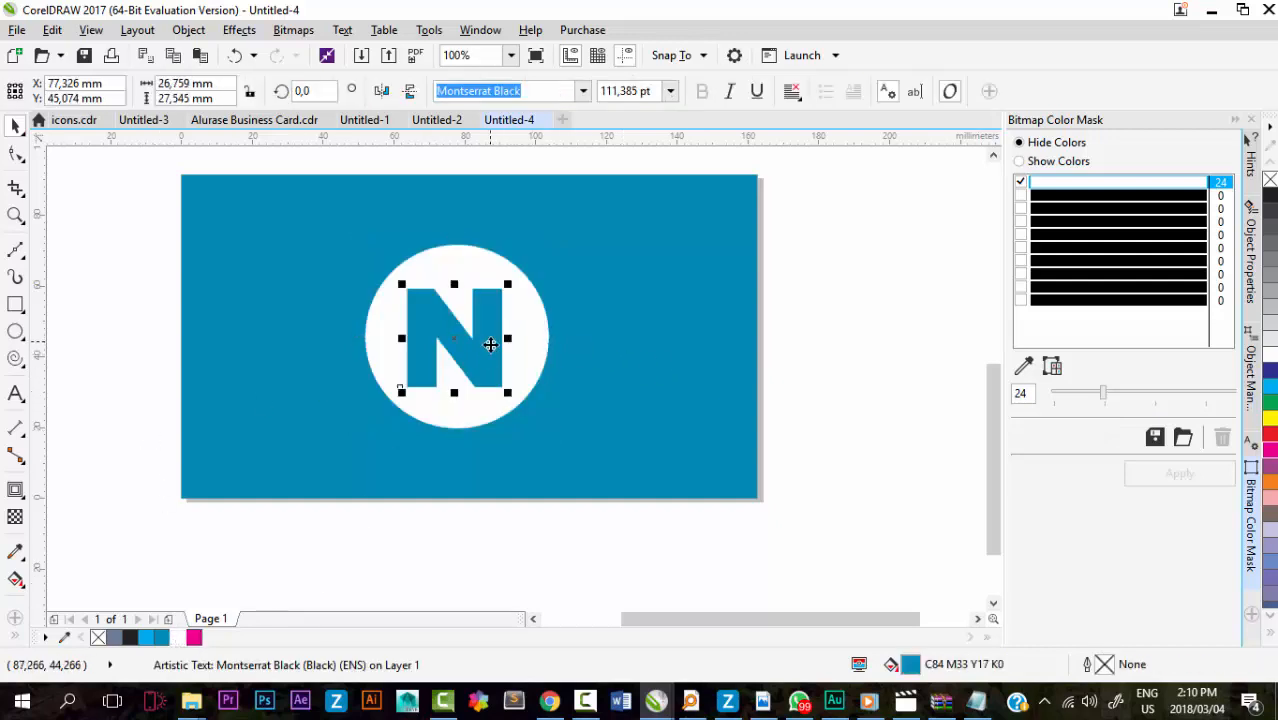
pyautogui.moveTo(493, 351); pyautogui.dragTo(491, 342)
pyautogui.press('Escape')
pyautogui.click(500, 341)
# Fill the white circle behind the letter N with light blue.
pyautogui.click(399, 285)
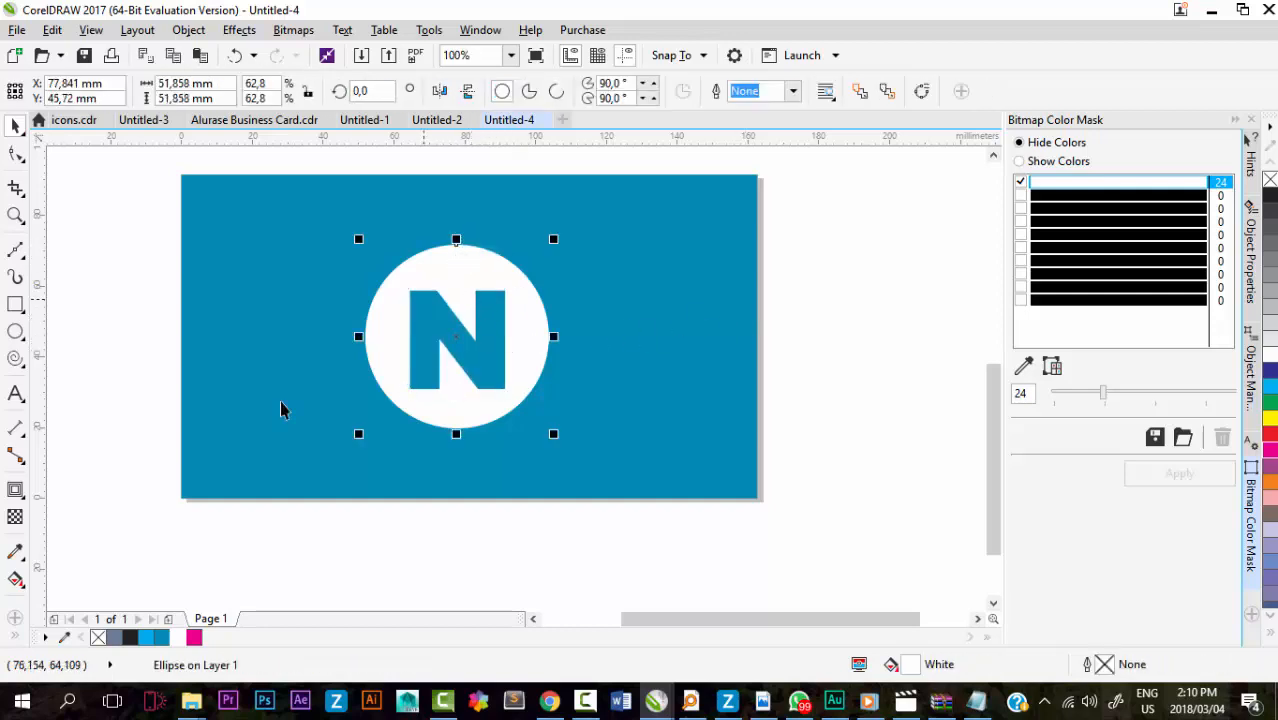
pyautogui.click(146, 637)
pyautogui.press('Escape')
# Fill the circle behind the letter N with lime green (C40 M0 Y100 K0).
pyautogui.click(425, 291)
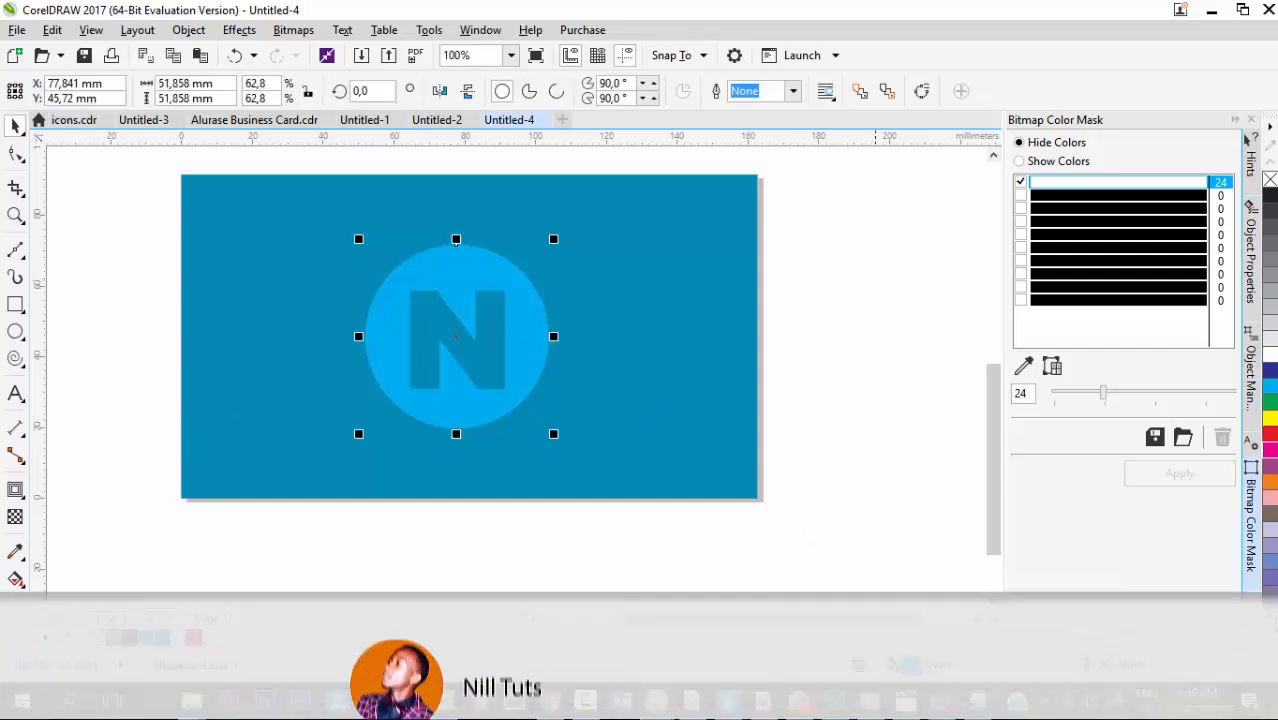
pyautogui.click(1270, 617)
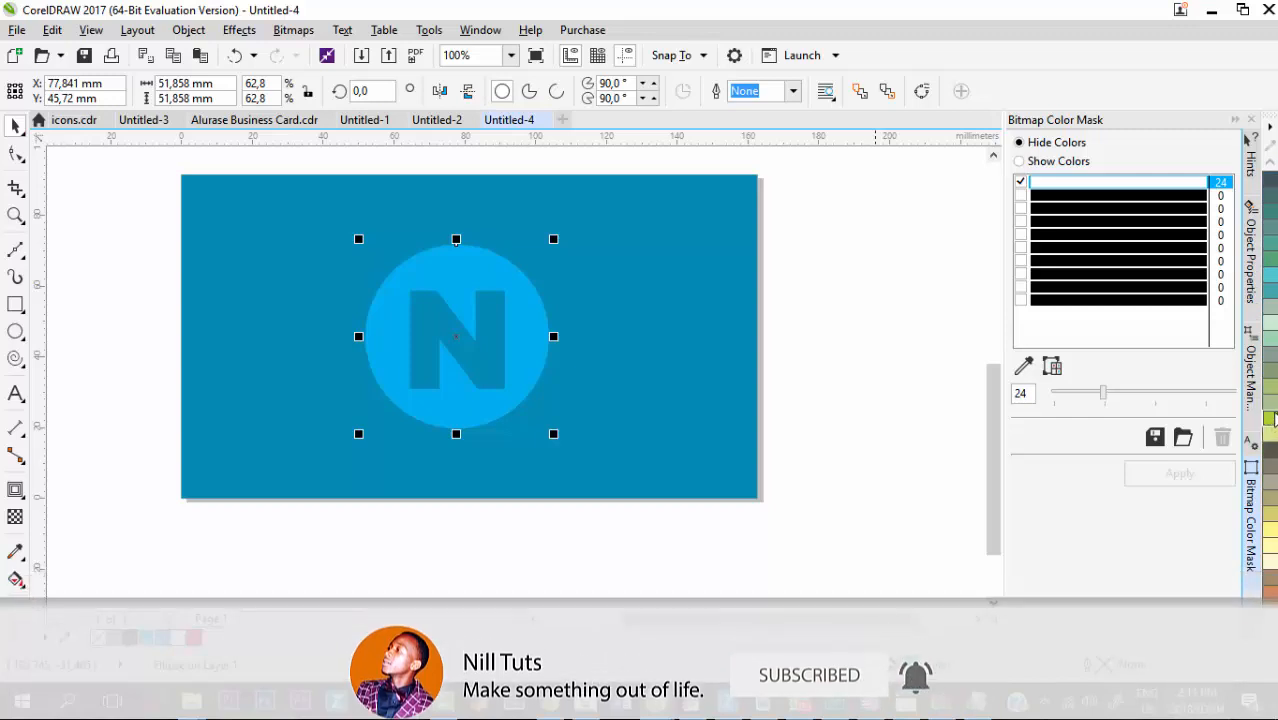
pyautogui.click(1271, 422)
pyautogui.click(833, 388)
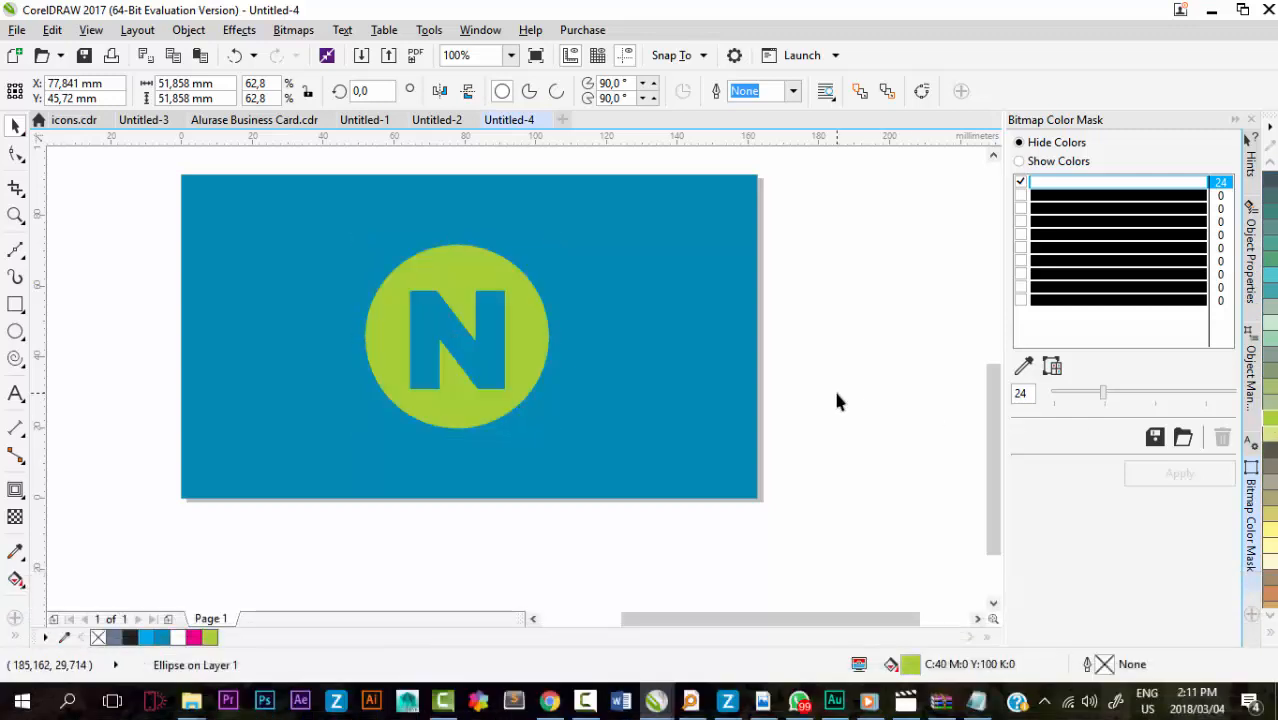
# Fill the letter N with white.
pyautogui.click(485, 350)
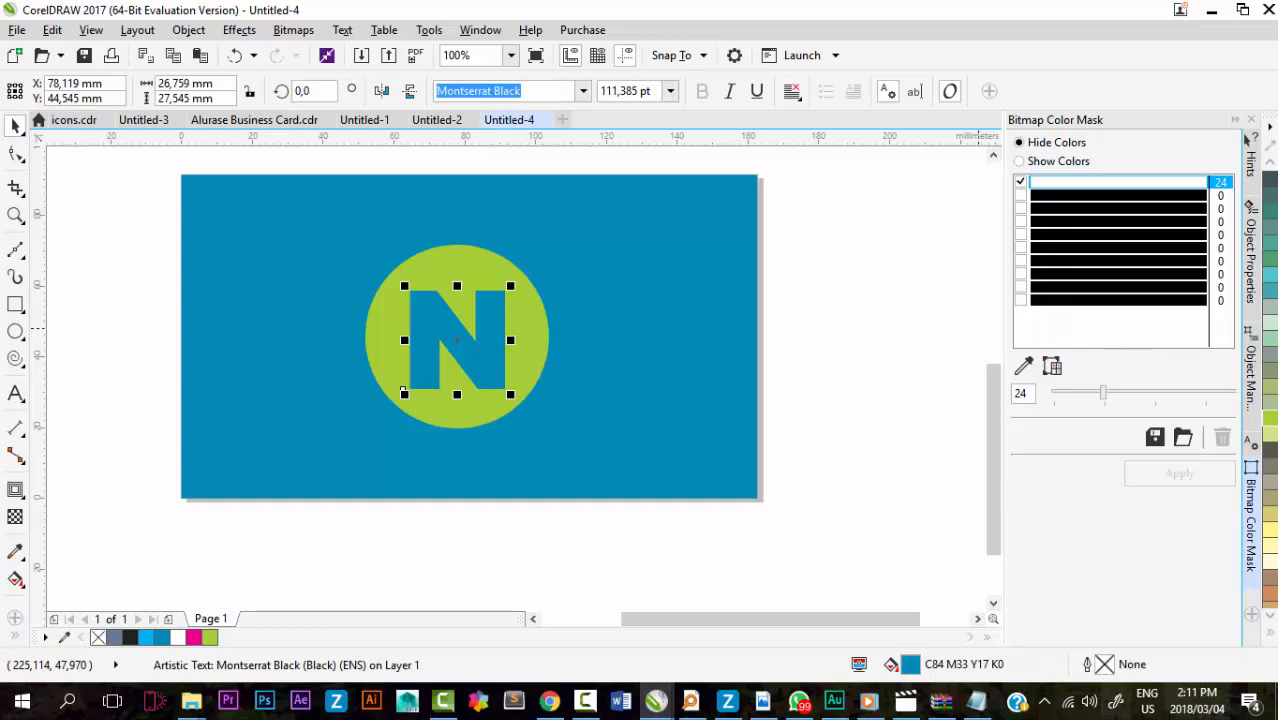
pyautogui.scroll(10, 1274, 172)
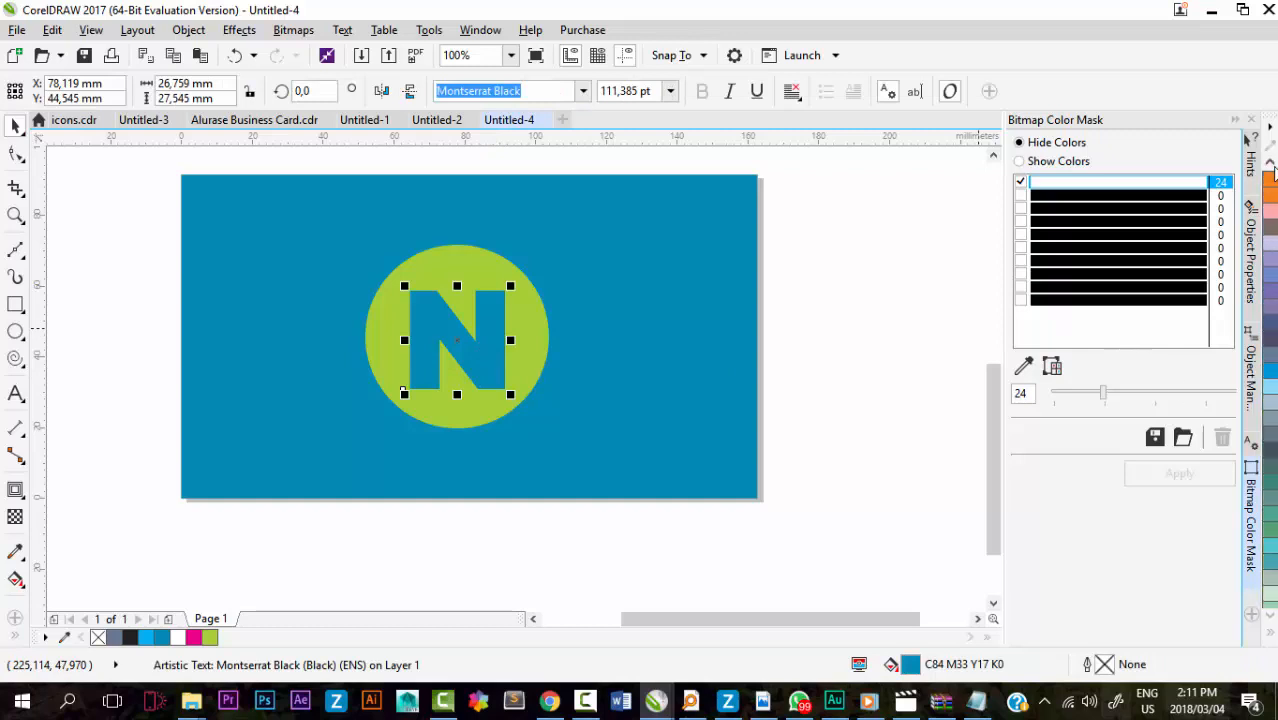
pyautogui.scroll(2, 1274, 172)
pyautogui.click(1270, 182)
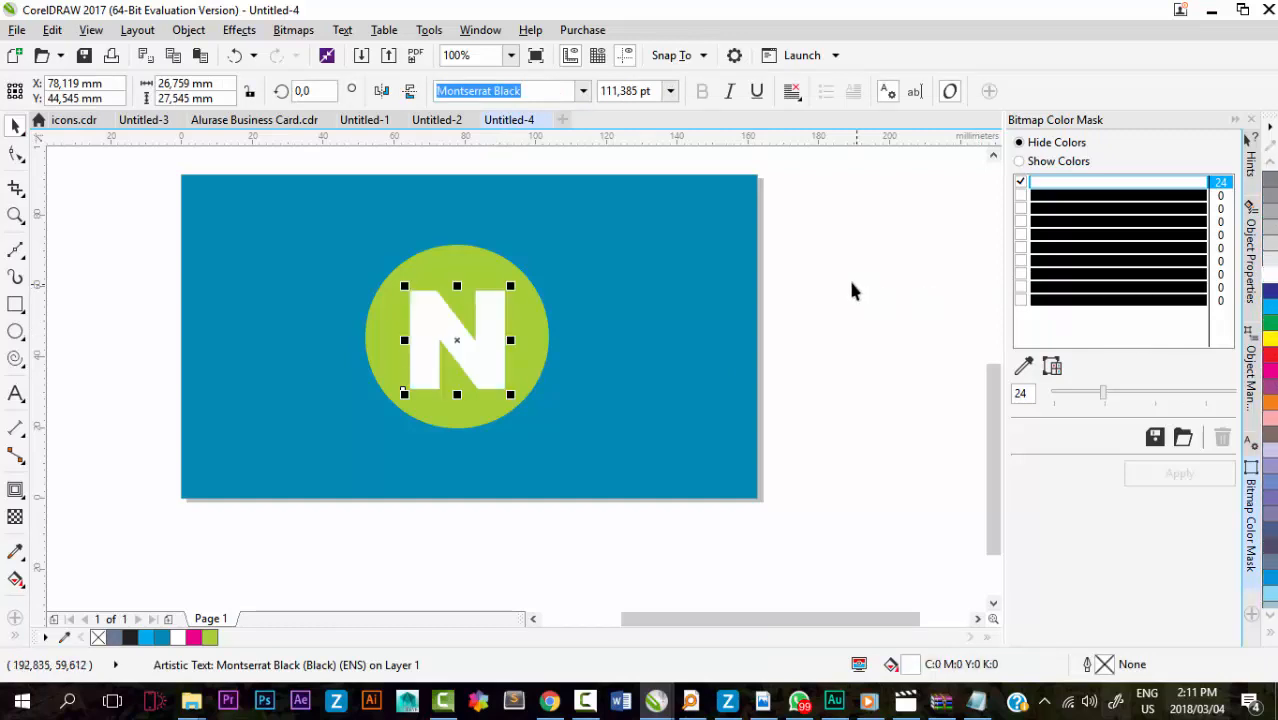
pyautogui.click(778, 365)
# Nudge the white N closer to the green circle's centre, at about X 77.9 mm and Y 45.2 mm.
pyautogui.scroll(-1, 639, 342)
pyautogui.scroll(2, 613, 337)
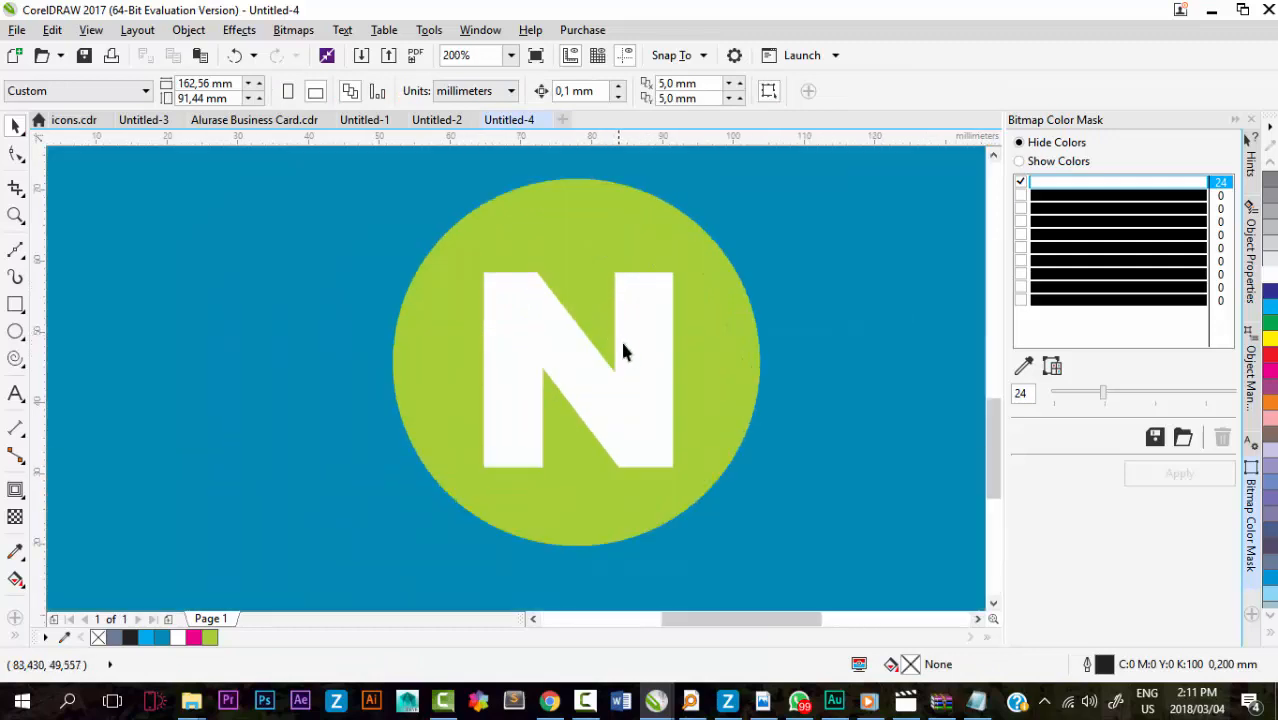
pyautogui.click(633, 371)
pyautogui.moveTo(633, 371); pyautogui.dragTo(632, 367)
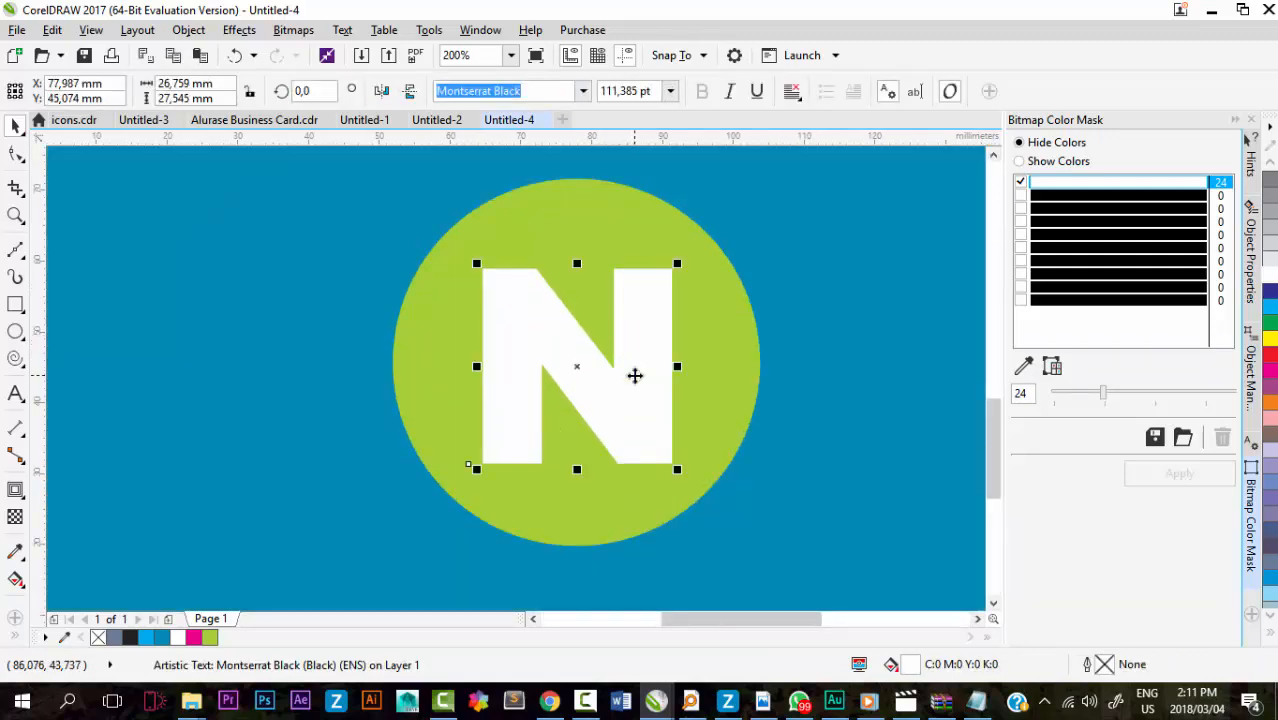
pyautogui.scroll(-2, 634, 376)
pyautogui.click(720, 280)
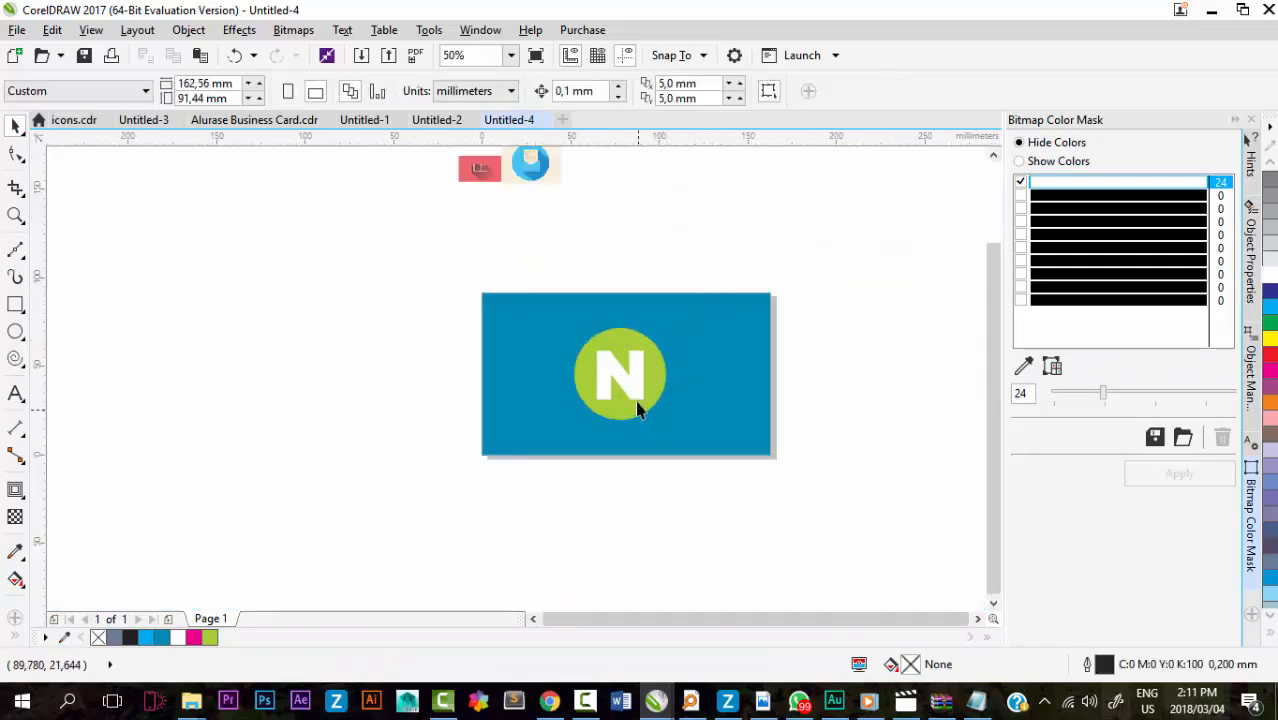
pyautogui.scroll(2, 656, 397)
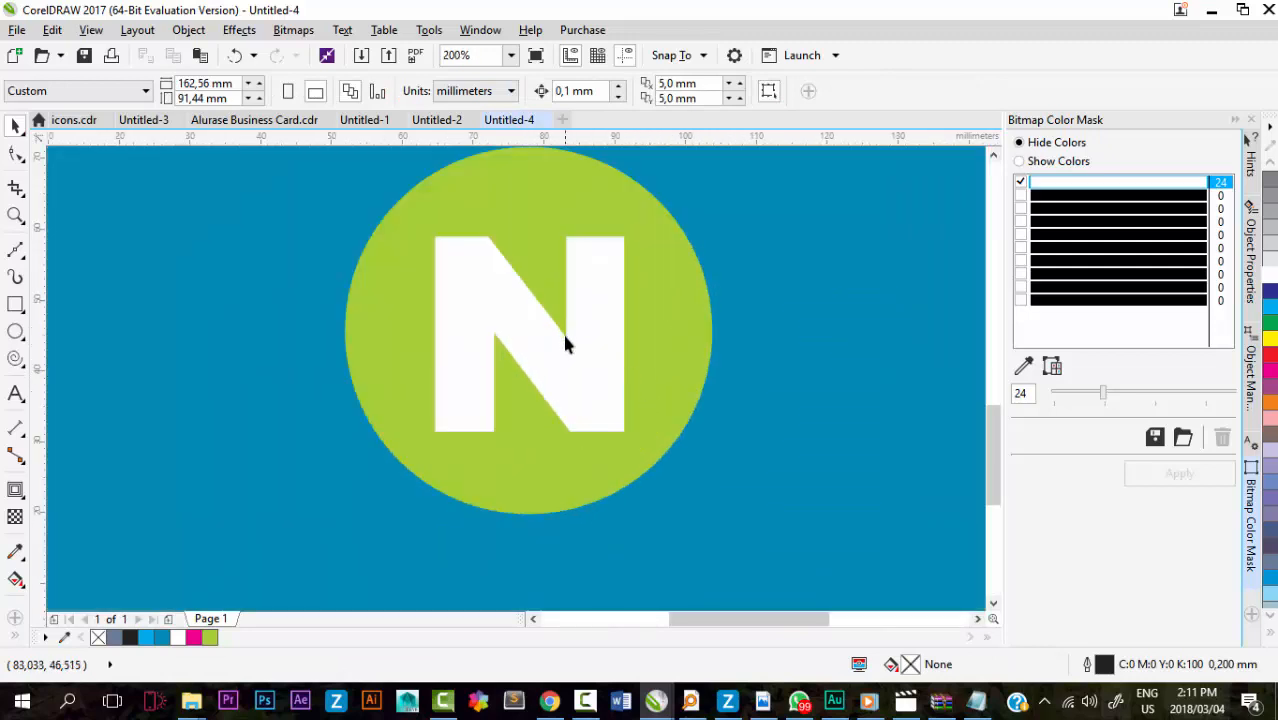
pyautogui.click(573, 380)
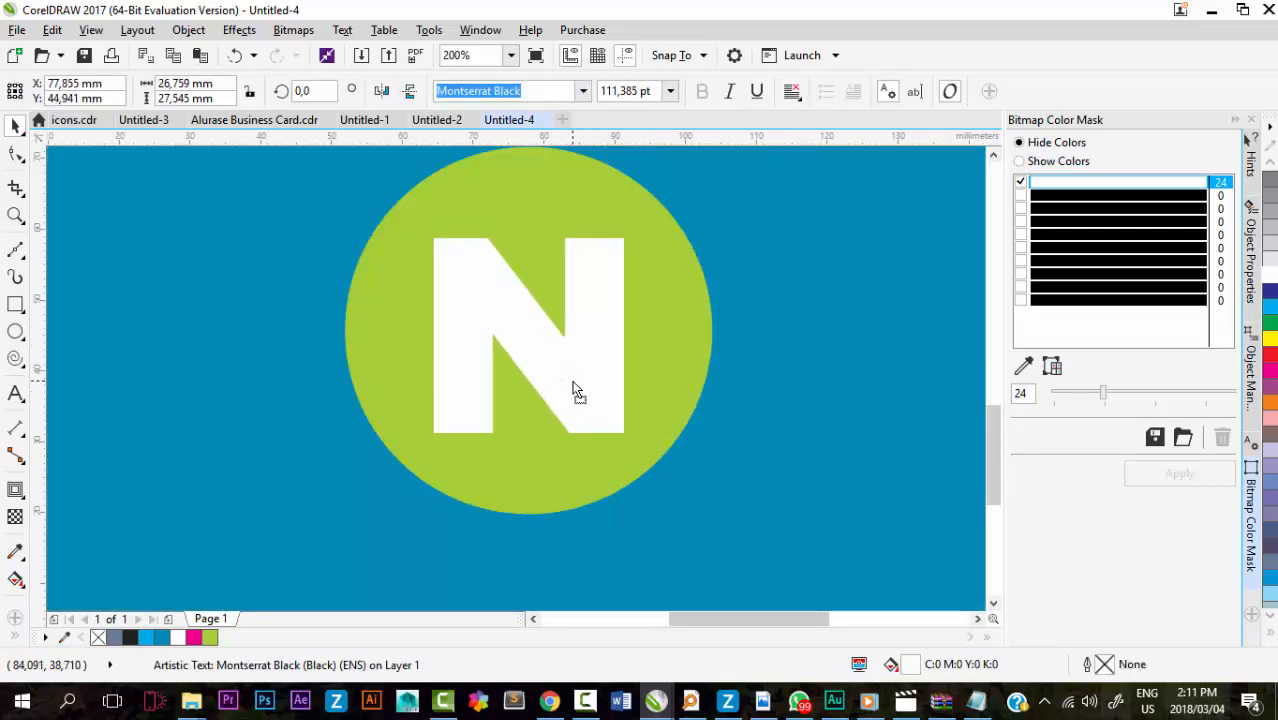
pyautogui.scroll(-1, 577, 390)
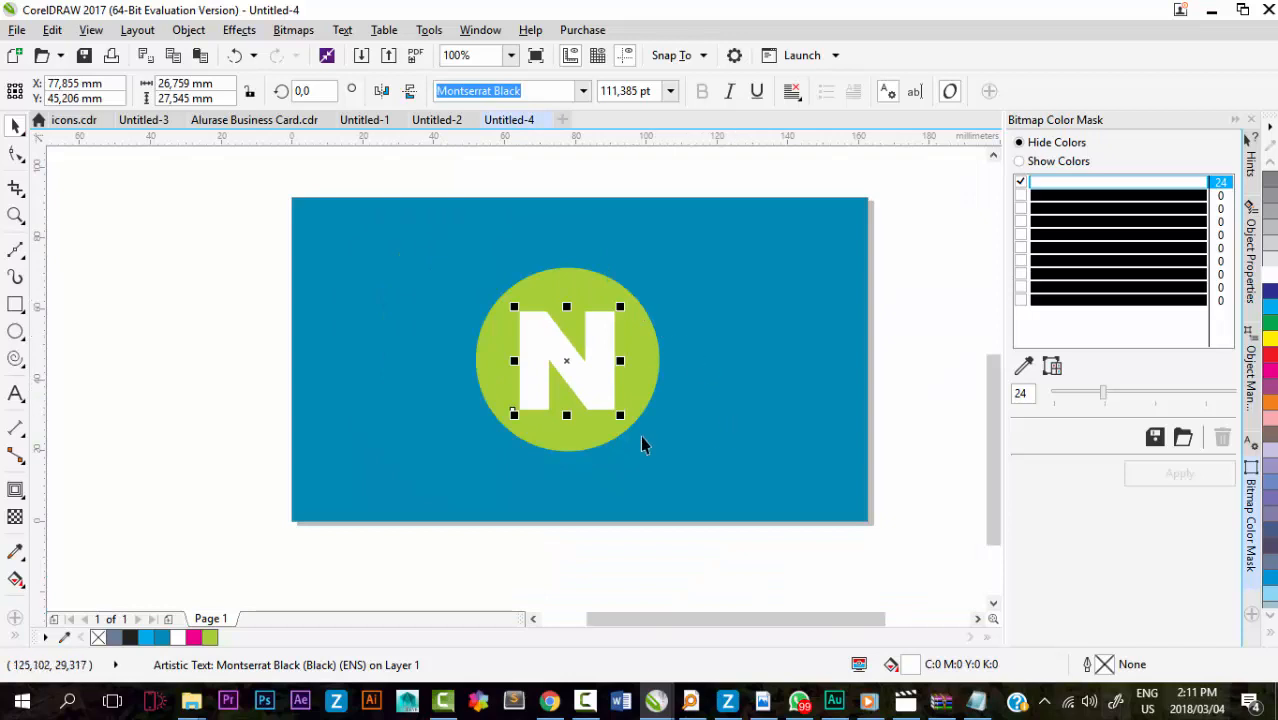
# Compare the N design with the long-shadow reference icons placed above the page.
pyautogui.click(570, 196)
pyautogui.scroll(-2, 553, 240)
pyautogui.scroll(2, 536, 334)
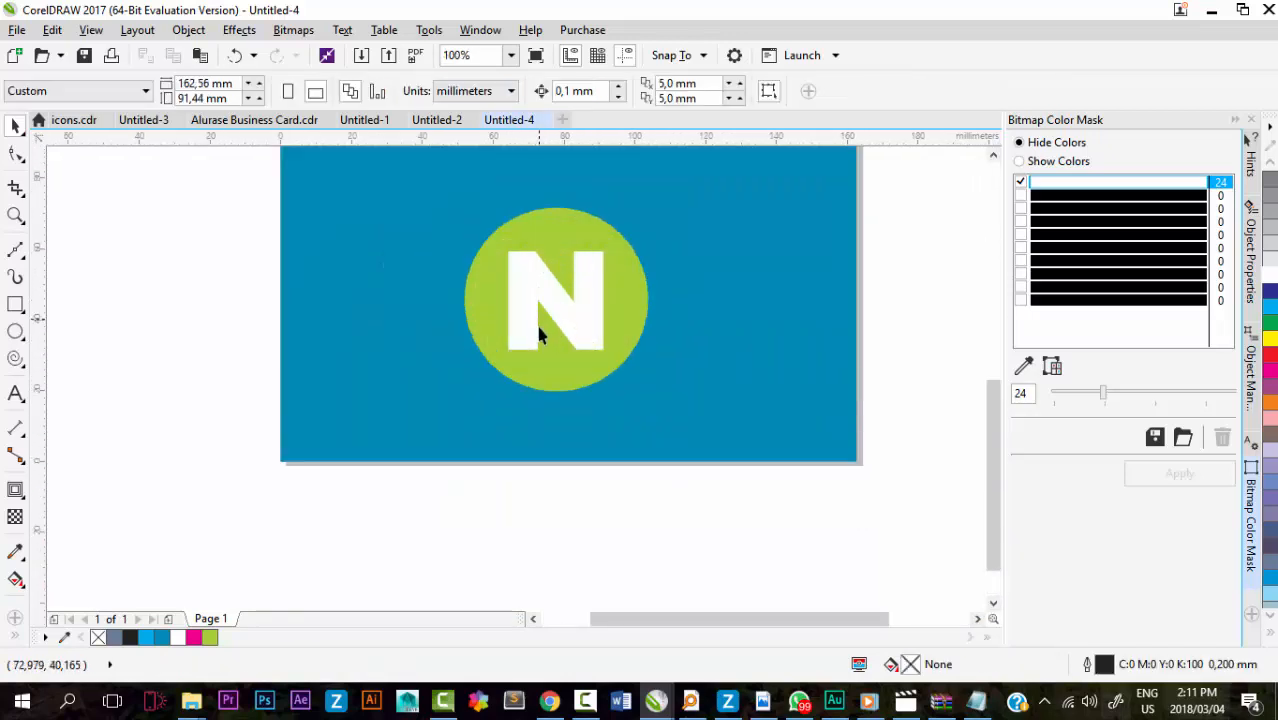
pyautogui.scroll(-3, 535, 330)
pyautogui.scroll(4, 512, 252)
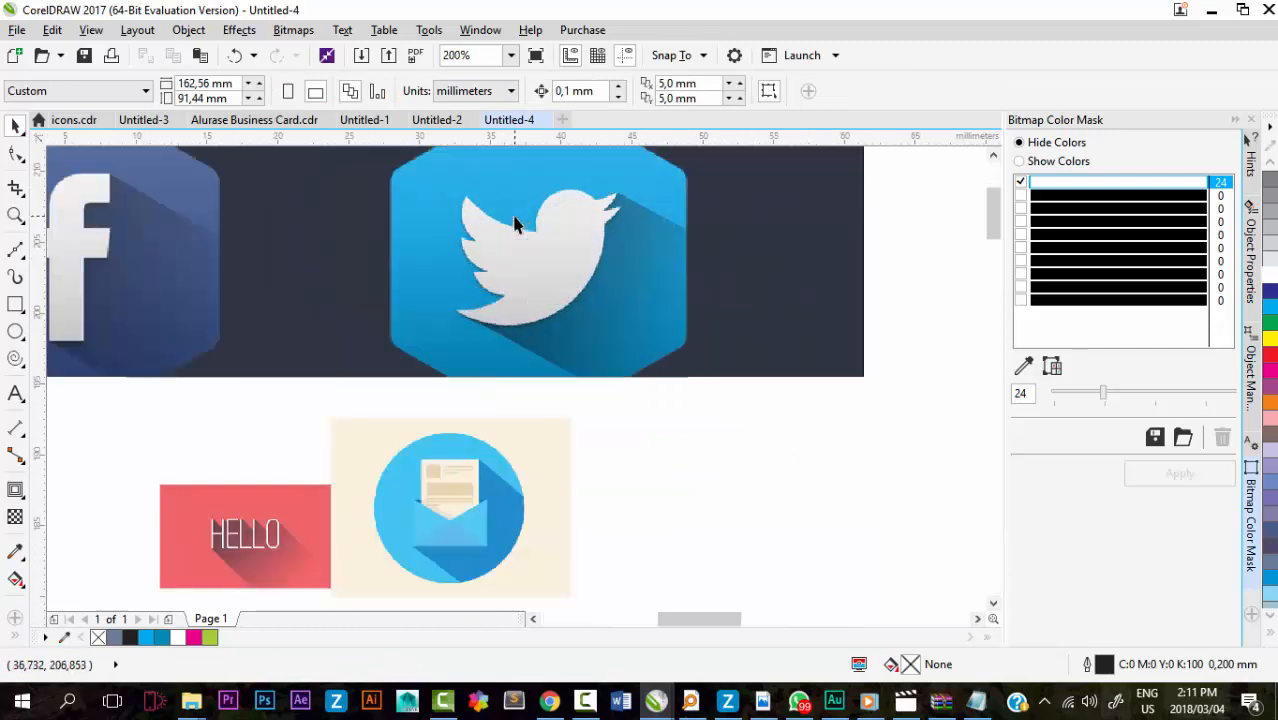
pyautogui.scroll(-2, 520, 320)
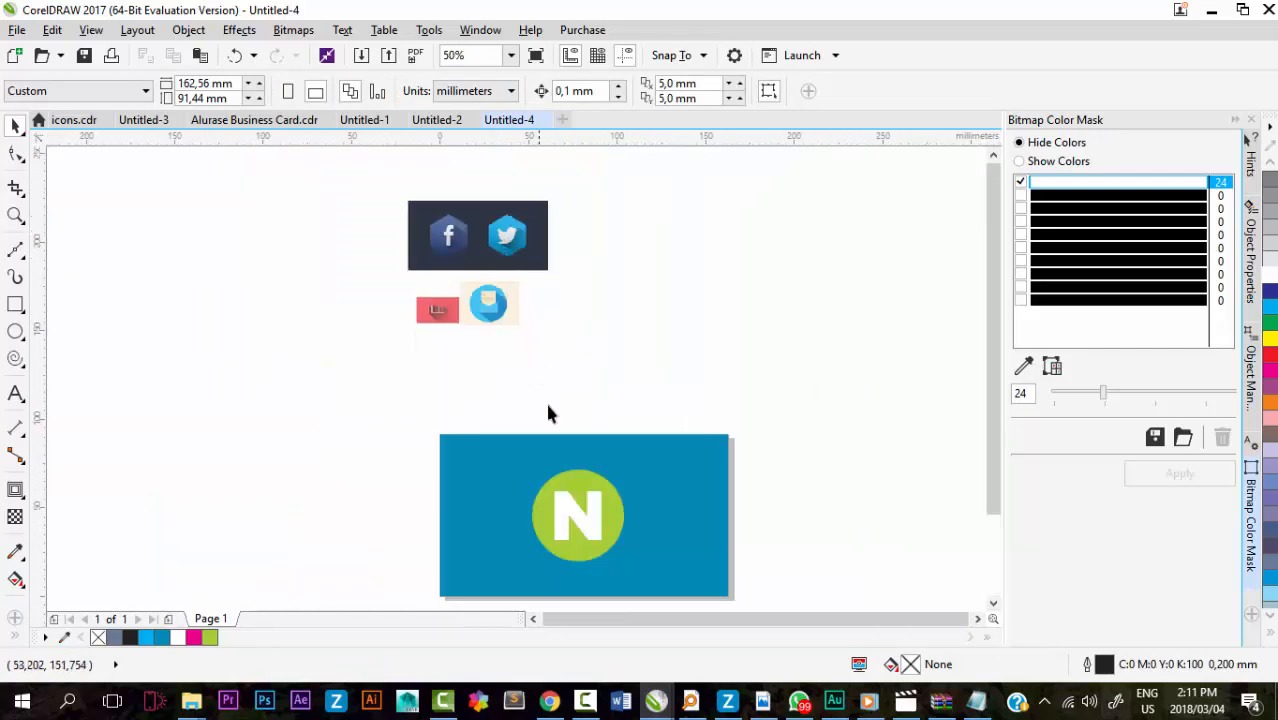
pyautogui.scroll(-1, 502, 419)
pyautogui.scroll(2, 520, 435)
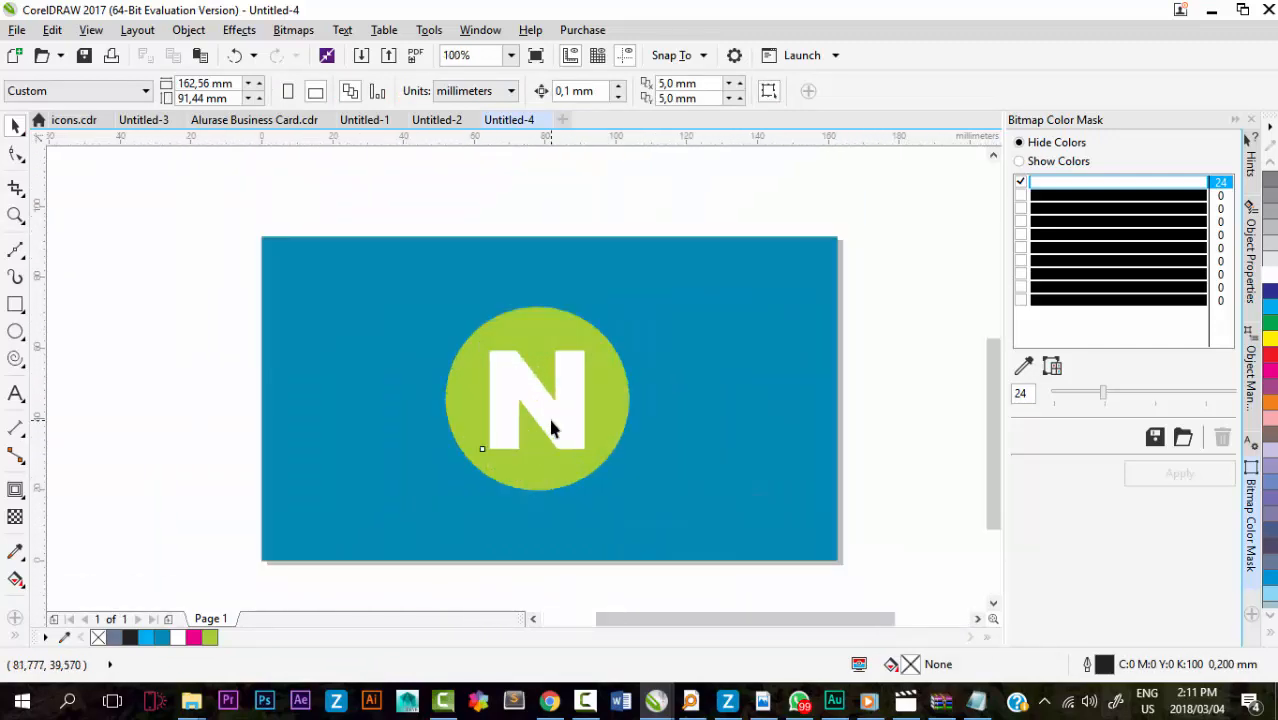
pyautogui.click(551, 422)
pyautogui.scroll(-1, 500, 345)
pyautogui.press('Escape')
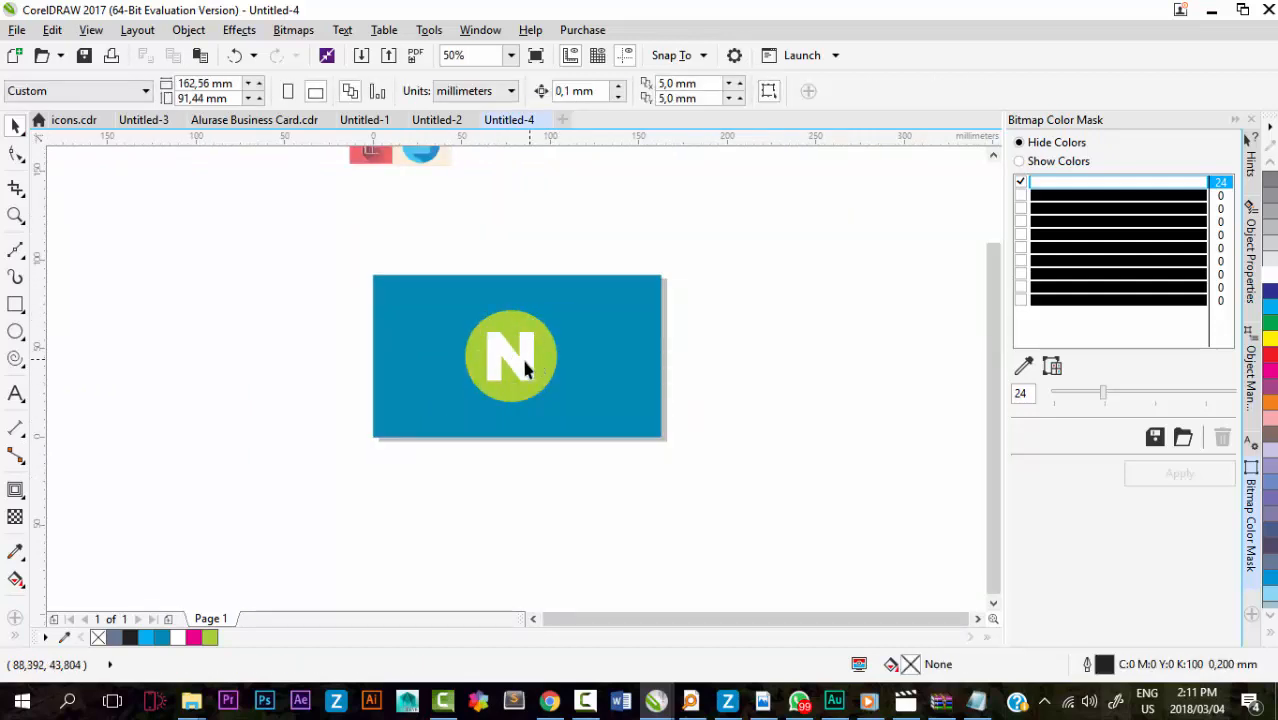
pyautogui.click(525, 363)
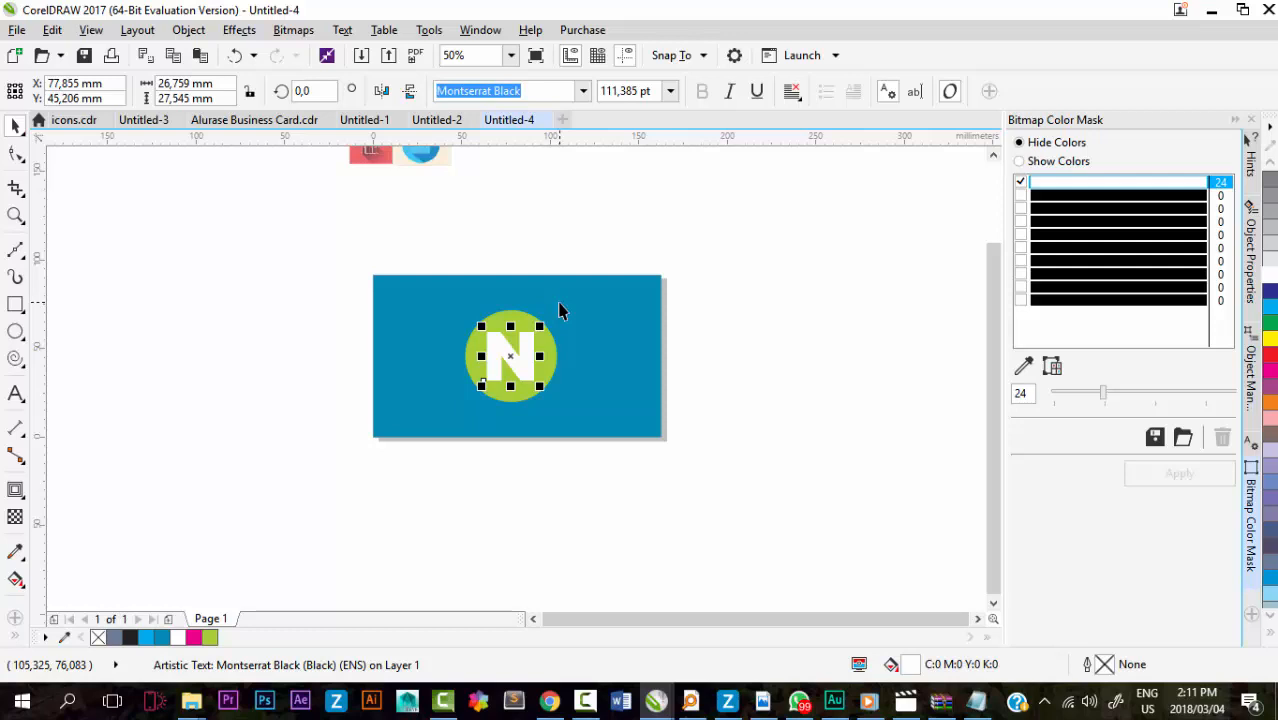
pyautogui.click(548, 249)
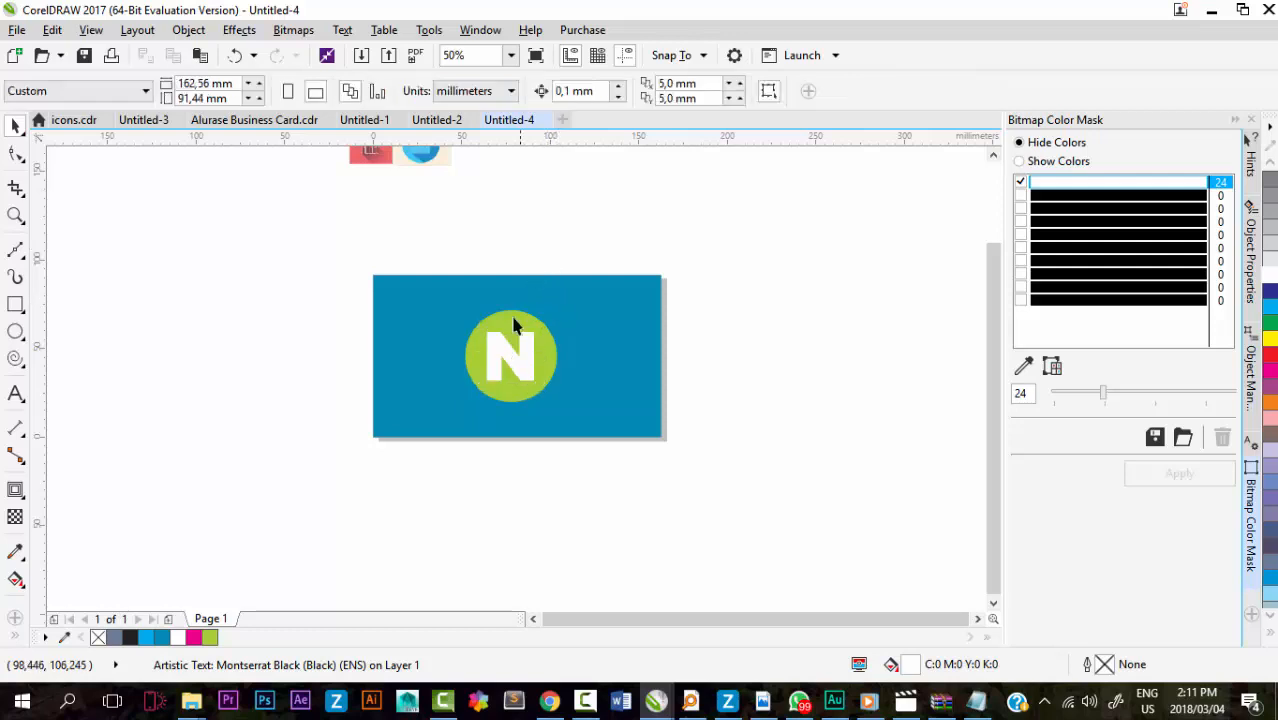
# Place one copy of the white N over the blue rectangle's lower edge, right of the circle, and another beside the circle's left edge.
pyautogui.click(512, 355)
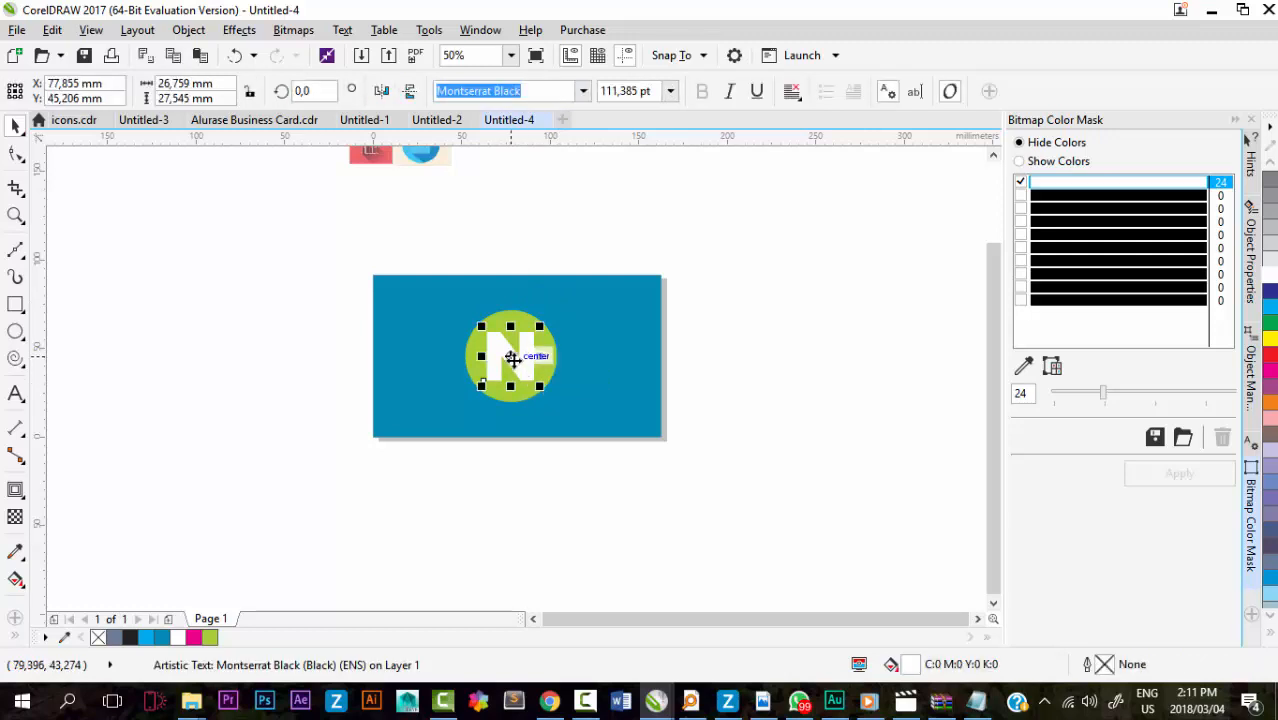
pyautogui.moveTo(512, 358); pyautogui.dragTo(606, 437)
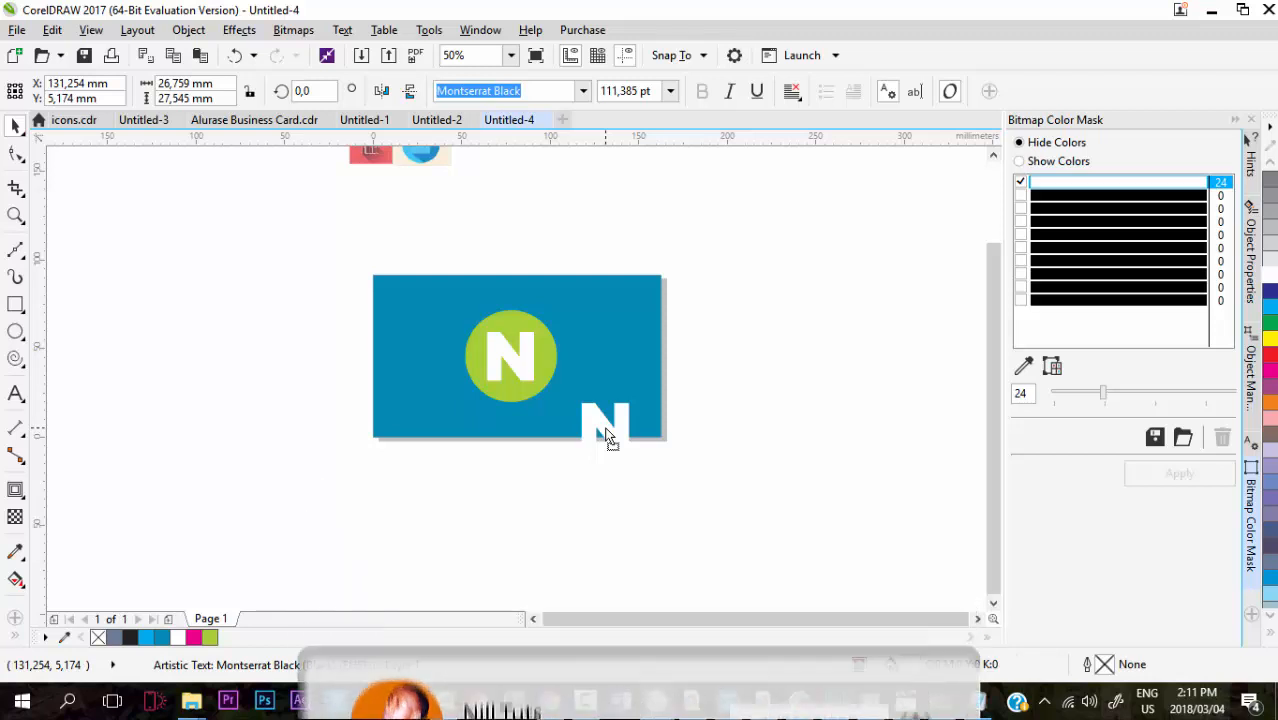
pyautogui.moveTo(607, 437); pyautogui.dragTo(606, 437)
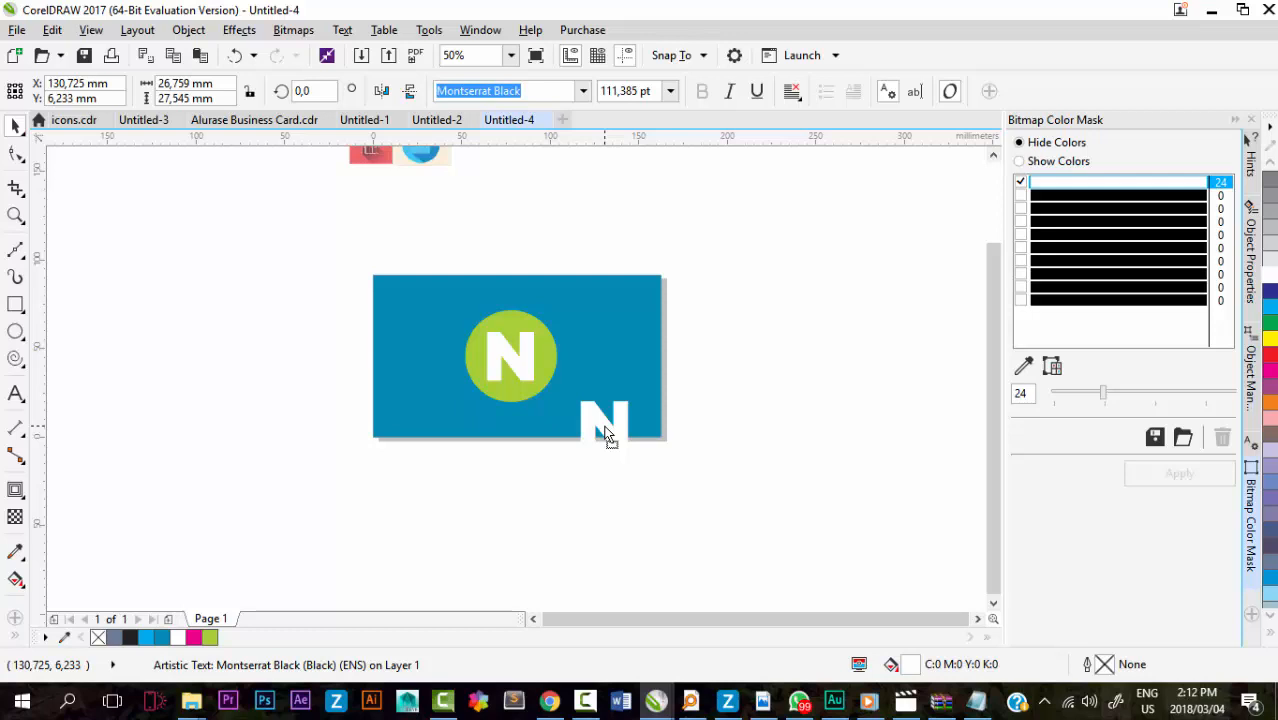
pyautogui.moveTo(607, 437); pyautogui.dragTo(602, 424)
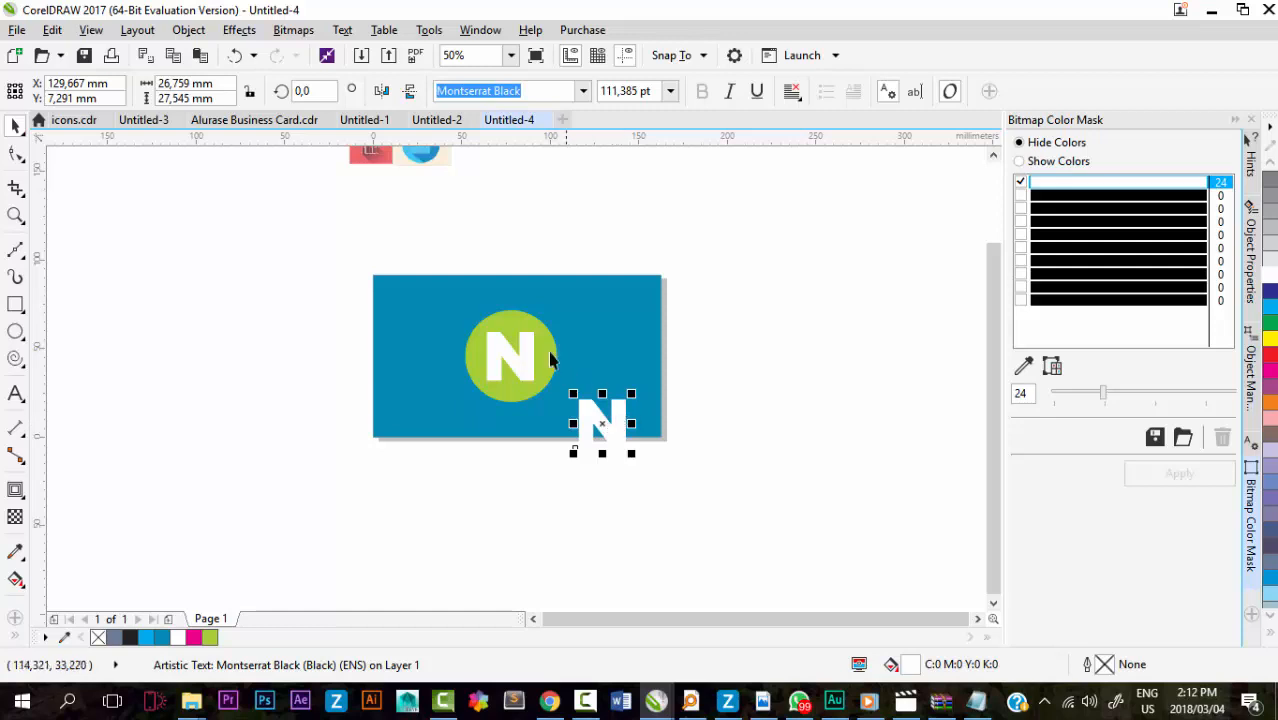
pyautogui.moveTo(550, 360); pyautogui.dragTo(468, 370)
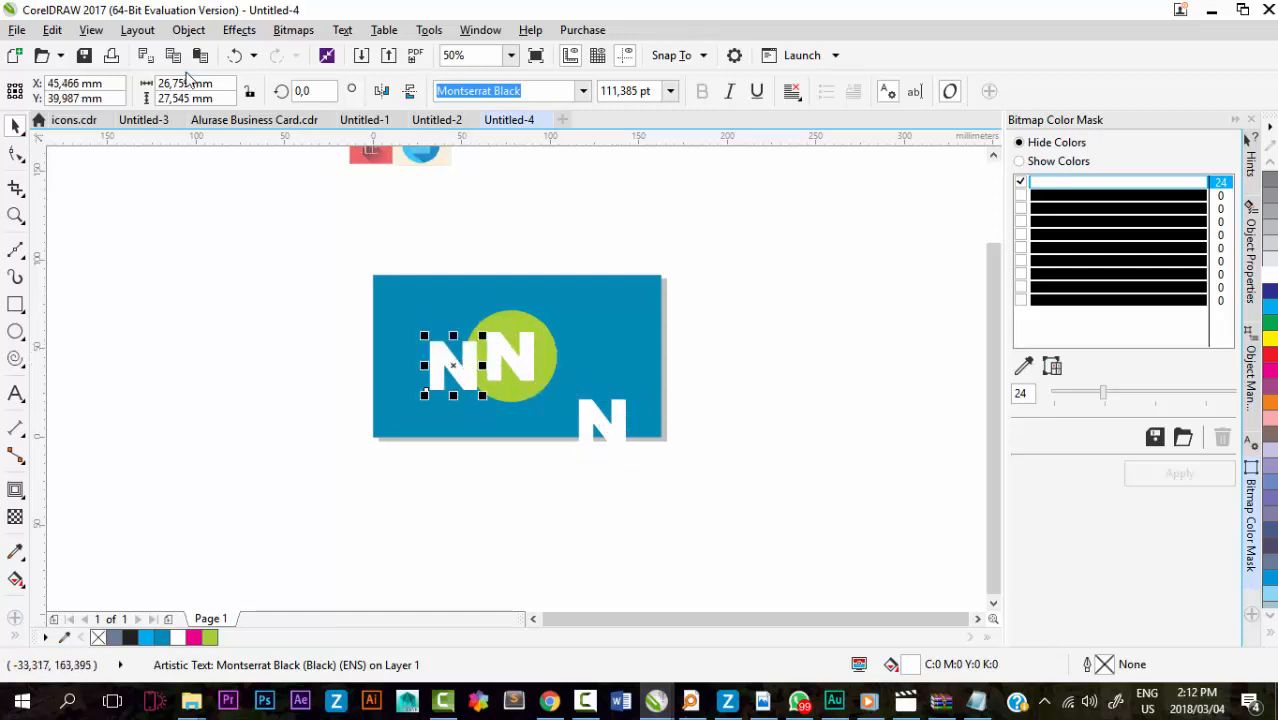
# Undo the extra N copies placed left of the green circle.
pyautogui.click(235, 56)
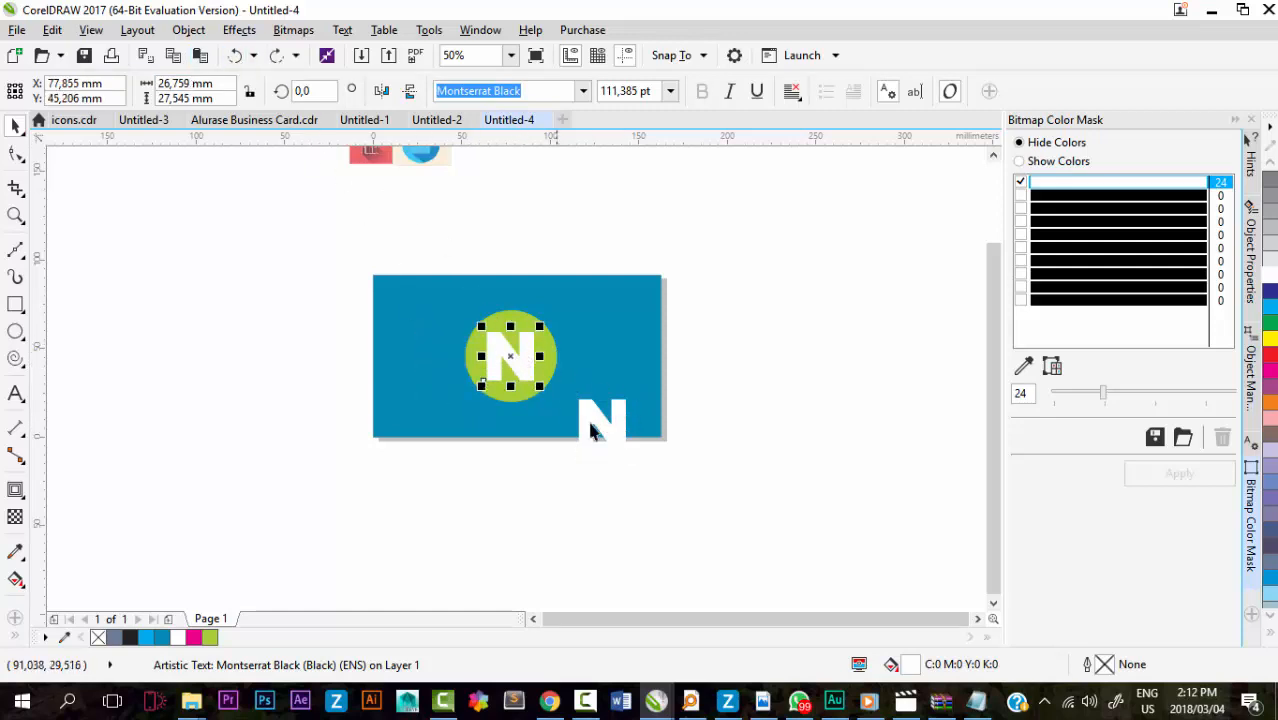
pyautogui.moveTo(520, 358); pyautogui.dragTo(450, 392)
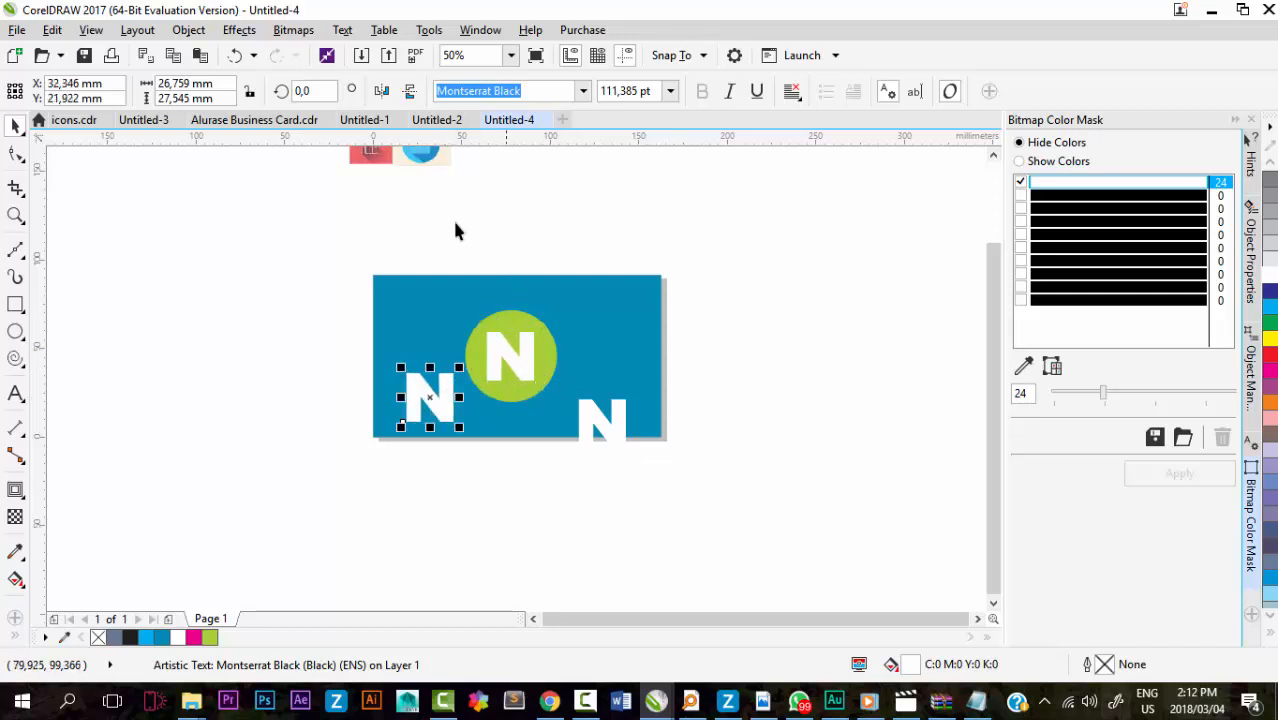
pyautogui.click(238, 56)
pyautogui.click(478, 255)
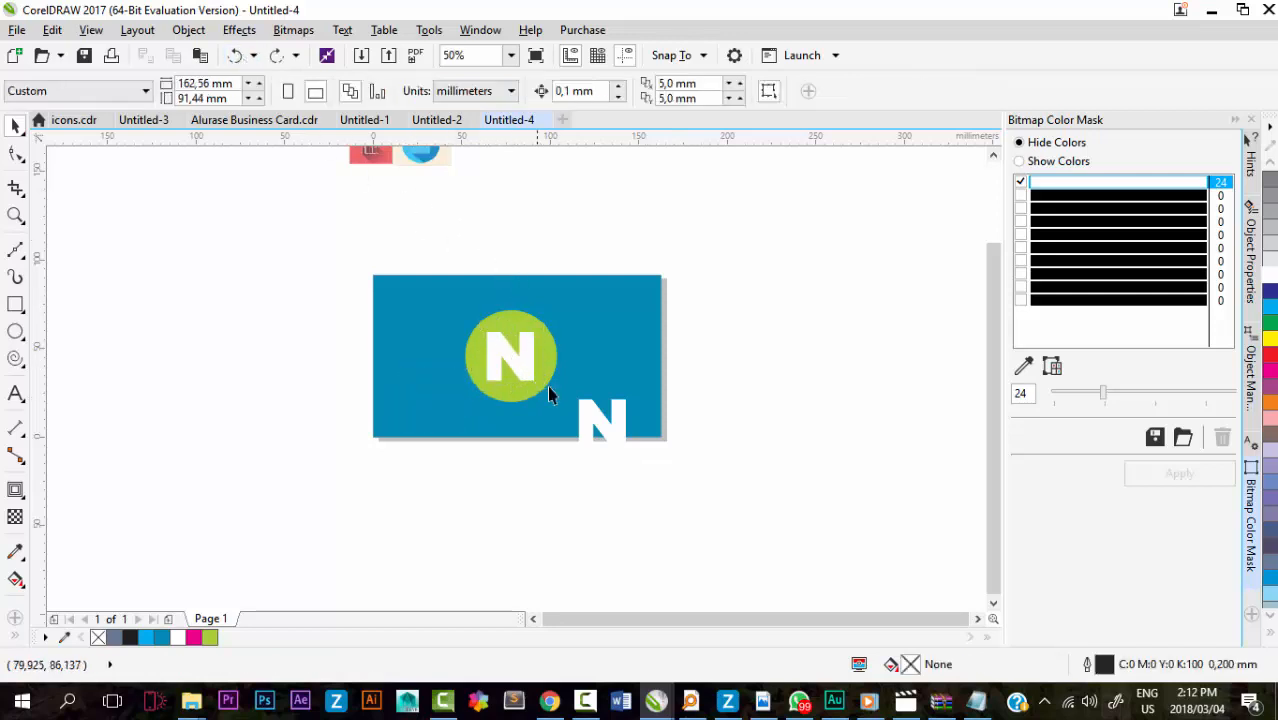
# Blend the white N on the circle with its copy over the blue rectangle's lower edge.
pyautogui.click(619, 437)
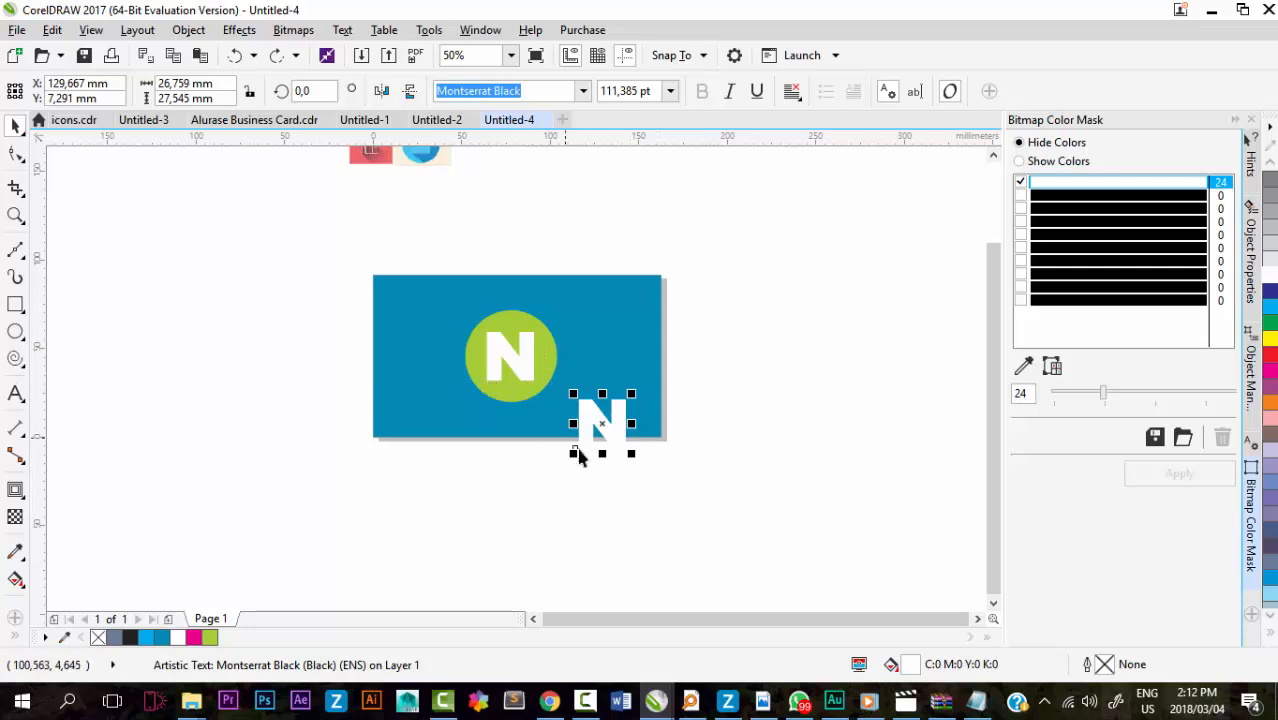
pyautogui.scroll(1, 536, 378)
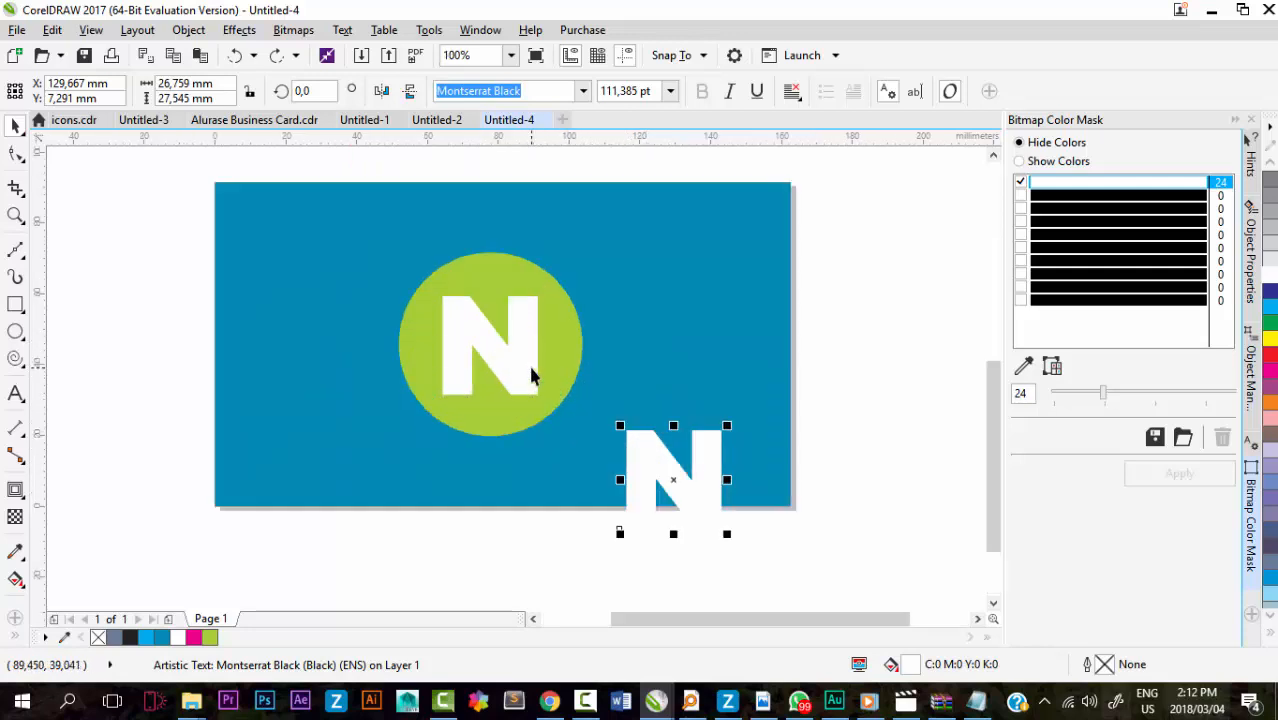
pyautogui.click(19, 489)
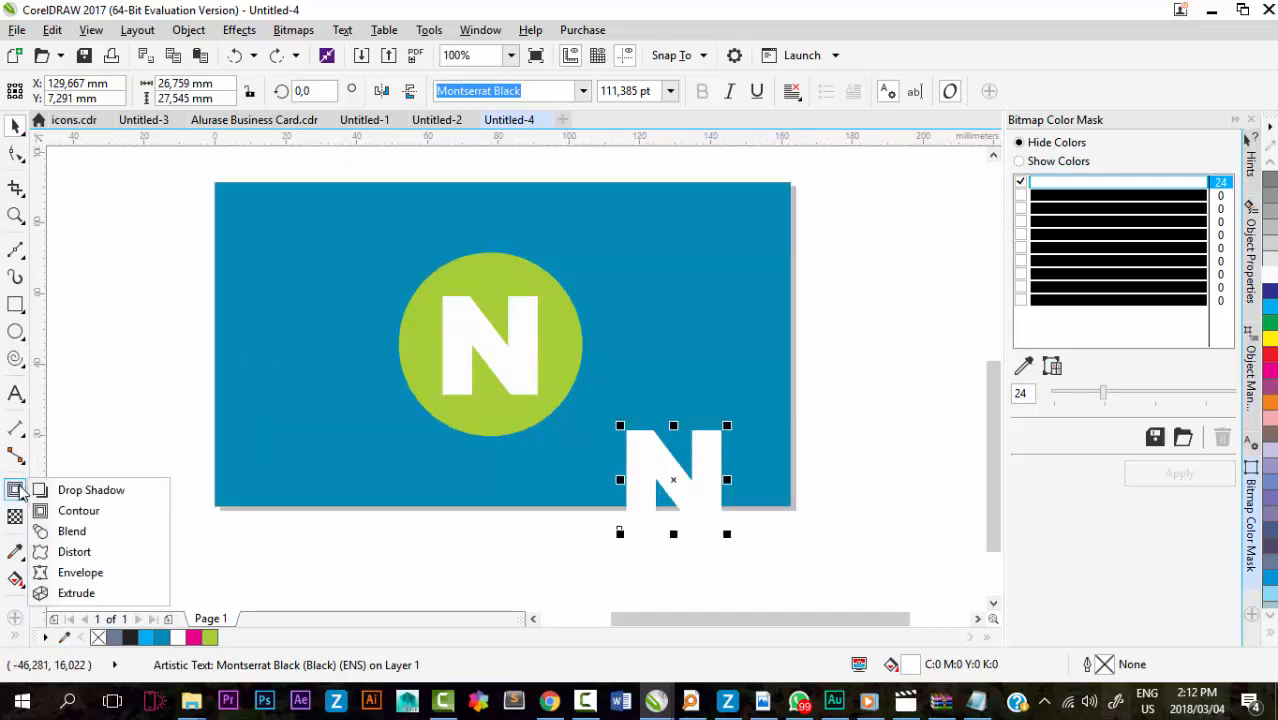
pyautogui.click(72, 531)
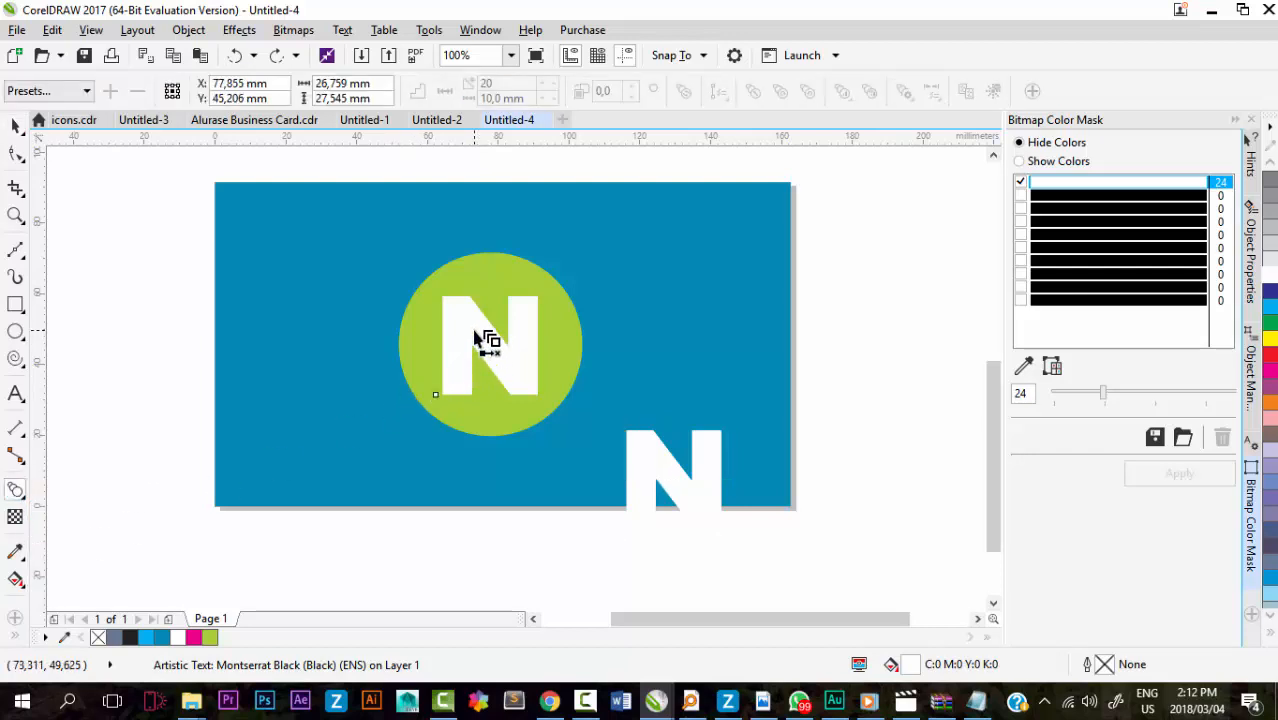
pyautogui.moveTo(488, 347); pyautogui.dragTo(661, 456)
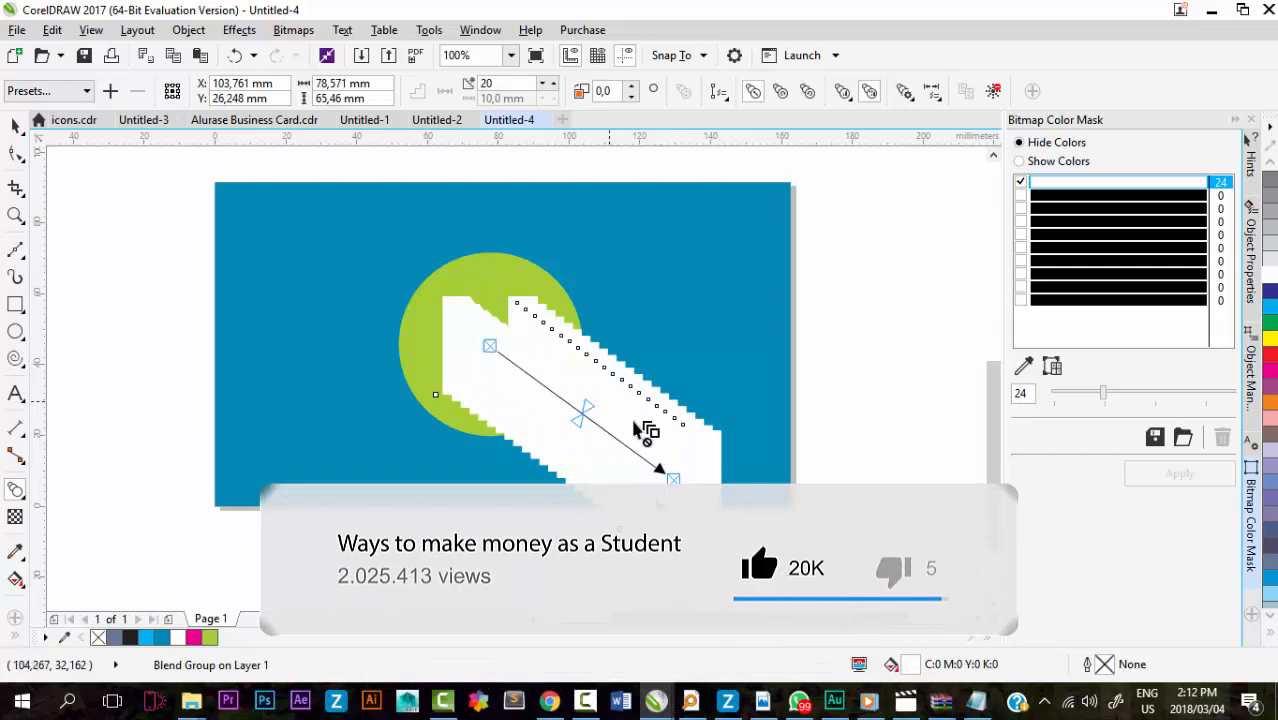
# Set the blend between the two N letters to 250 steps and check its stepped edge up close.
pyautogui.click(16, 125)
pyautogui.click(500, 84)
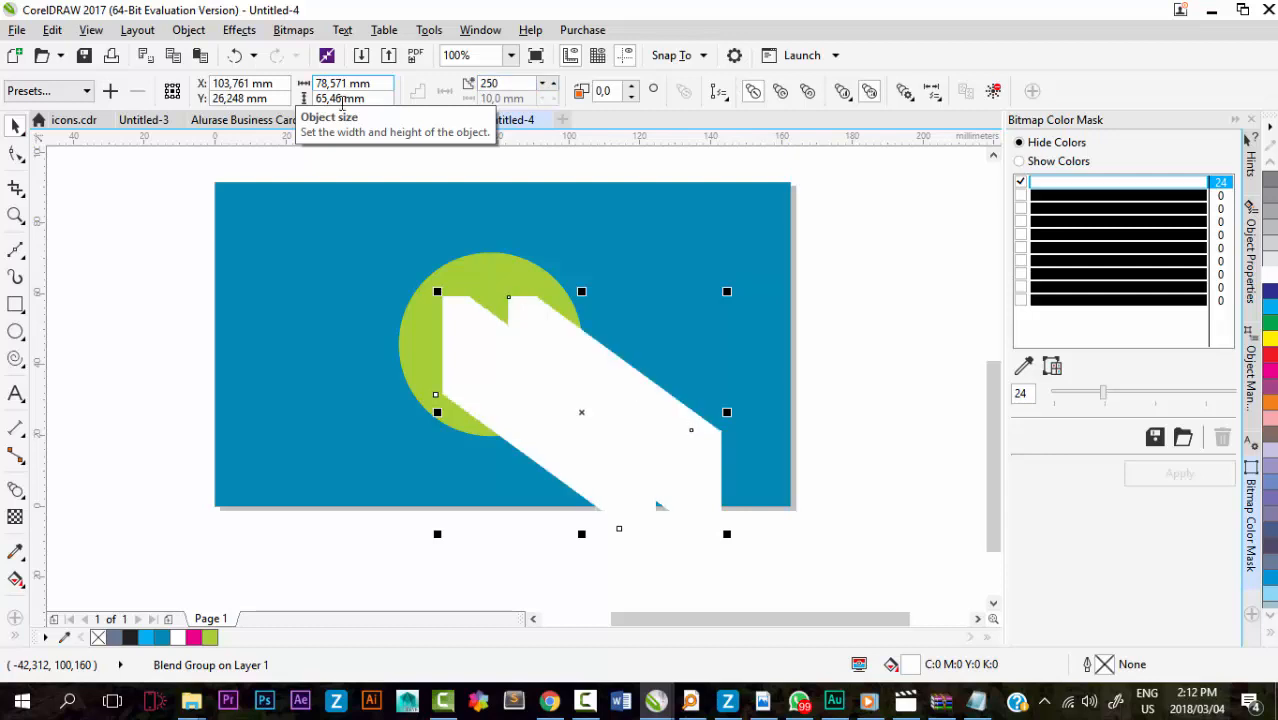
pyautogui.scroll(10, 536, 305)
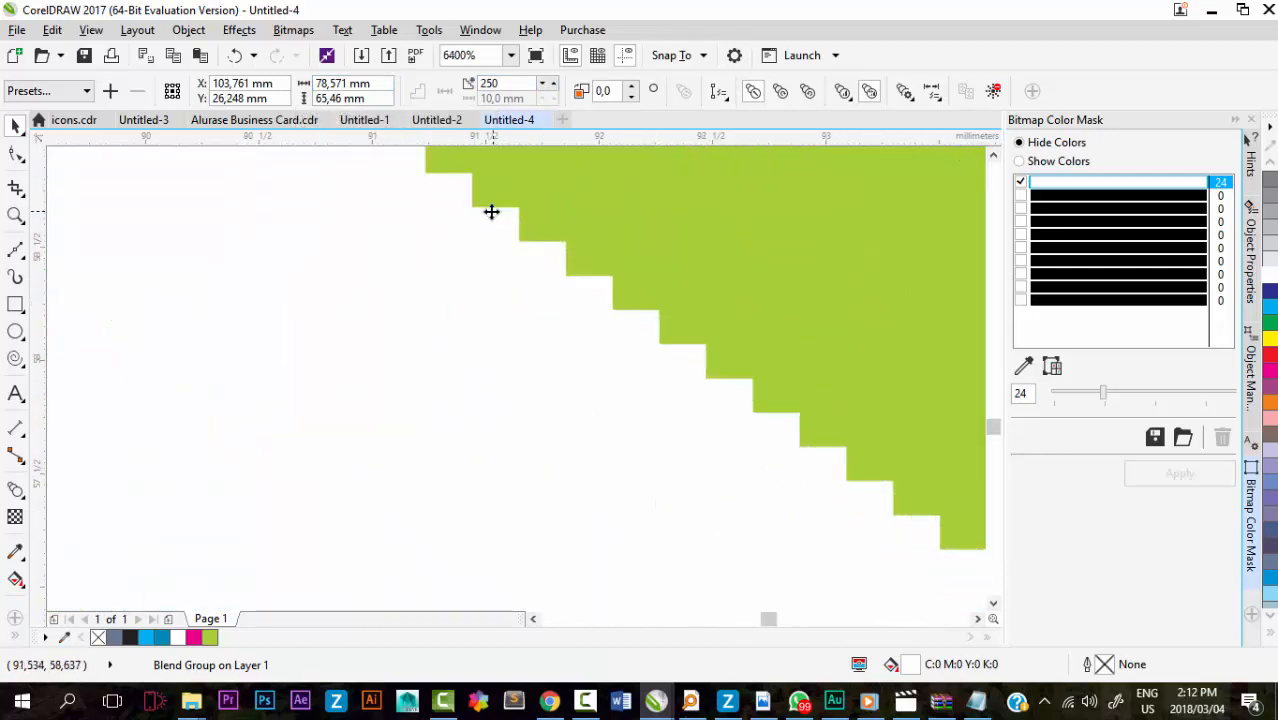
pyautogui.scroll(-1, 459, 262)
pyautogui.scroll(1, 458, 267)
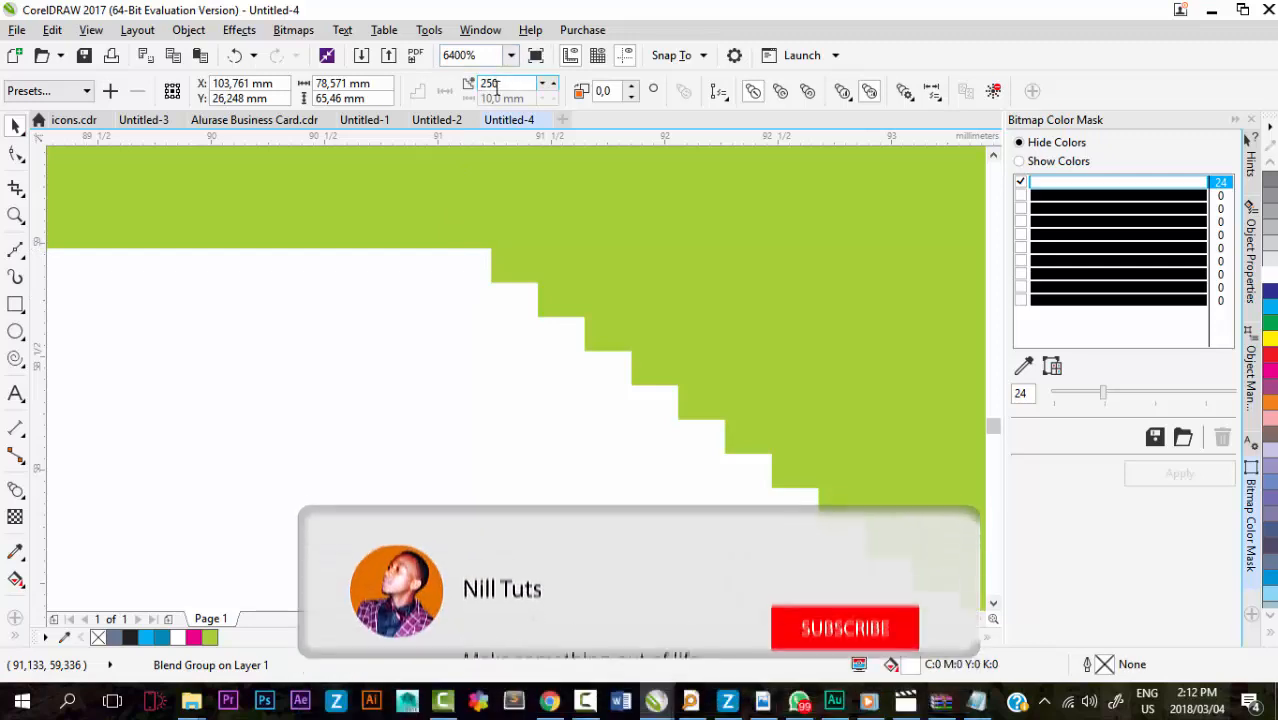
# Try the N blend with 5 steps and restore it to 250 steps.
pyautogui.write('5')
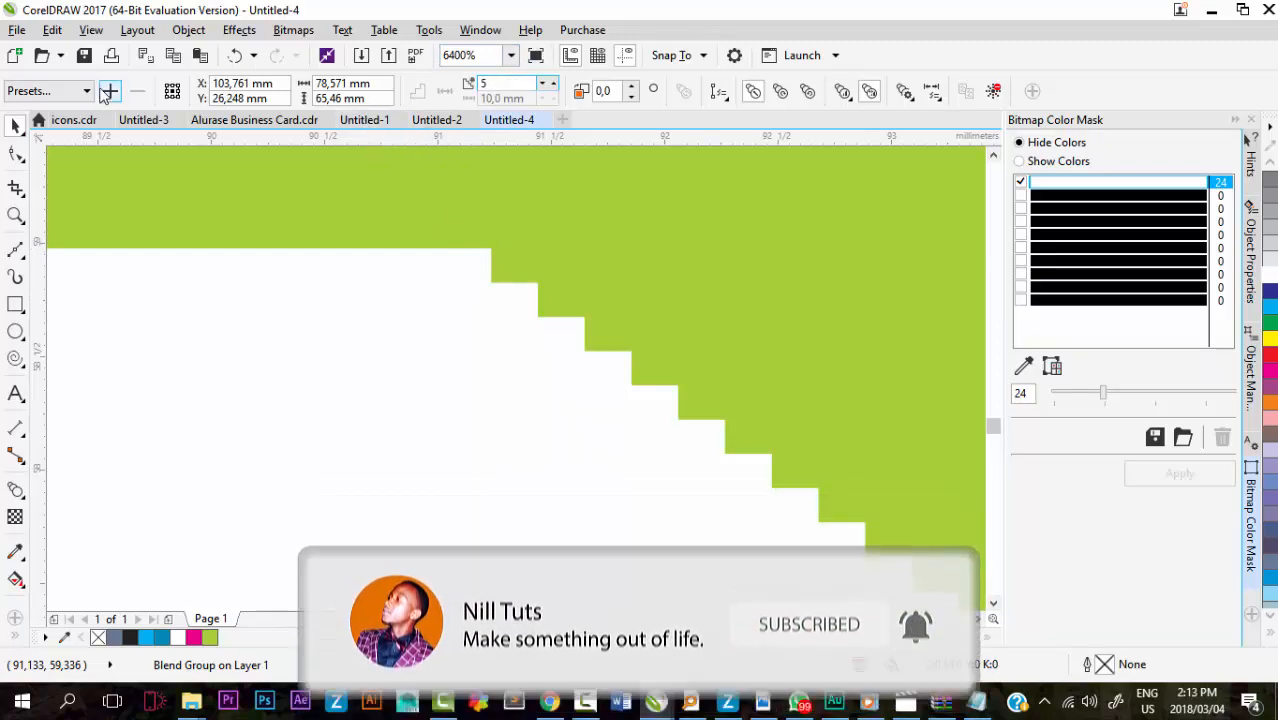
pyautogui.press('Return')
pyautogui.click(501, 80)
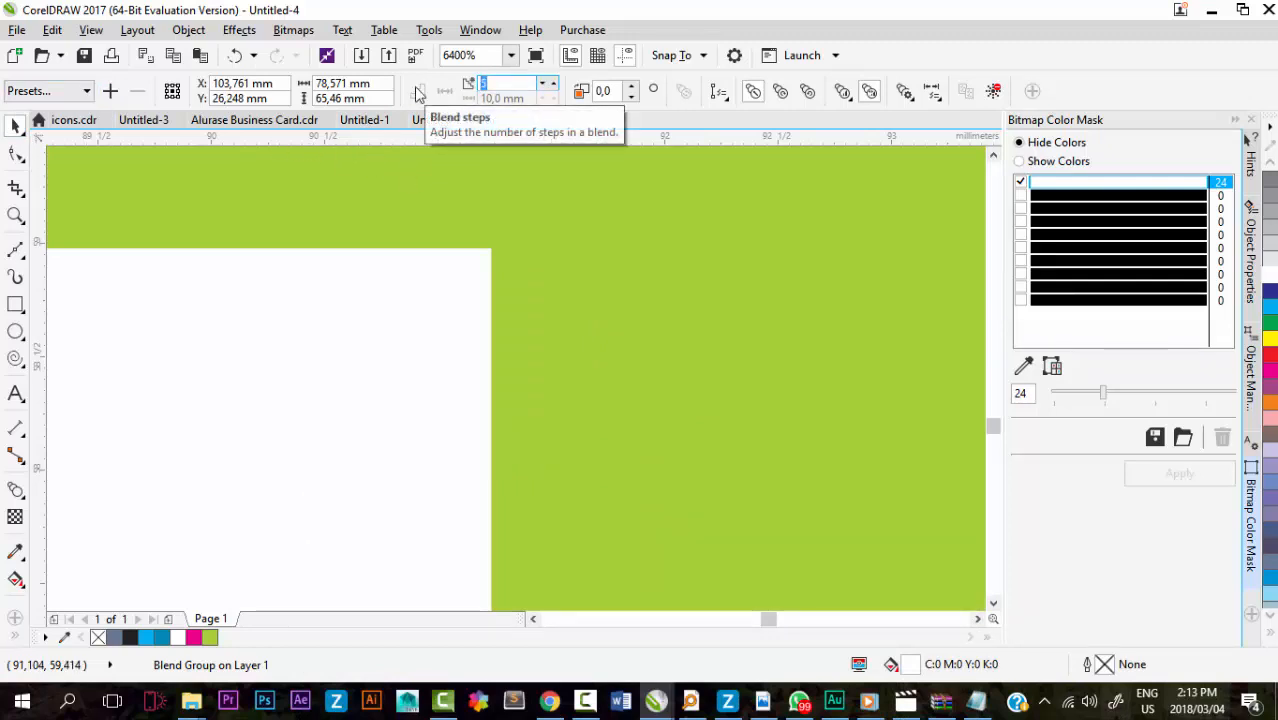
pyautogui.write('250')
pyautogui.press('Return')
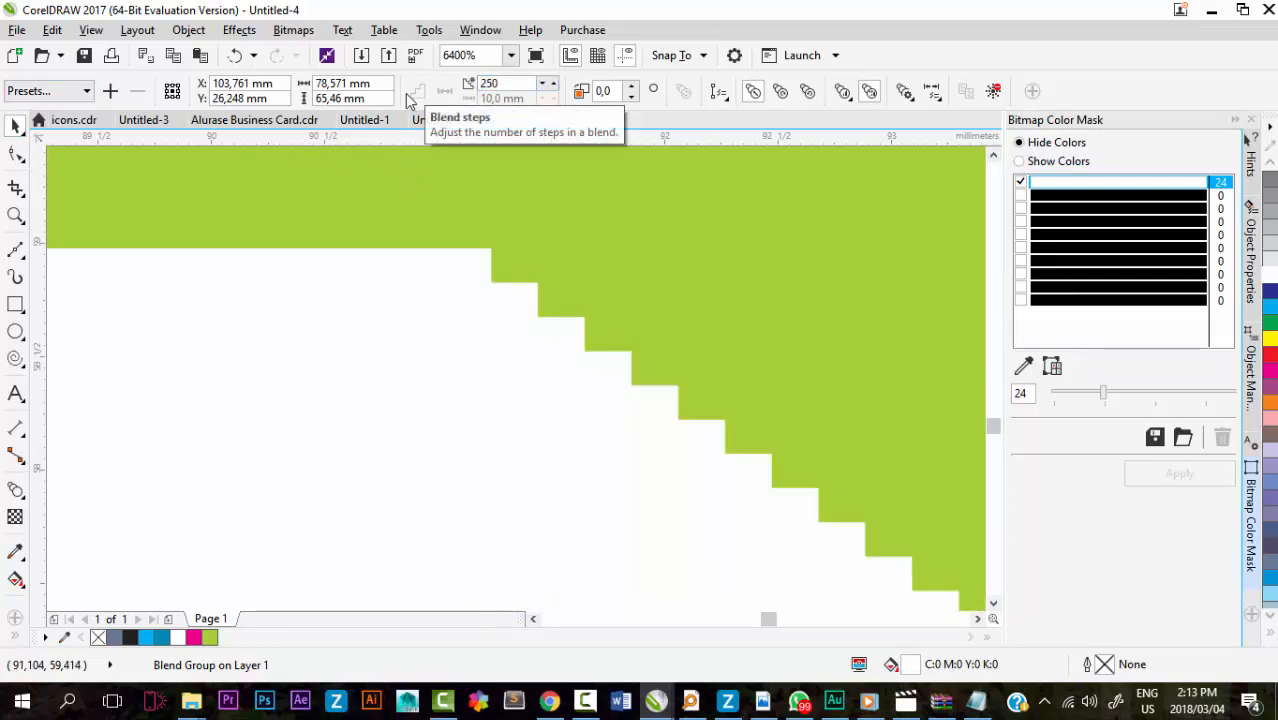
# Break the N blend group apart and weld the selected objects into one shadow shape.
pyautogui.scroll(-6, 622, 345)
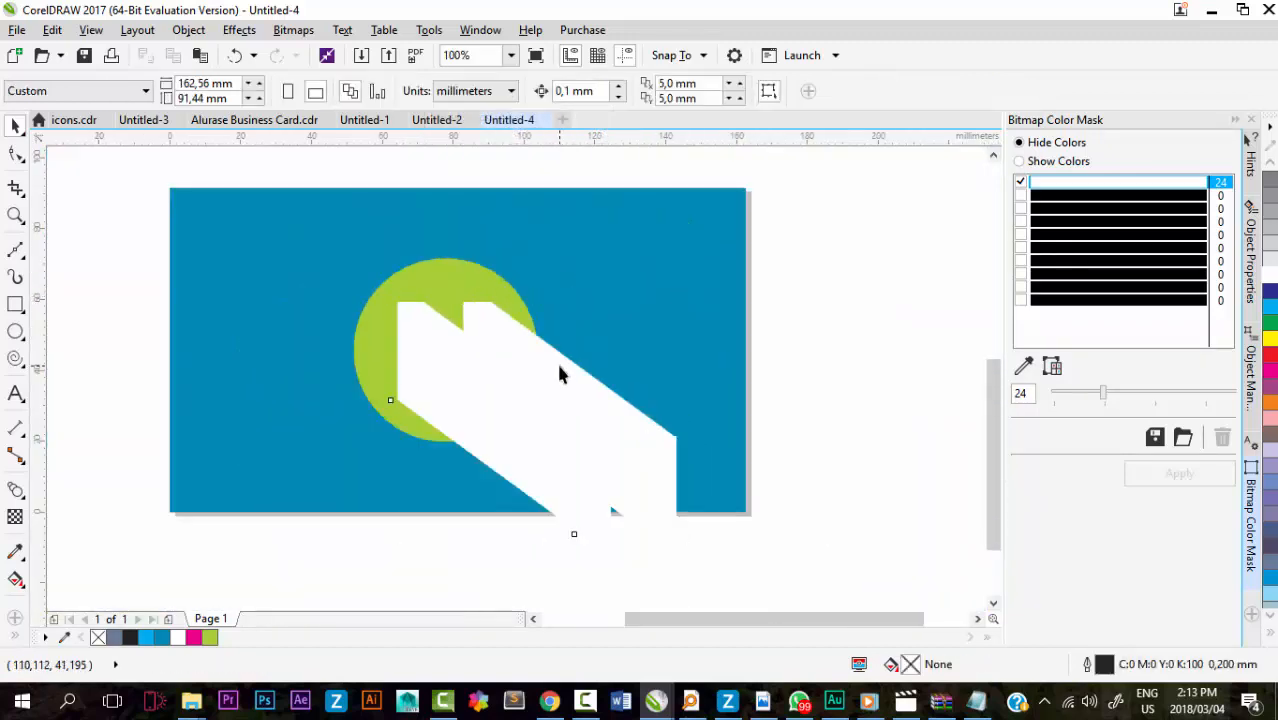
pyautogui.click(559, 365)
pyautogui.rightClick(560, 366)
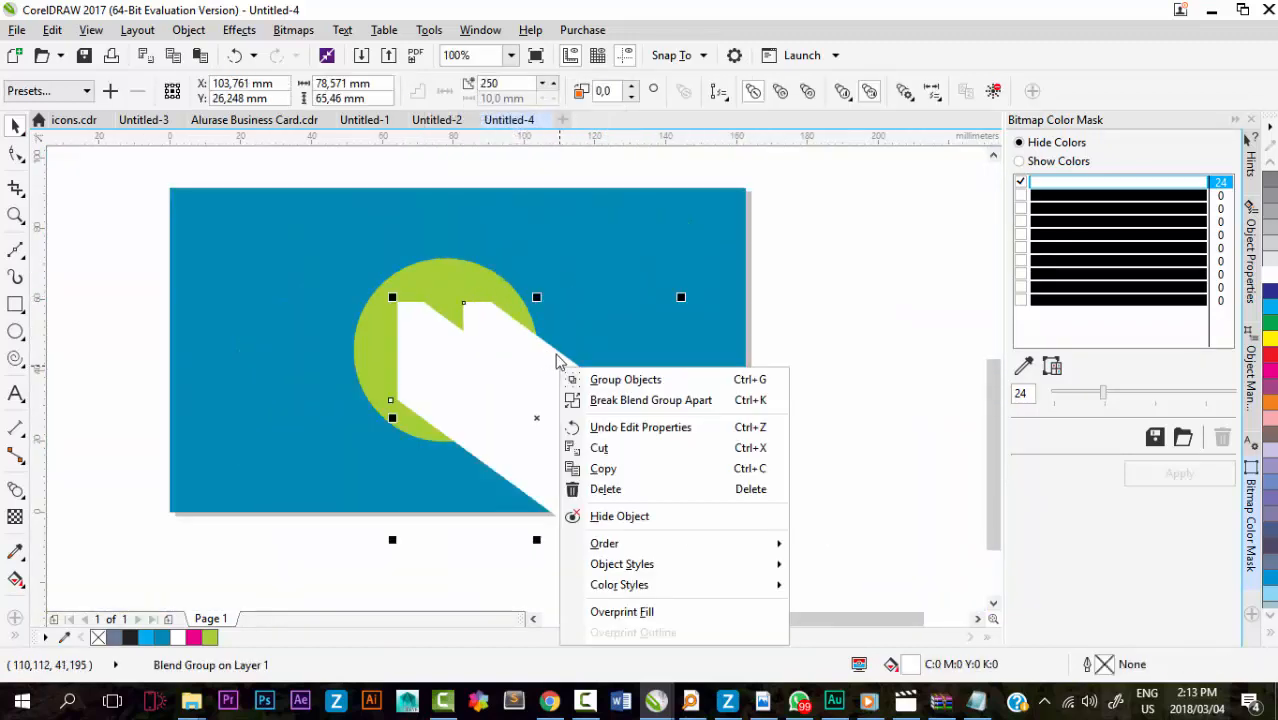
pyautogui.click(595, 400)
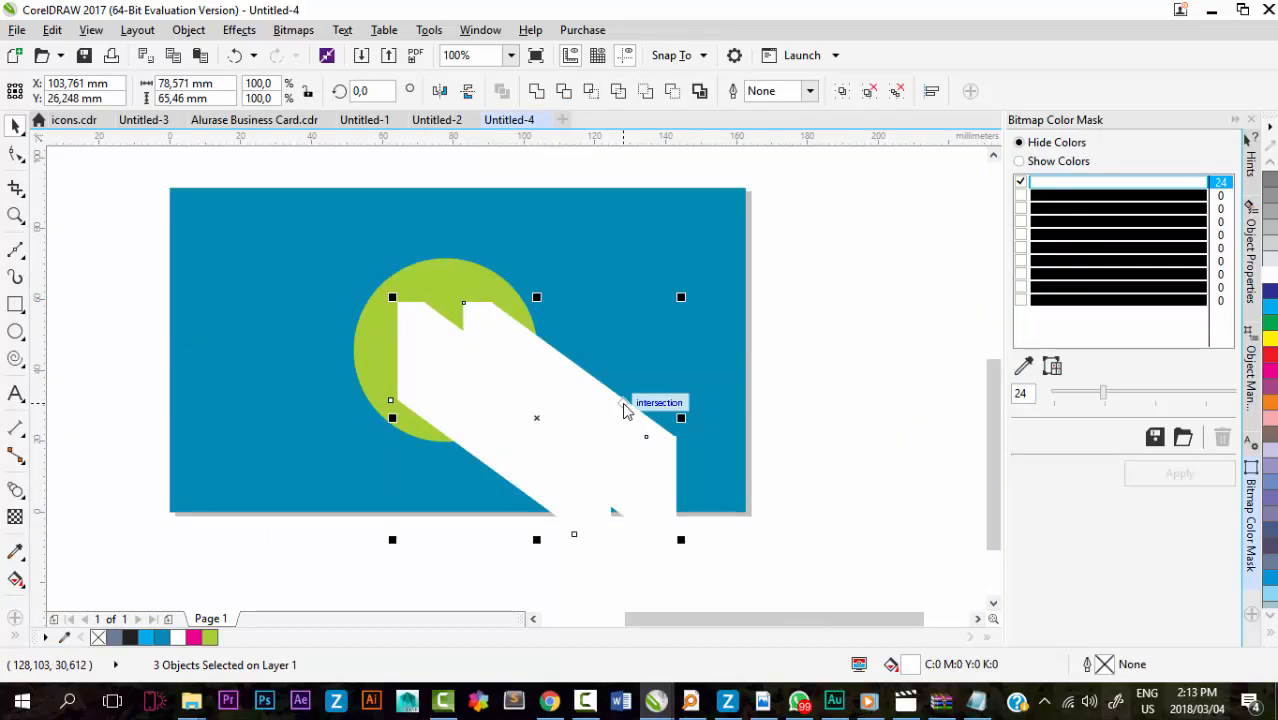
pyautogui.click(537, 91)
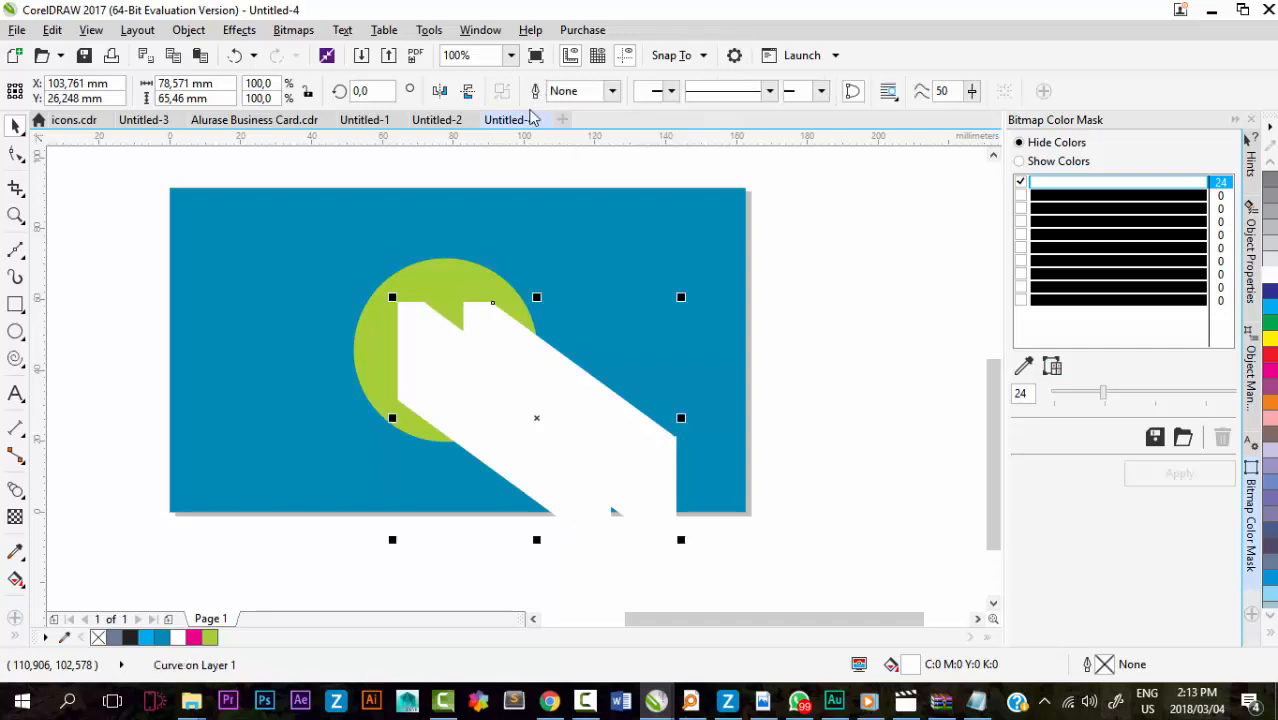
# PowerClip the welded shadow shape inside the green circle.
pyautogui.scroll(5, 510, 321)
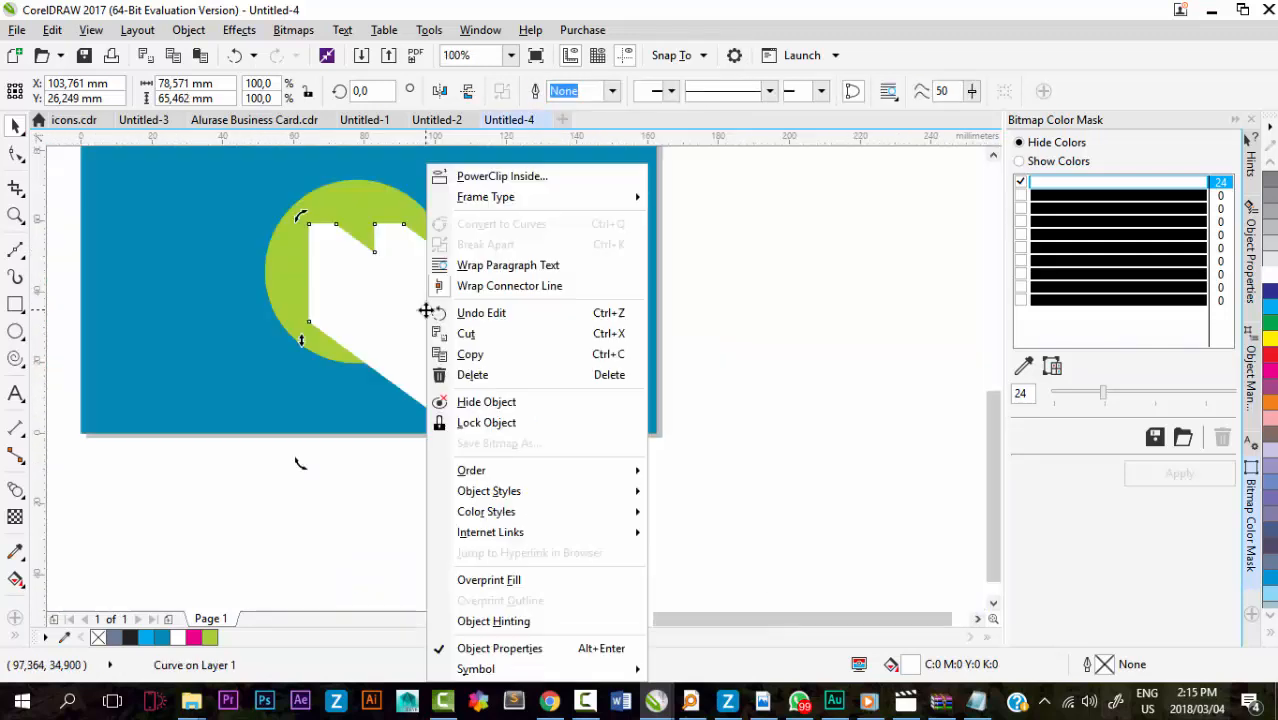
pyautogui.click(520, 176)
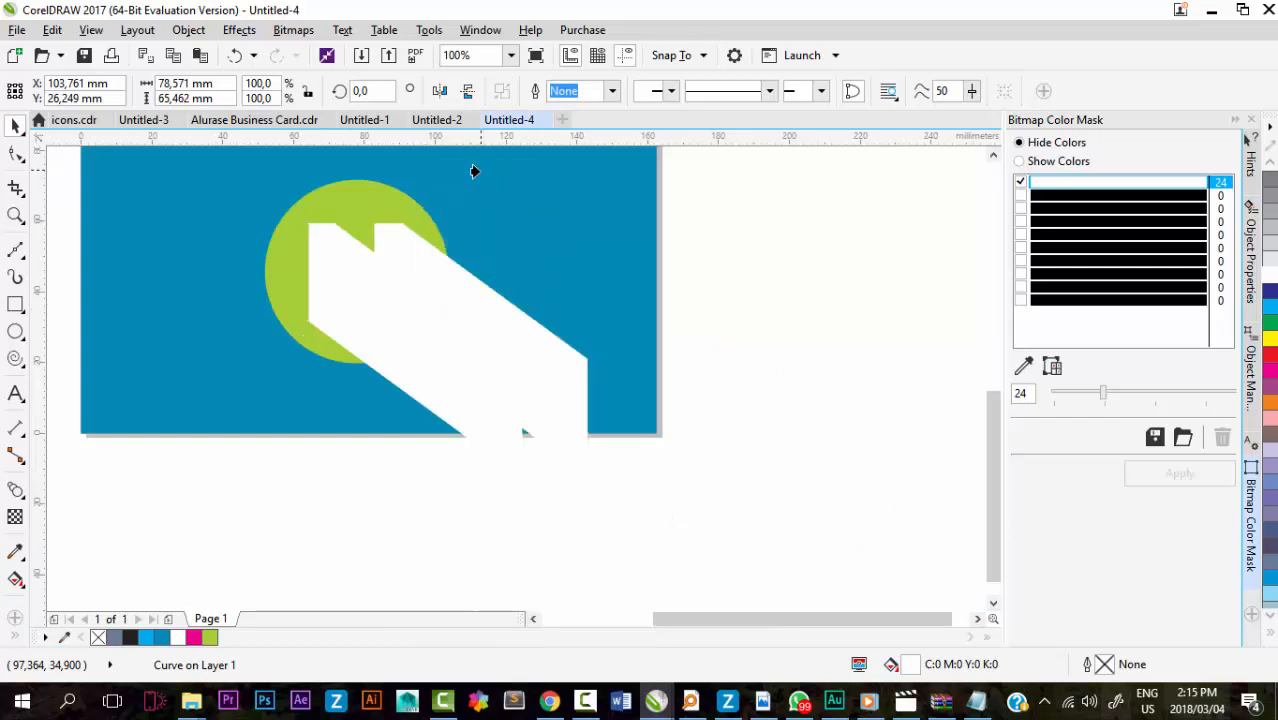
pyautogui.click(343, 189)
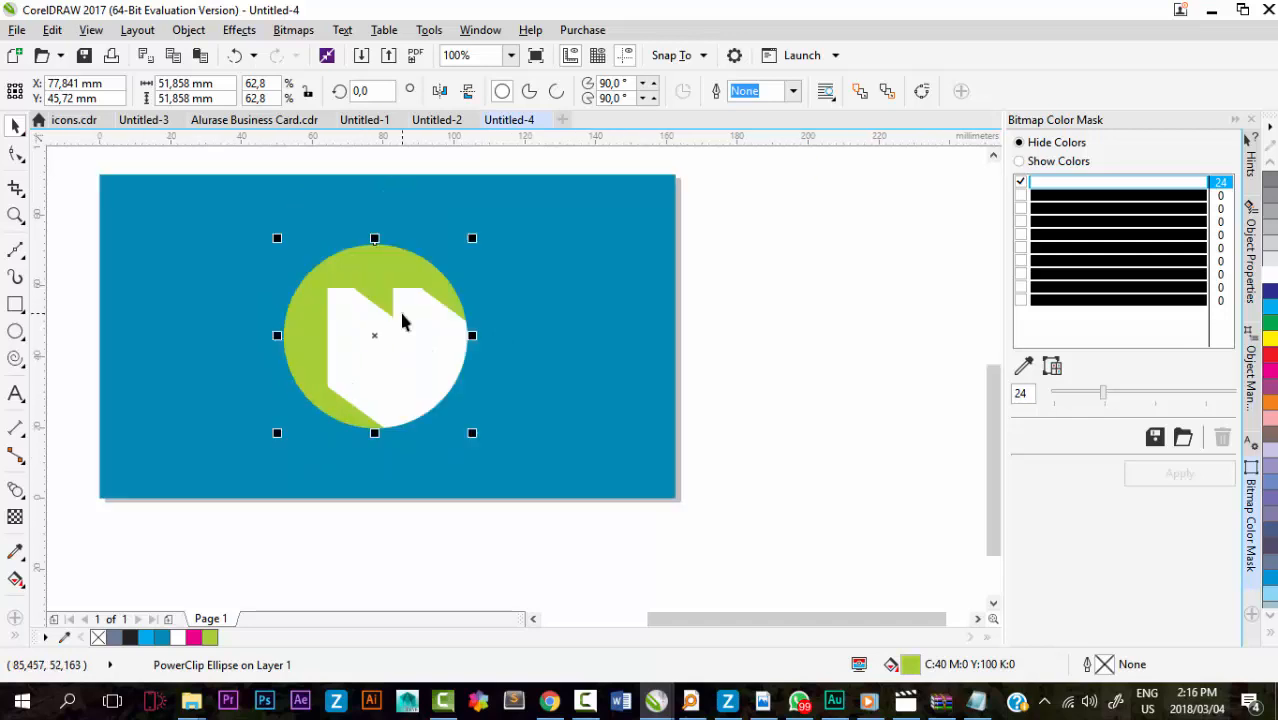
# Try filling the letter N with magenta.
pyautogui.click(402, 322)
pyautogui.click(193, 637)
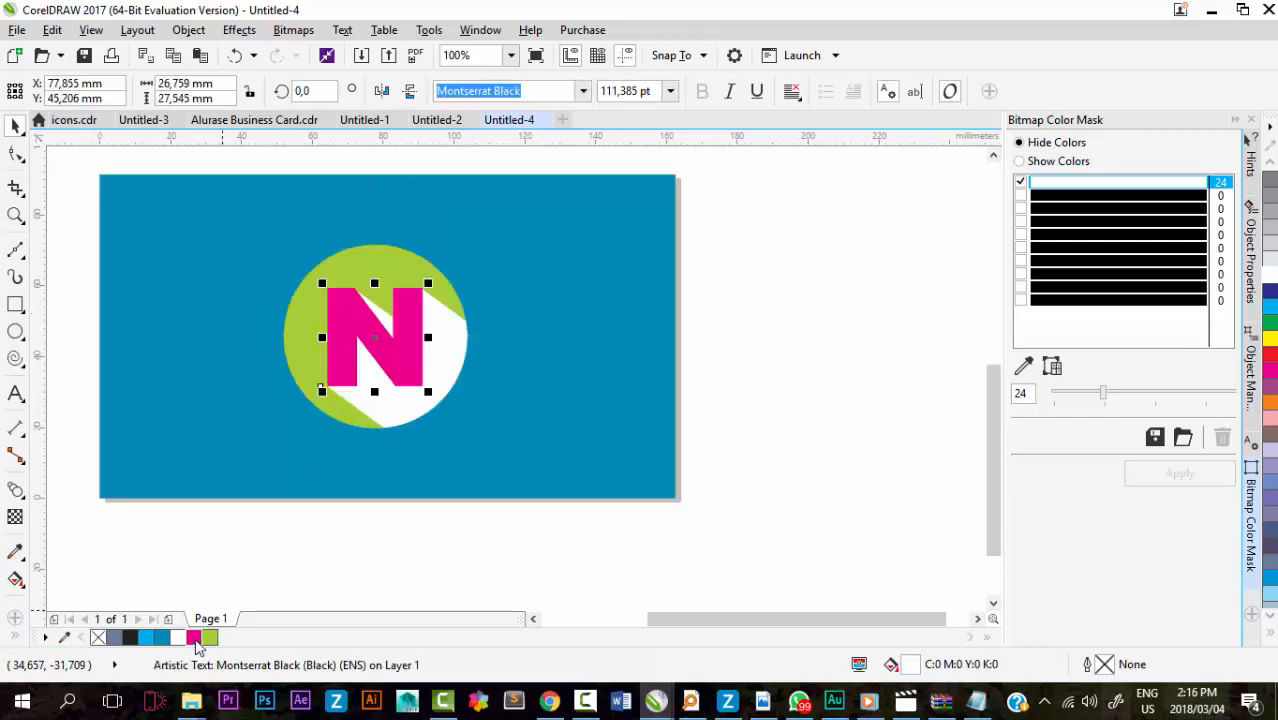
pyautogui.click(236, 56)
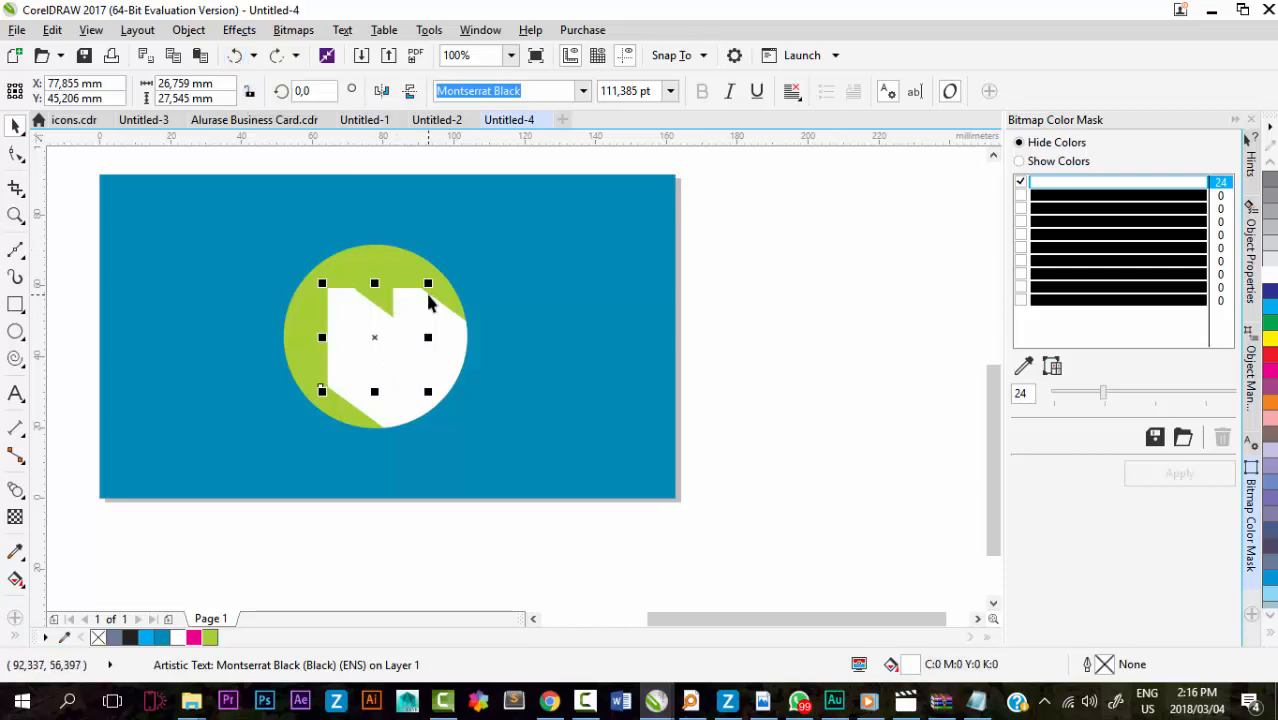
# Edit the green circle's PowerClip contents and fill the shadow shape with the circle's green.
pyautogui.click(447, 347)
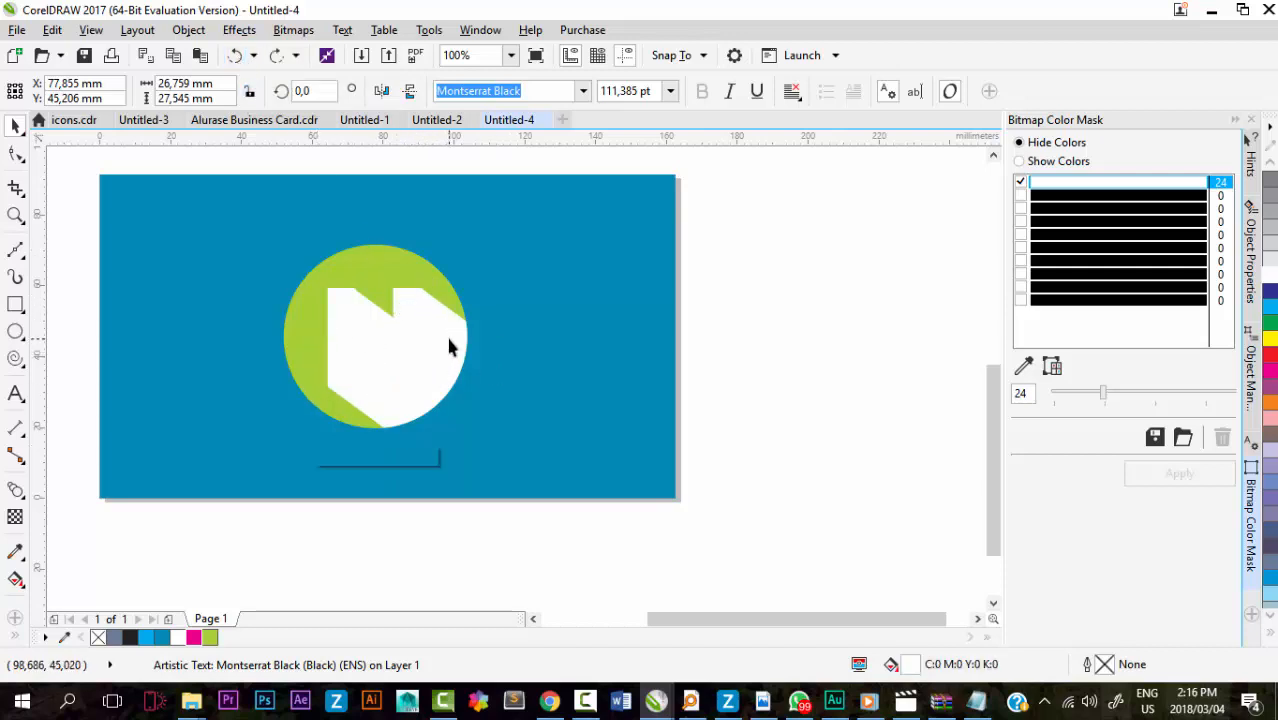
pyautogui.rightClick(449, 331)
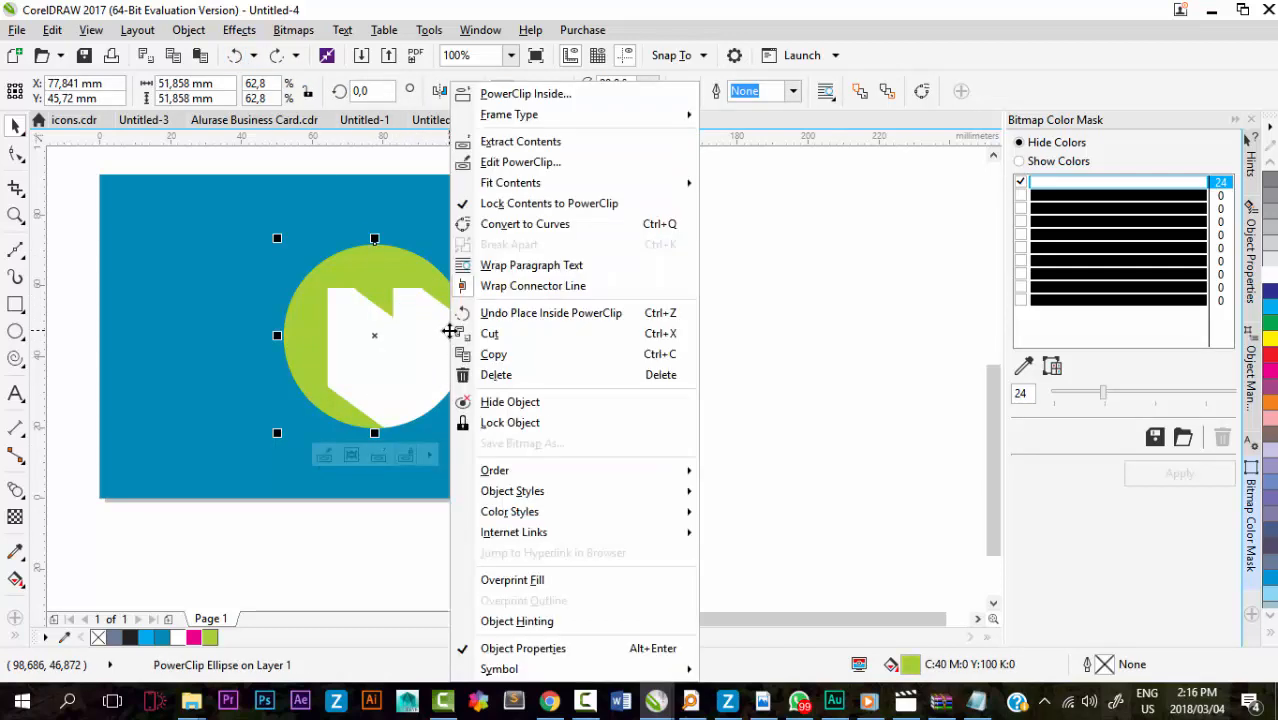
pyautogui.click(523, 162)
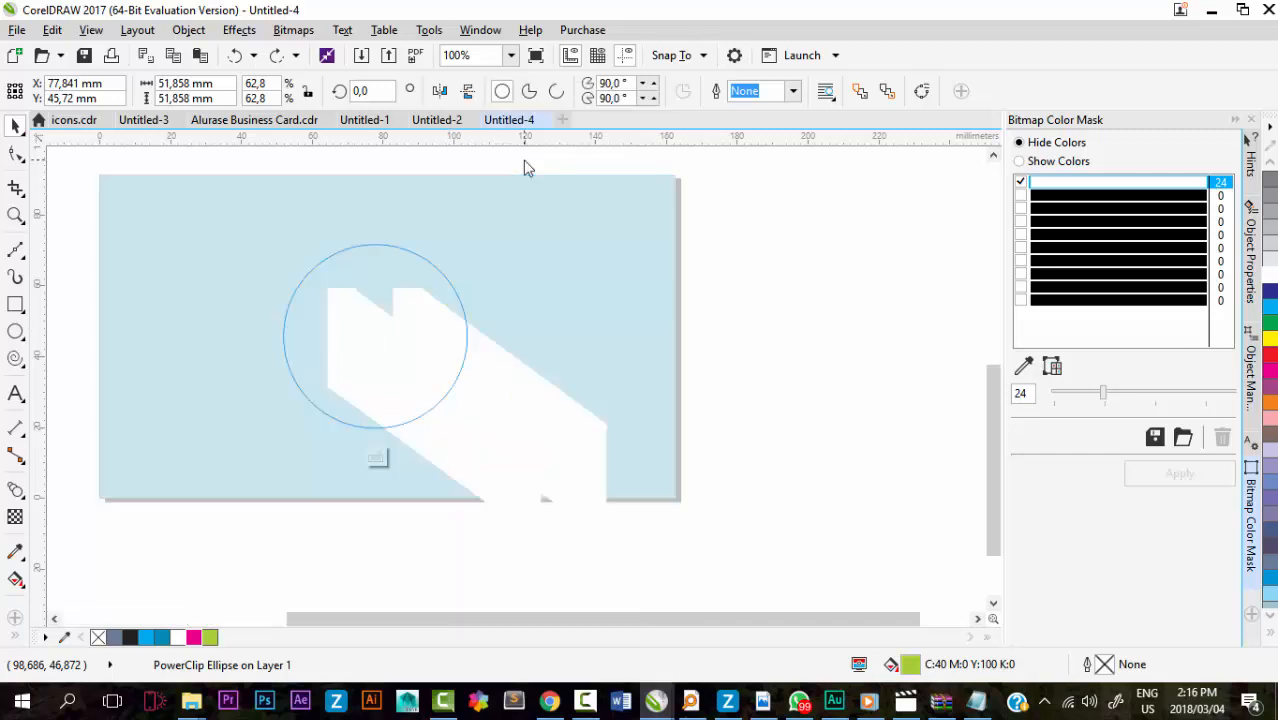
pyautogui.click(493, 368)
pyautogui.click(210, 637)
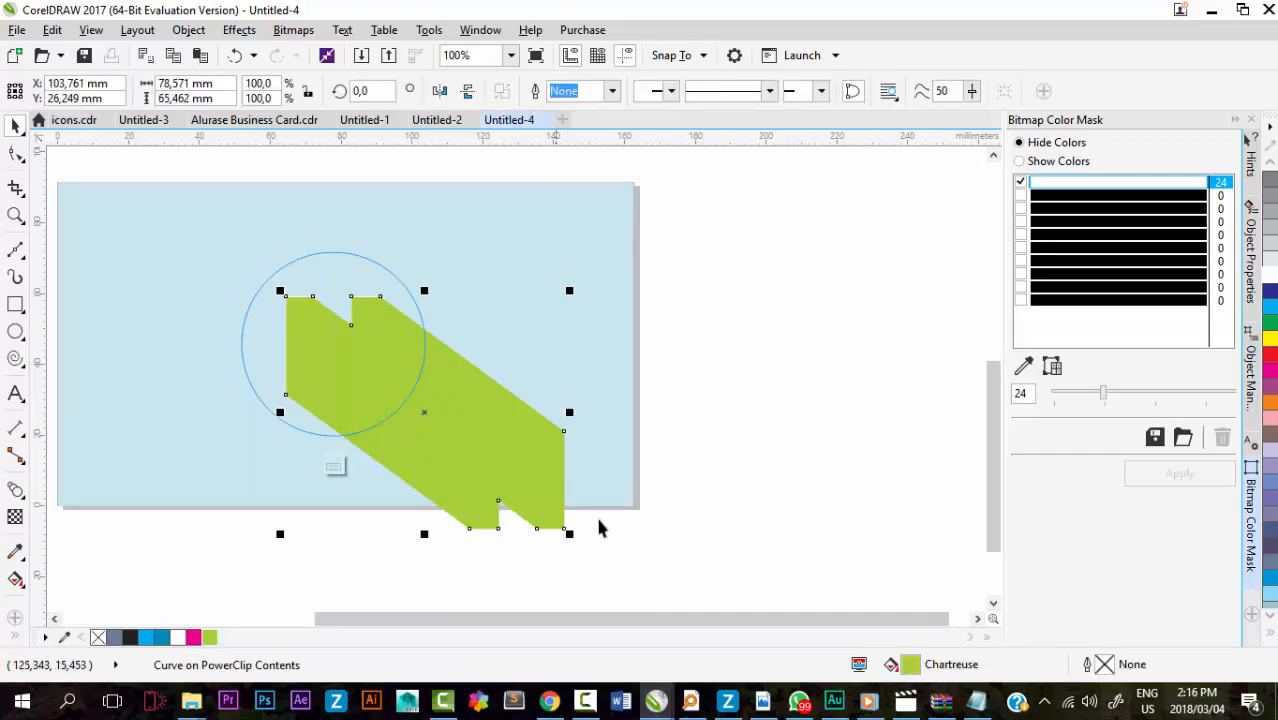
# Darken the shadow shape's fill to C 55, M 10, Y 100, K 0 and finish editing the PowerClip.
pyautogui.doubleClick(911, 665)
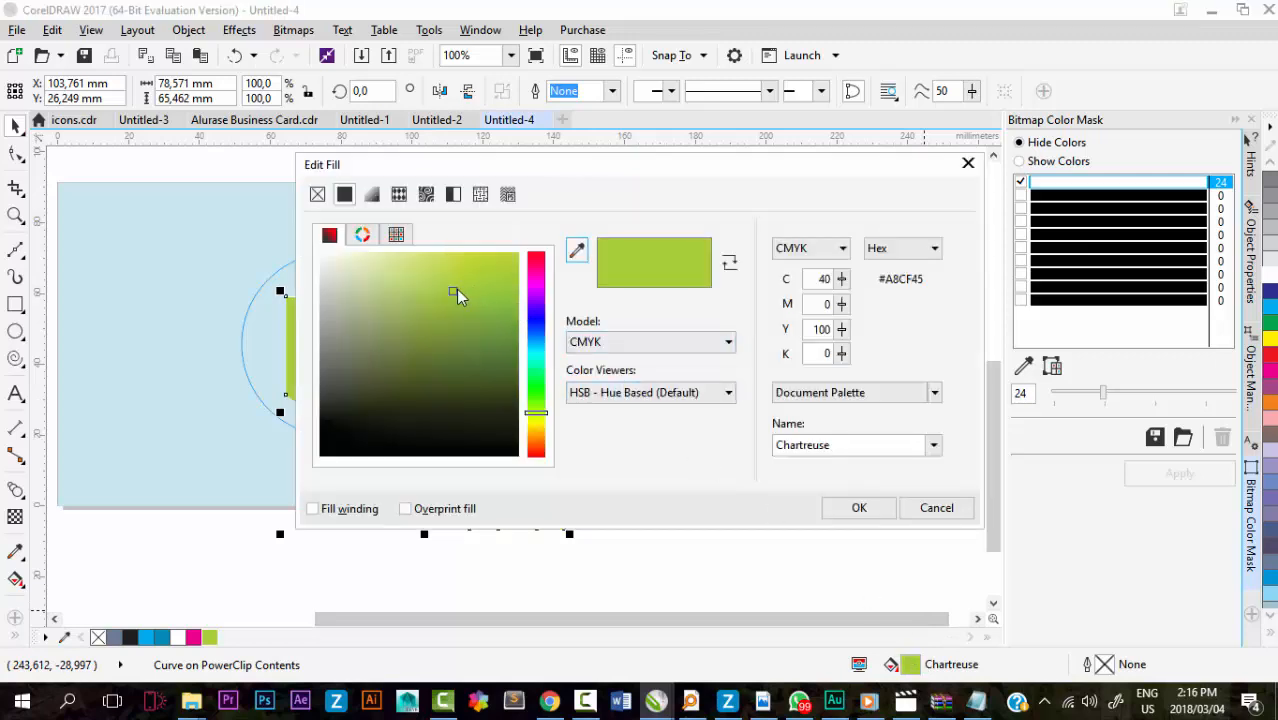
pyautogui.moveTo(455, 292); pyautogui.dragTo(484, 307)
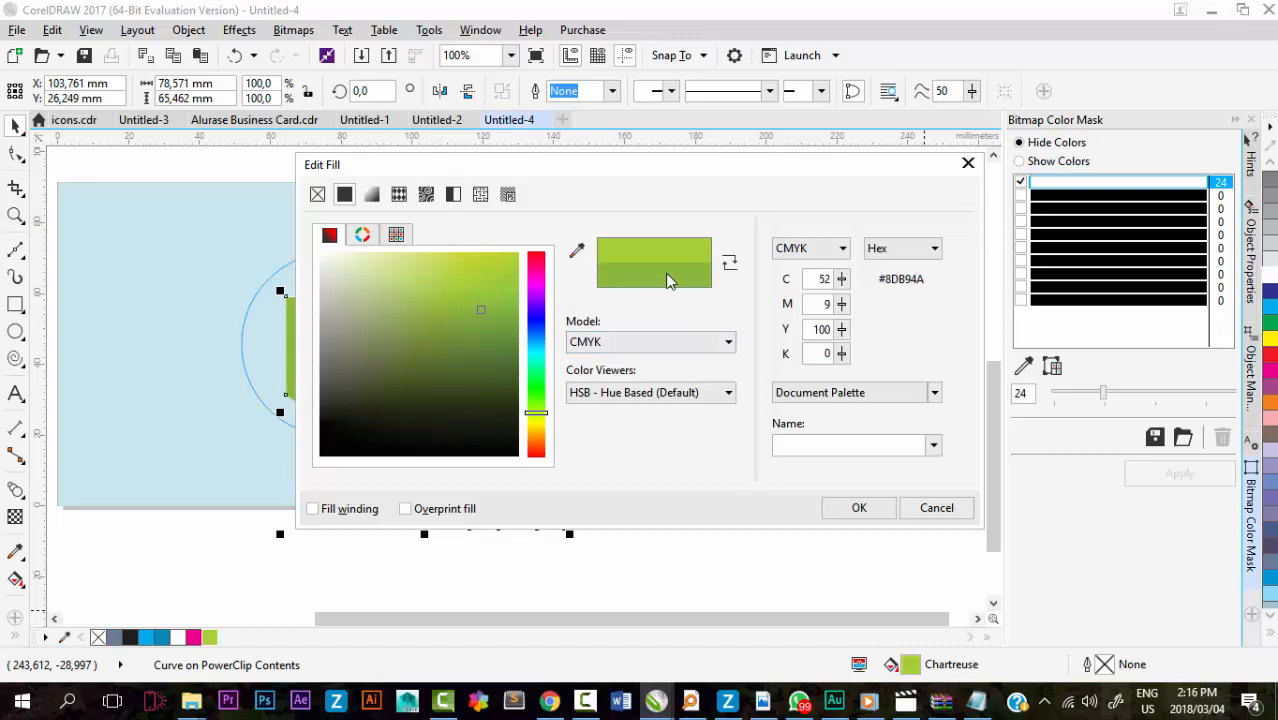
pyautogui.moveTo(488, 307); pyautogui.dragTo(489, 311)
pyautogui.click(852, 507)
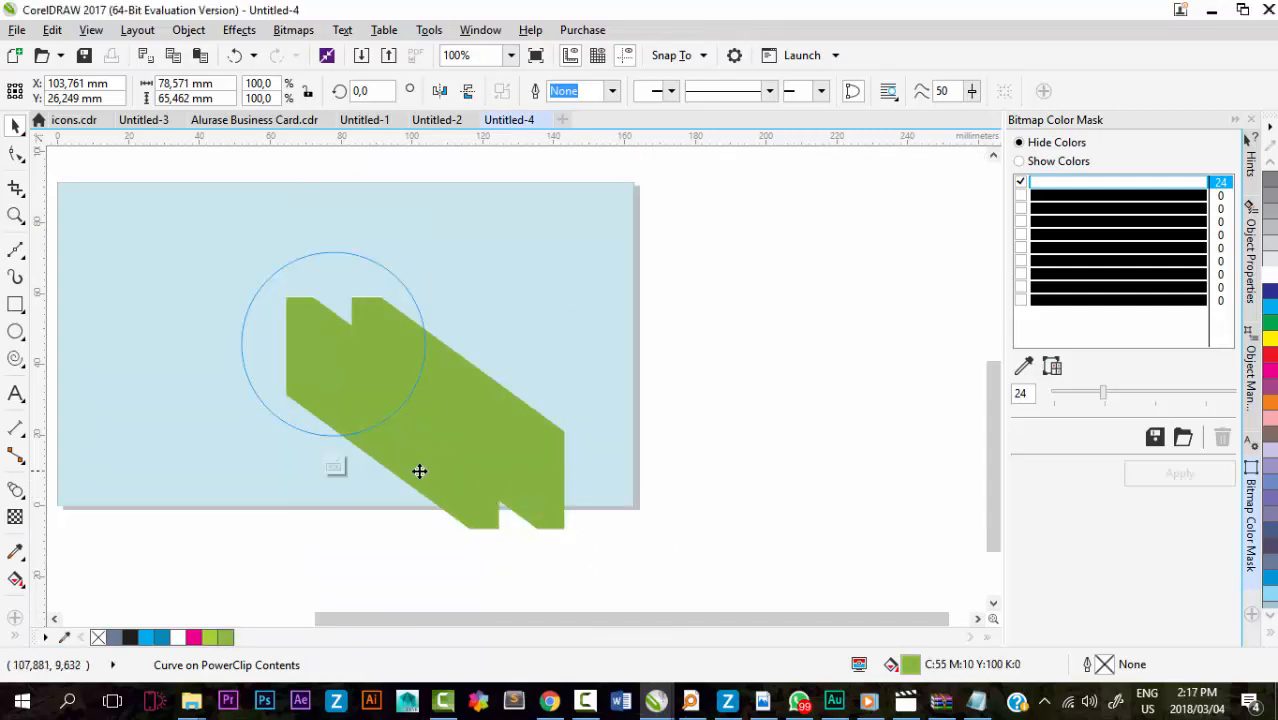
pyautogui.click(343, 461)
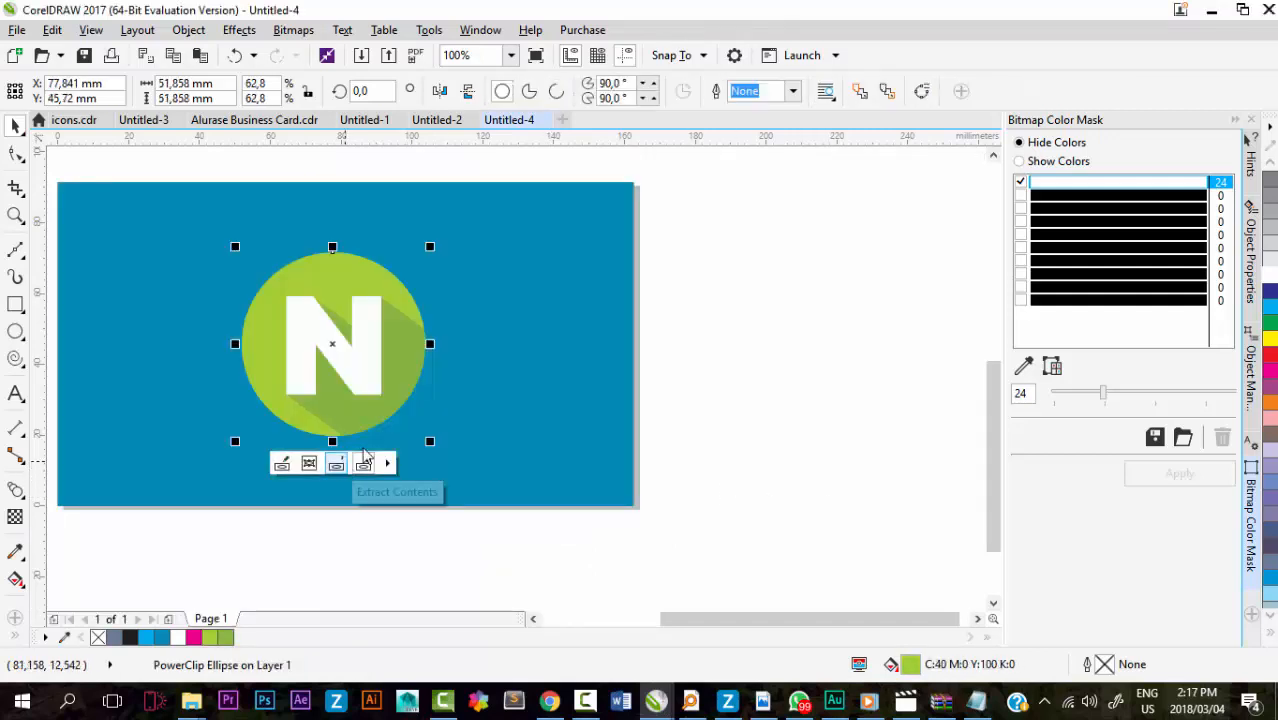
# Examine the N icon and its clipped long shadow on the blue background.
pyautogui.click(628, 335)
pyautogui.scroll(-1, 788, 394)
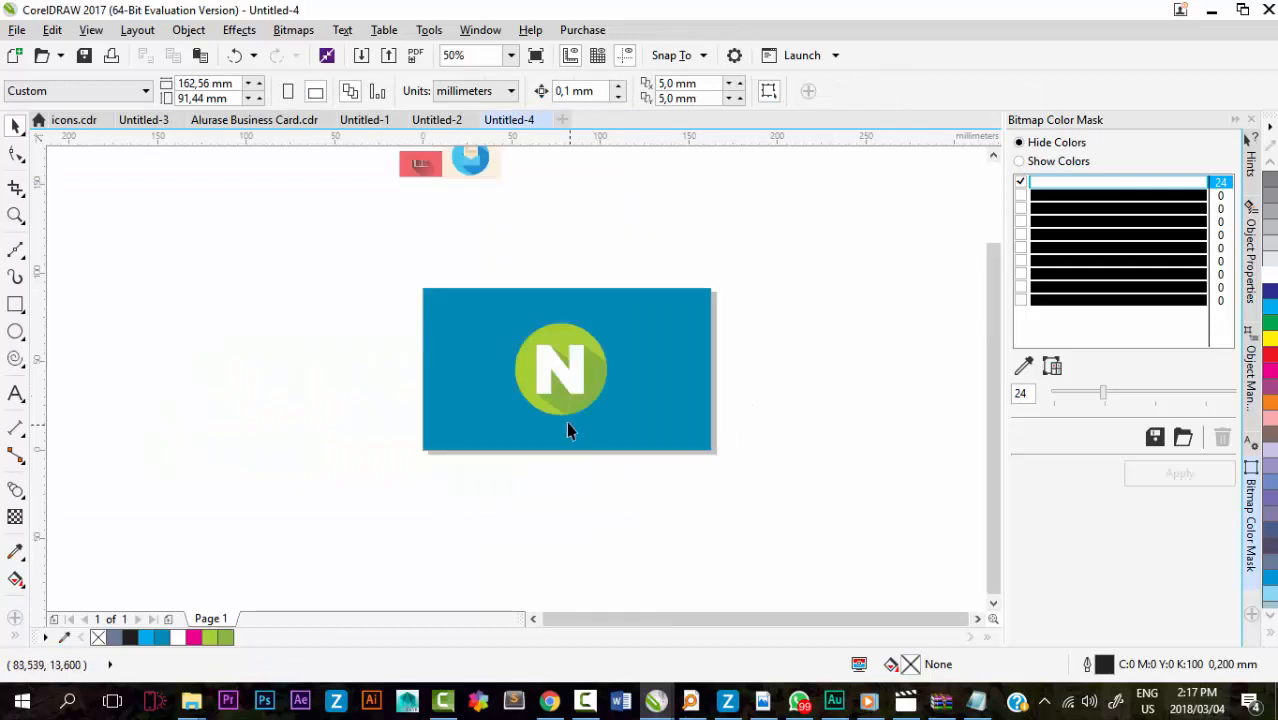
pyautogui.scroll(1, 566, 421)
pyautogui.scroll(-1, 563, 417)
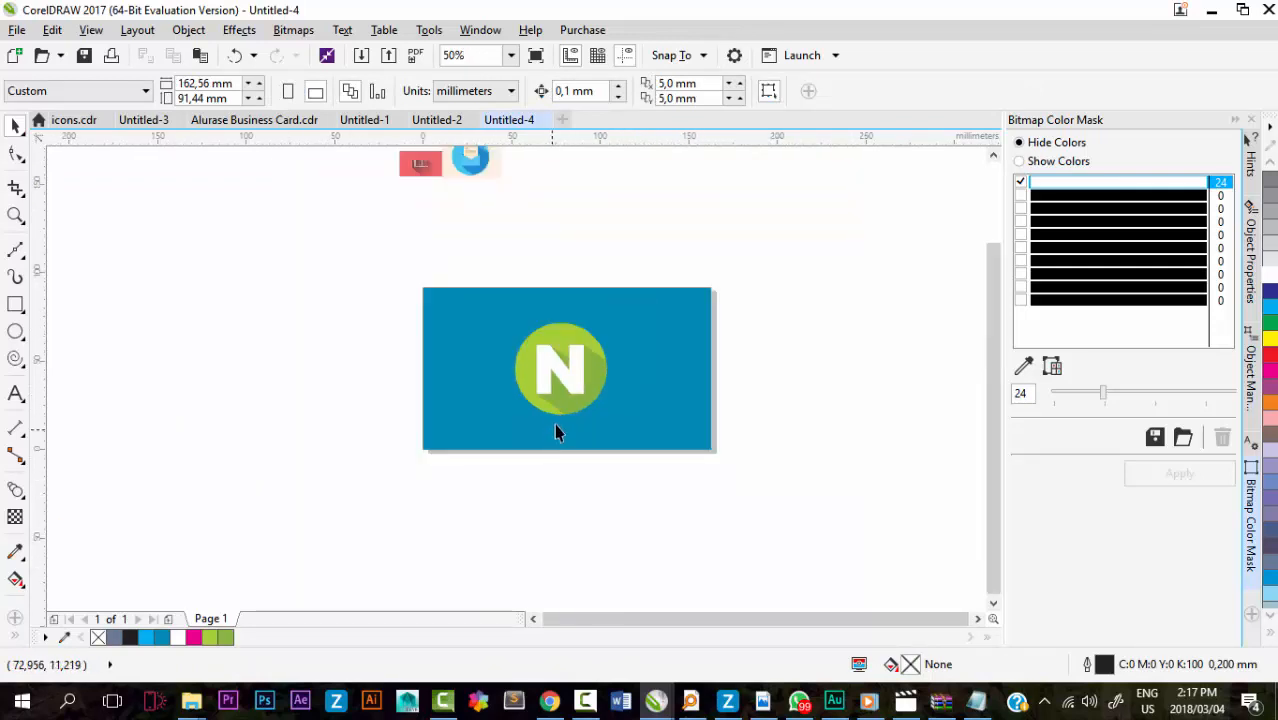
pyautogui.scroll(1, 579, 400)
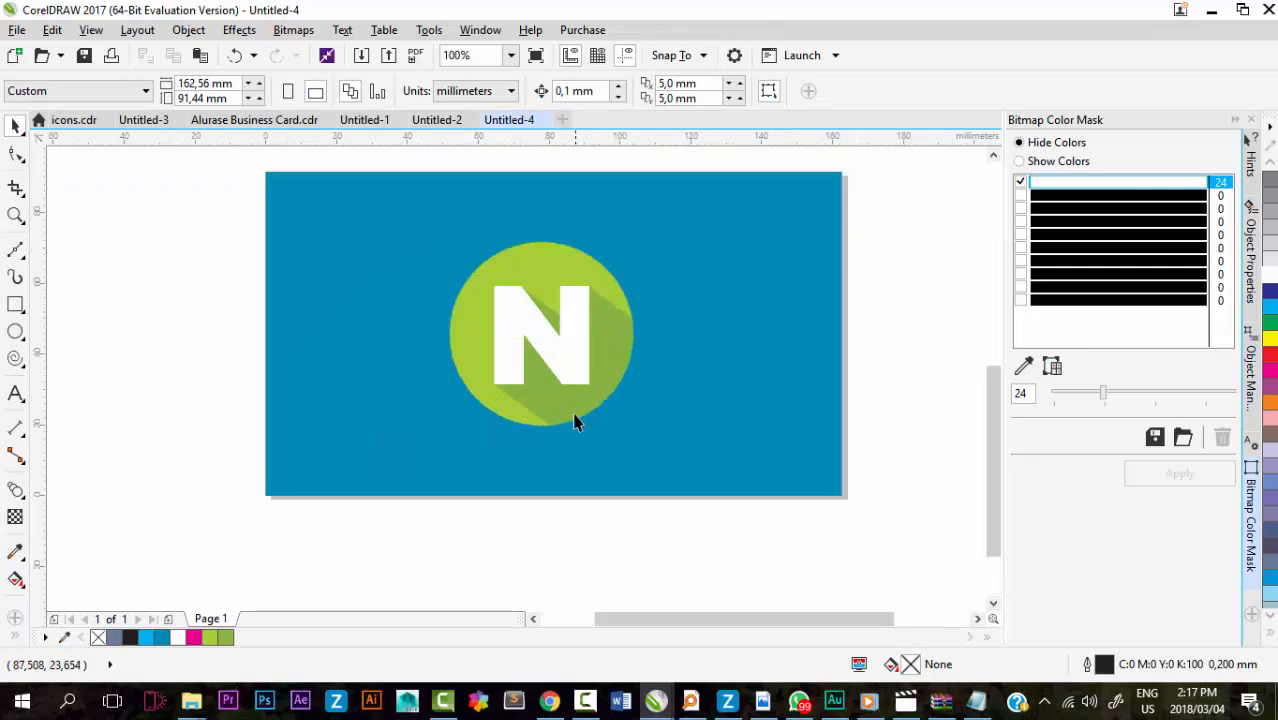
pyautogui.click(590, 263)
pyautogui.scroll(-1, 415, 388)
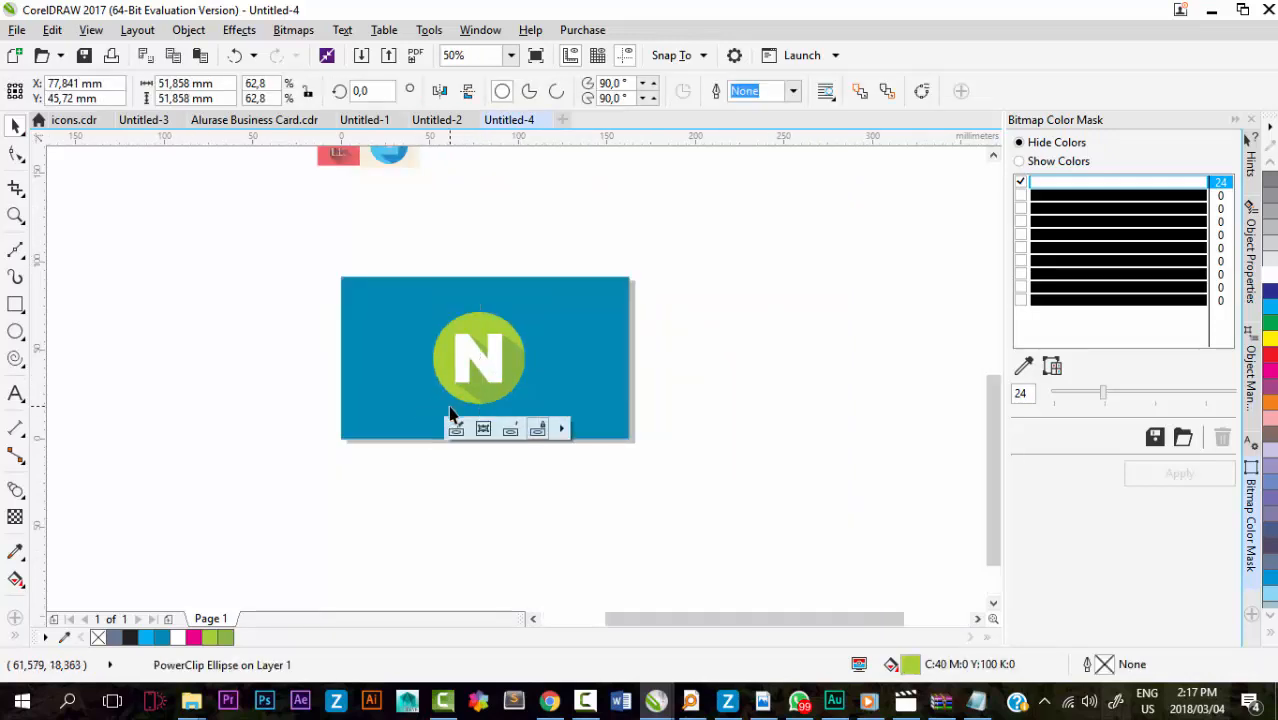
# Draw a rectangle starting from the top of the green circle and convert it to curves.
pyautogui.scroll(1, 448, 412)
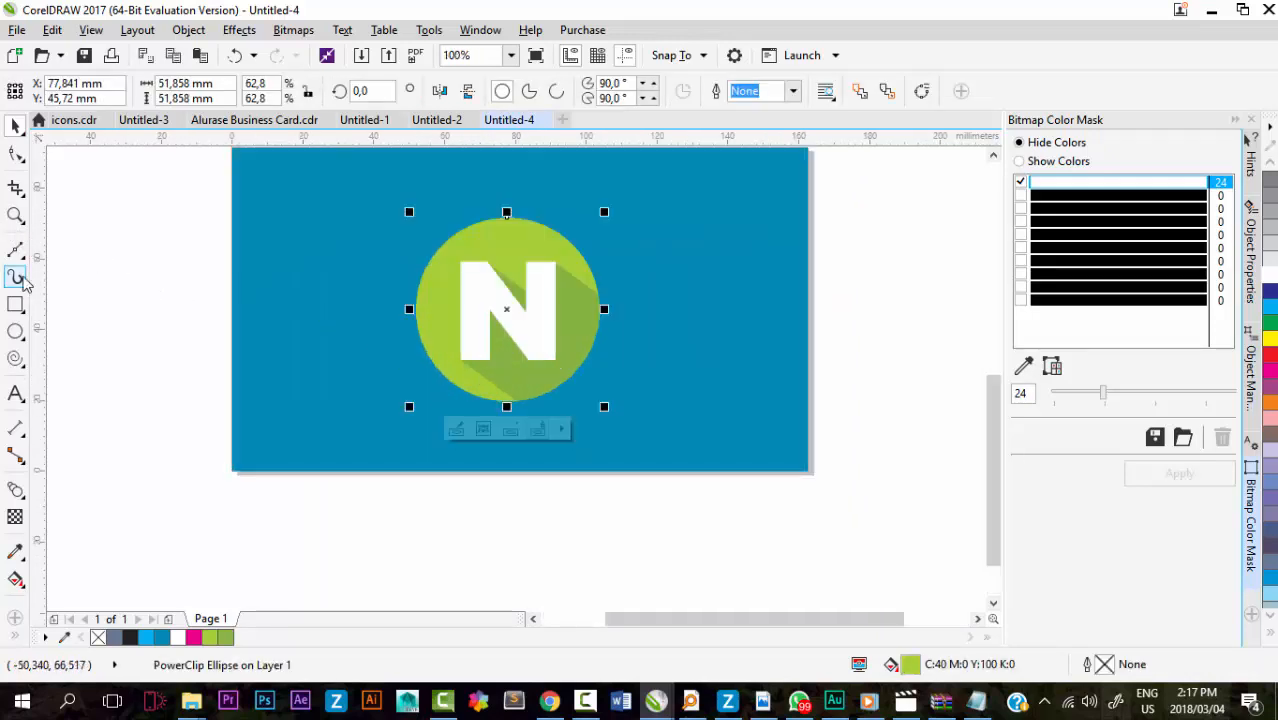
pyautogui.click(15, 249)
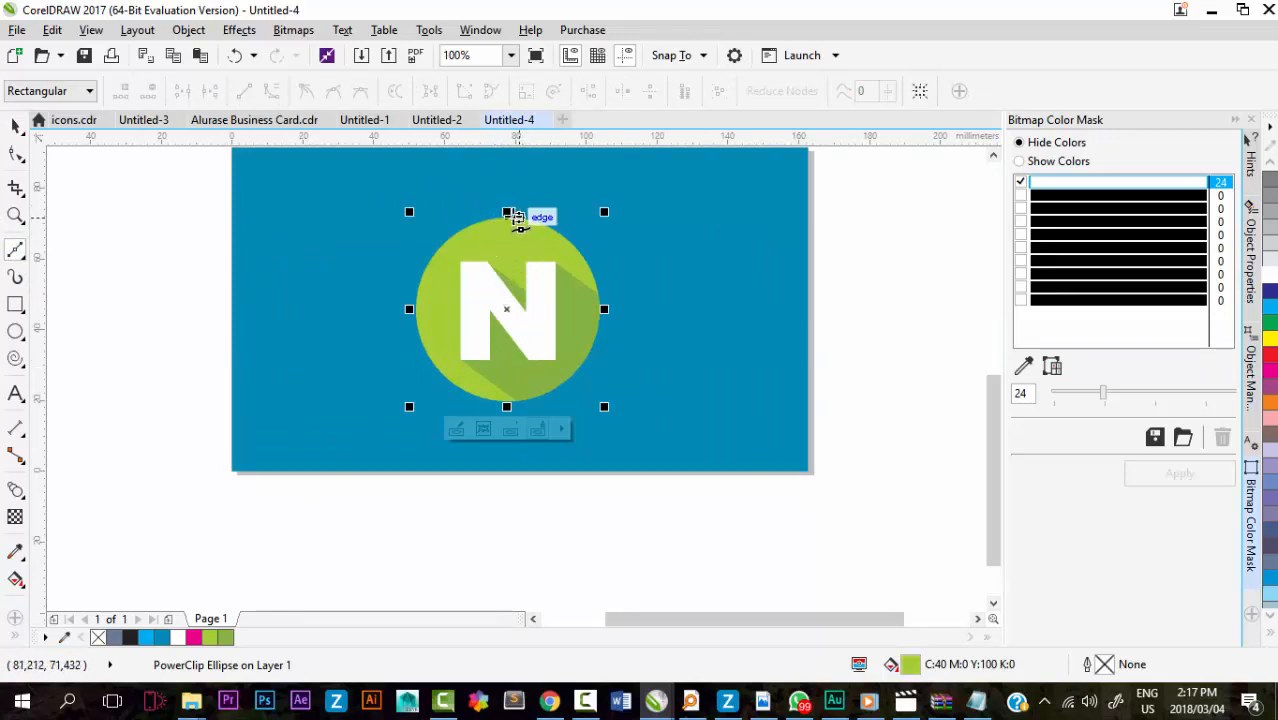
pyautogui.click(15, 304)
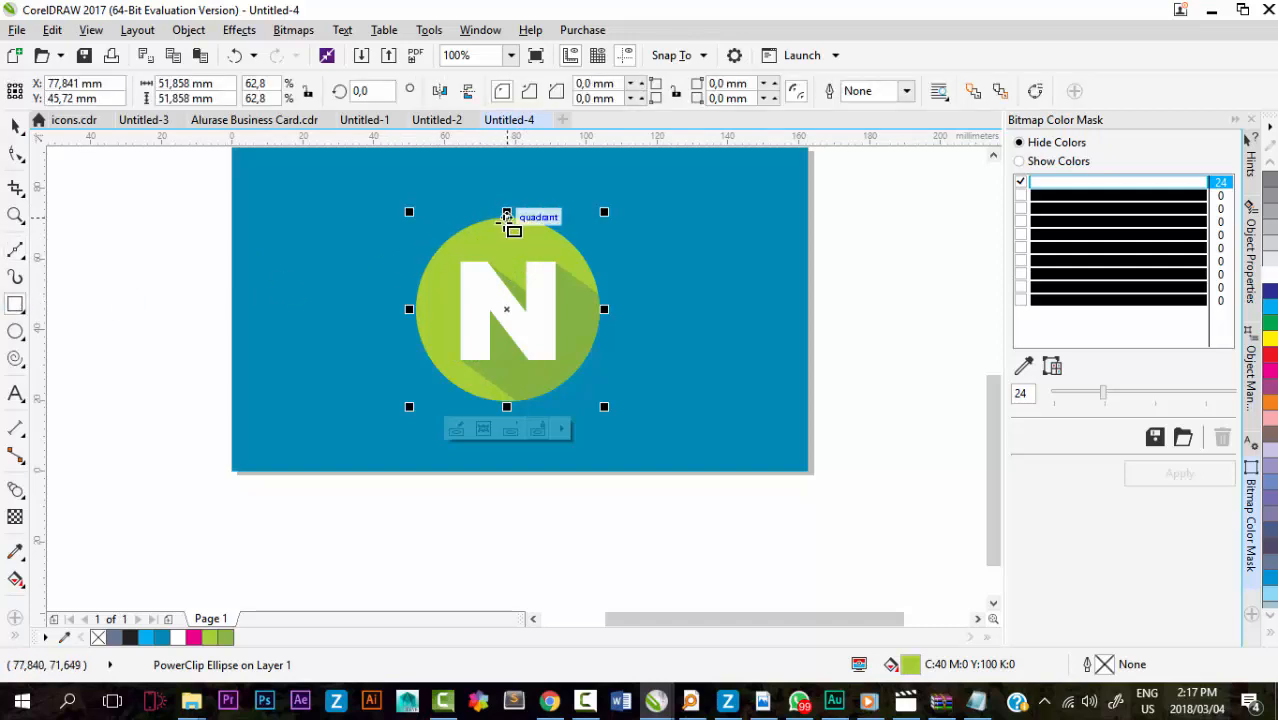
pyautogui.moveTo(507, 218); pyautogui.dragTo(432, 379)
pyautogui.press('F10')
pyautogui.rightClick(718, 230)
pyautogui.click(760, 222)
# Reshape the converted rectangle into a slanted long-shadow outline running from the circle past the page's lower-right corner.
pyautogui.scroll(2, 807, 519)
pyautogui.scroll(-2, 432, 379)
pyautogui.moveTo(466, 215); pyautogui.dragTo(476, 218)
pyautogui.moveTo(735, 228); pyautogui.dragTo(838, 384)
pyautogui.moveTo(759, 499); pyautogui.dragTo(772, 600)
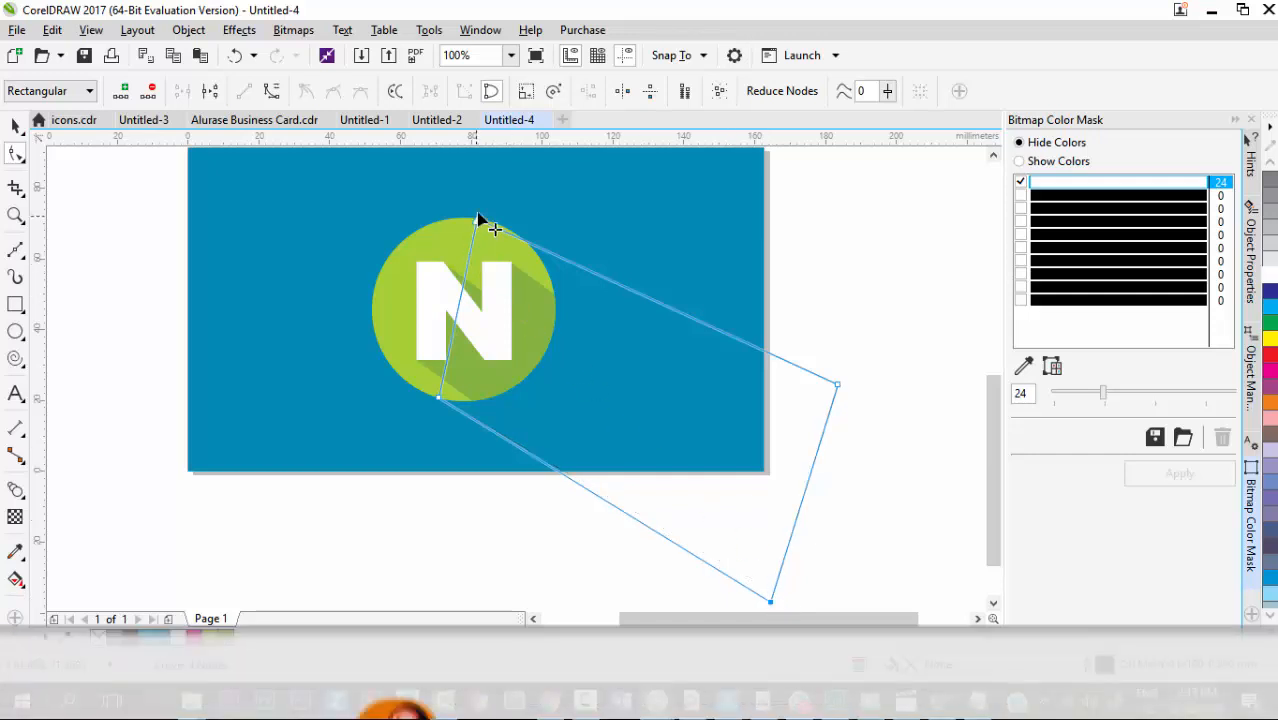
# Snap the shadow outline's two near corner nodes to the circle's upper-right and lower-left edges.
pyautogui.scroll(2, 485, 225)
pyautogui.moveTo(478, 229); pyautogui.dragTo(522, 243)
pyautogui.scroll(-3, 505, 332)
pyautogui.scroll(2, 489, 356)
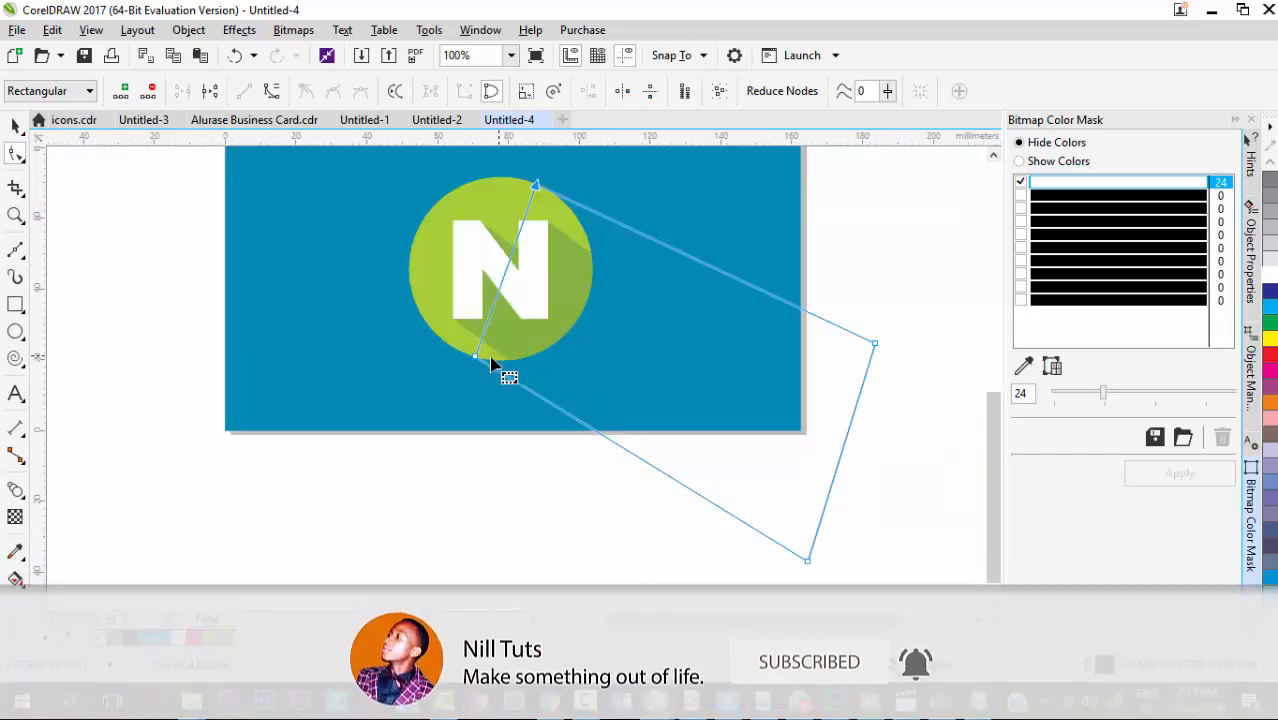
pyautogui.scroll(1, 464, 368)
pyautogui.moveTo(486, 356); pyautogui.dragTo(464, 349)
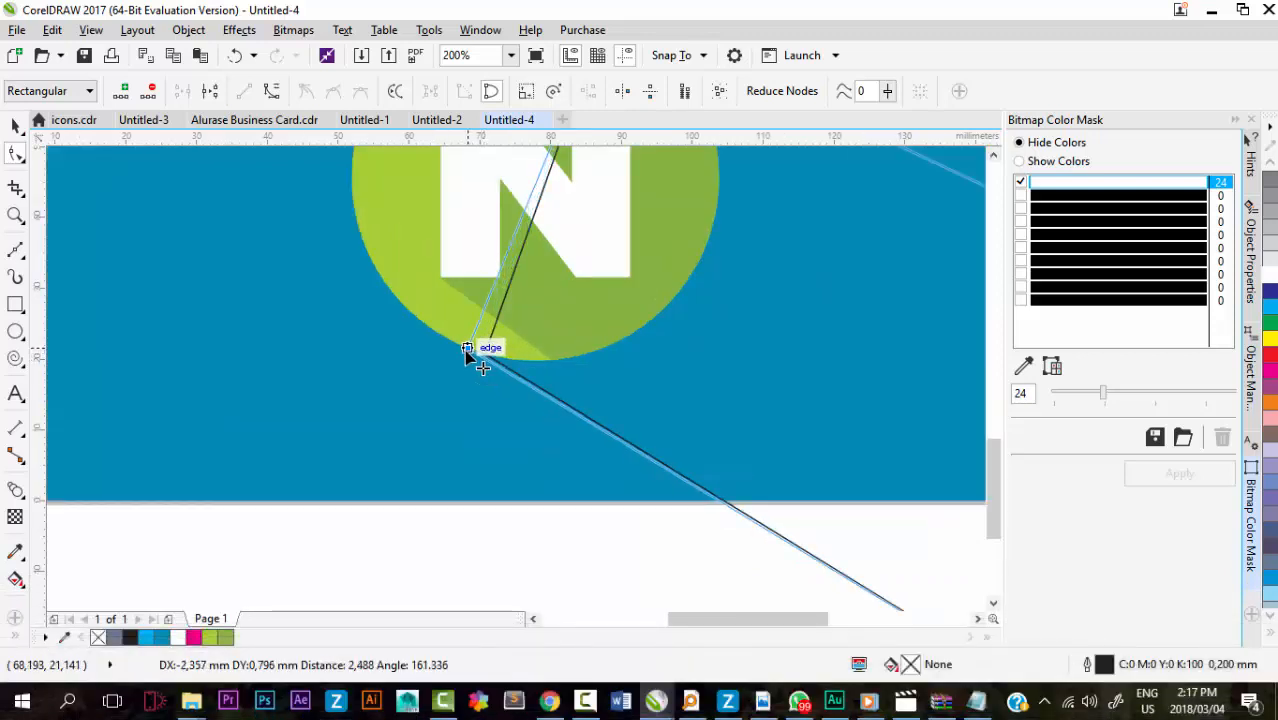
pyautogui.scroll(-1, 464, 349)
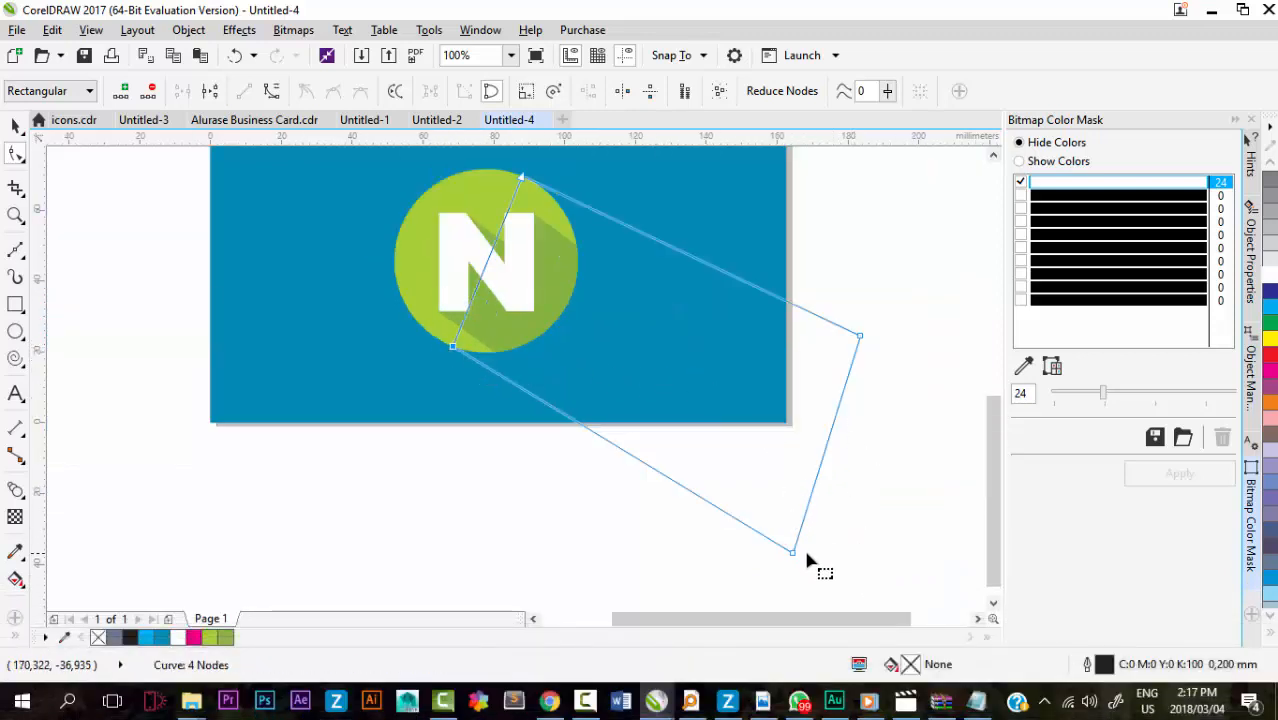
# Adjust the shadow outline's two far corner nodes so its long sides run parallel, making it about 114 × 95 mm overall.
pyautogui.moveTo(798, 568); pyautogui.dragTo(788, 537)
pyautogui.moveTo(786, 517); pyautogui.dragTo(786, 515)
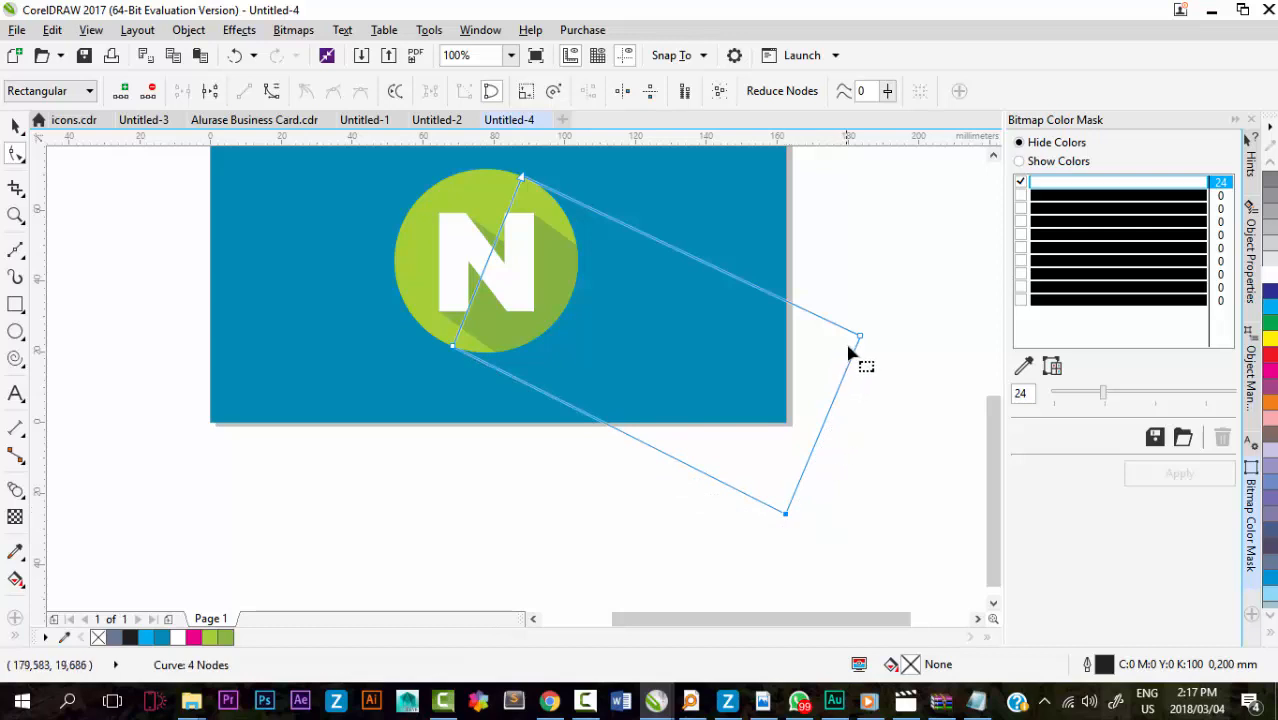
pyautogui.moveTo(860, 336); pyautogui.dragTo(856, 342)
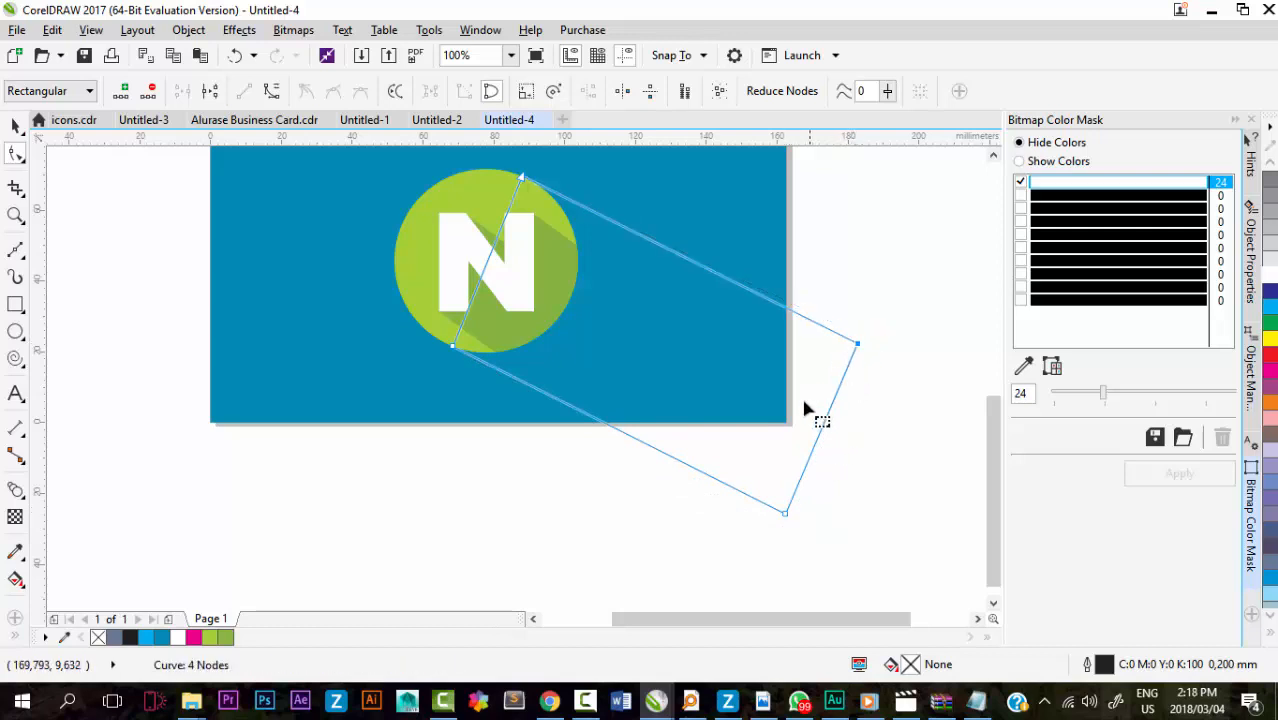
pyautogui.scroll(-2, 813, 414)
# Fill the shadow outline with the background blue (C84 M33 Y17 K0) and remove its outline.
pyautogui.click(15, 122)
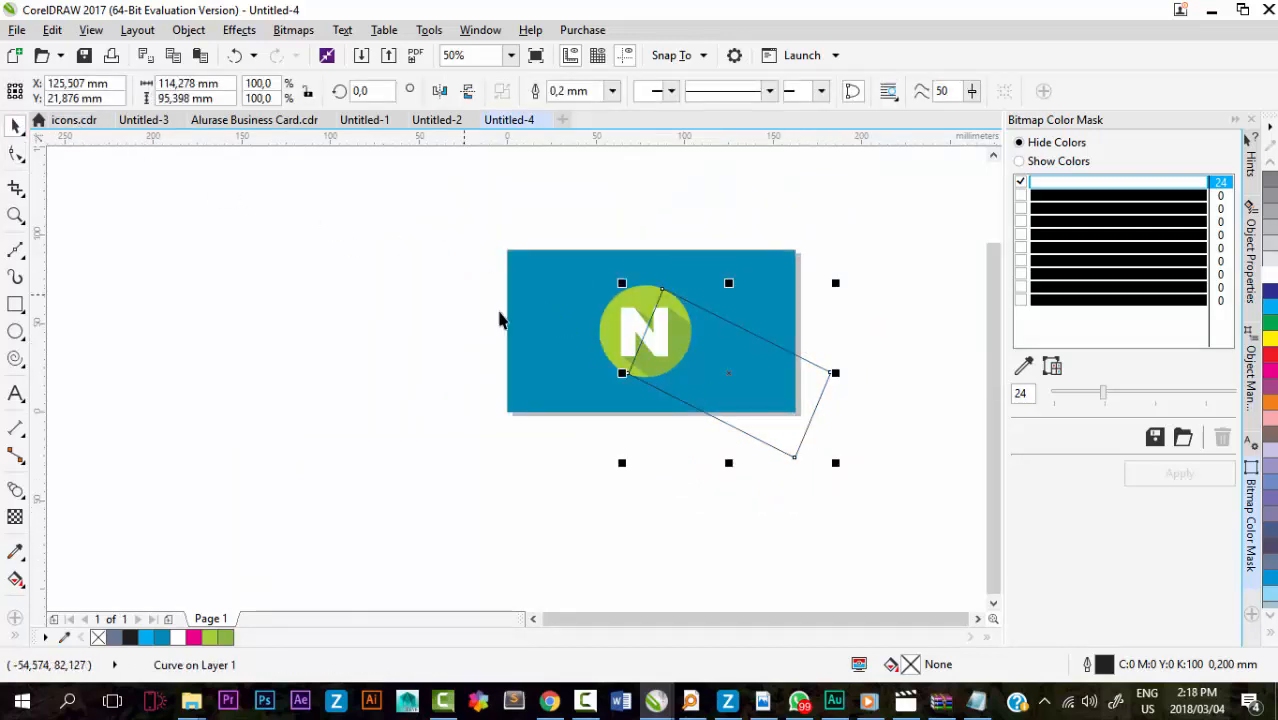
pyautogui.scroll(2, 746, 390)
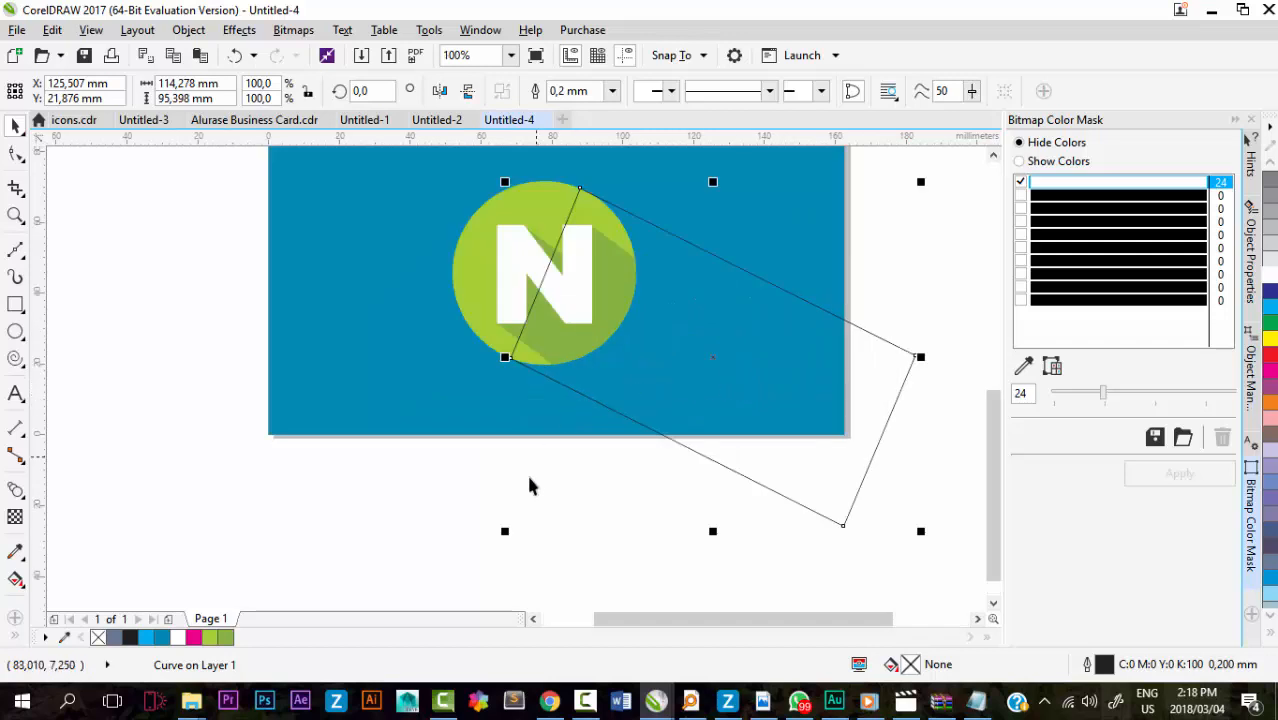
pyautogui.click(161, 639)
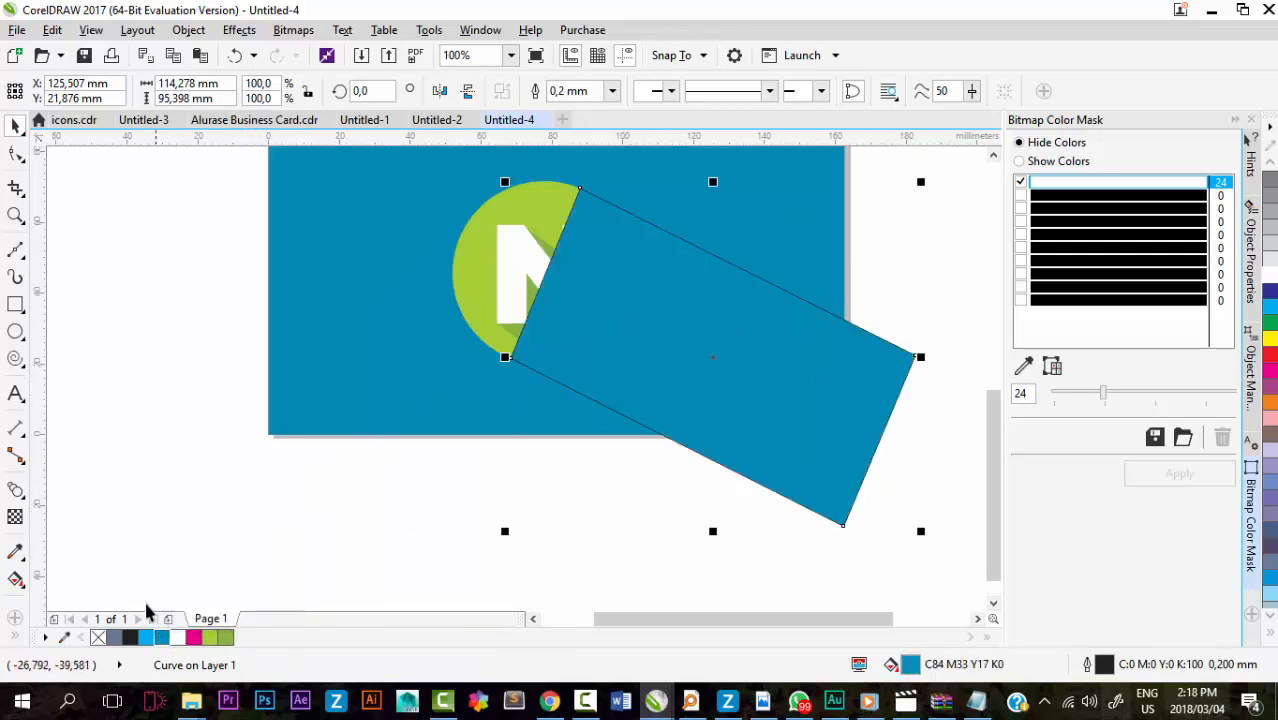
pyautogui.rightClick(97, 640)
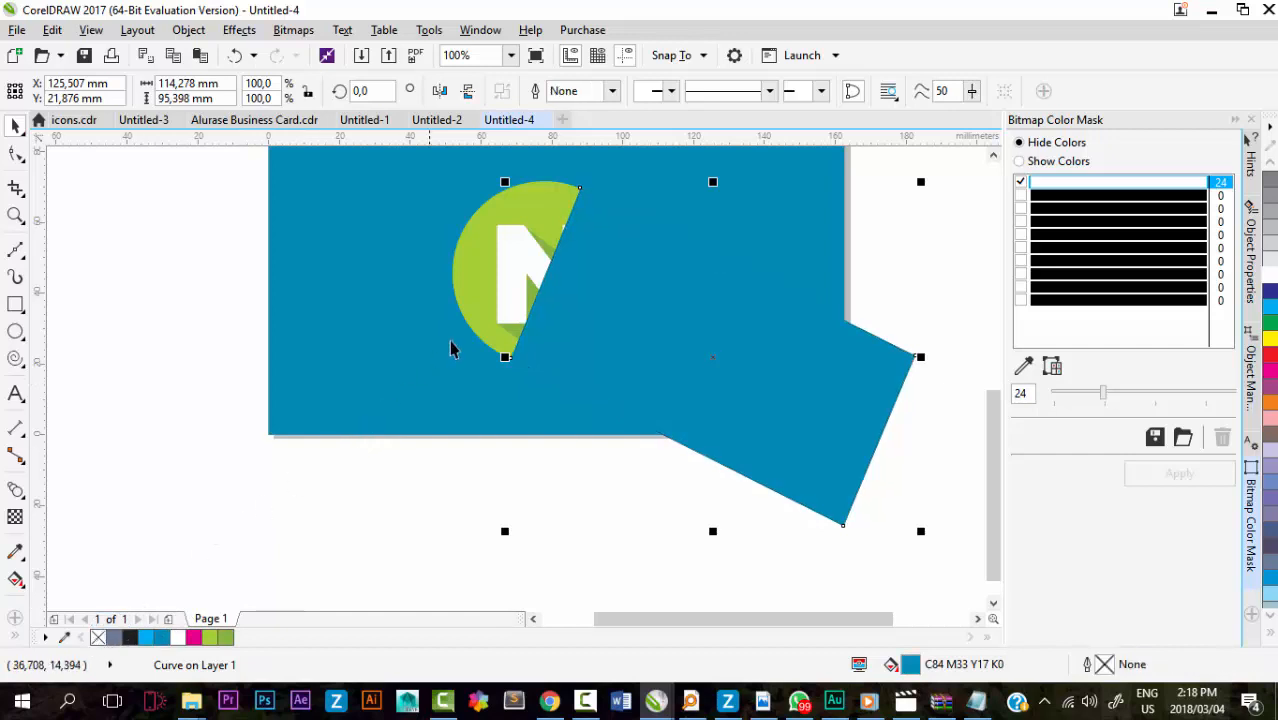
# Try sending the blue shadow shape to the back of the layer.
pyautogui.rightClick(569, 255)
pyautogui.moveTo(659, 472)
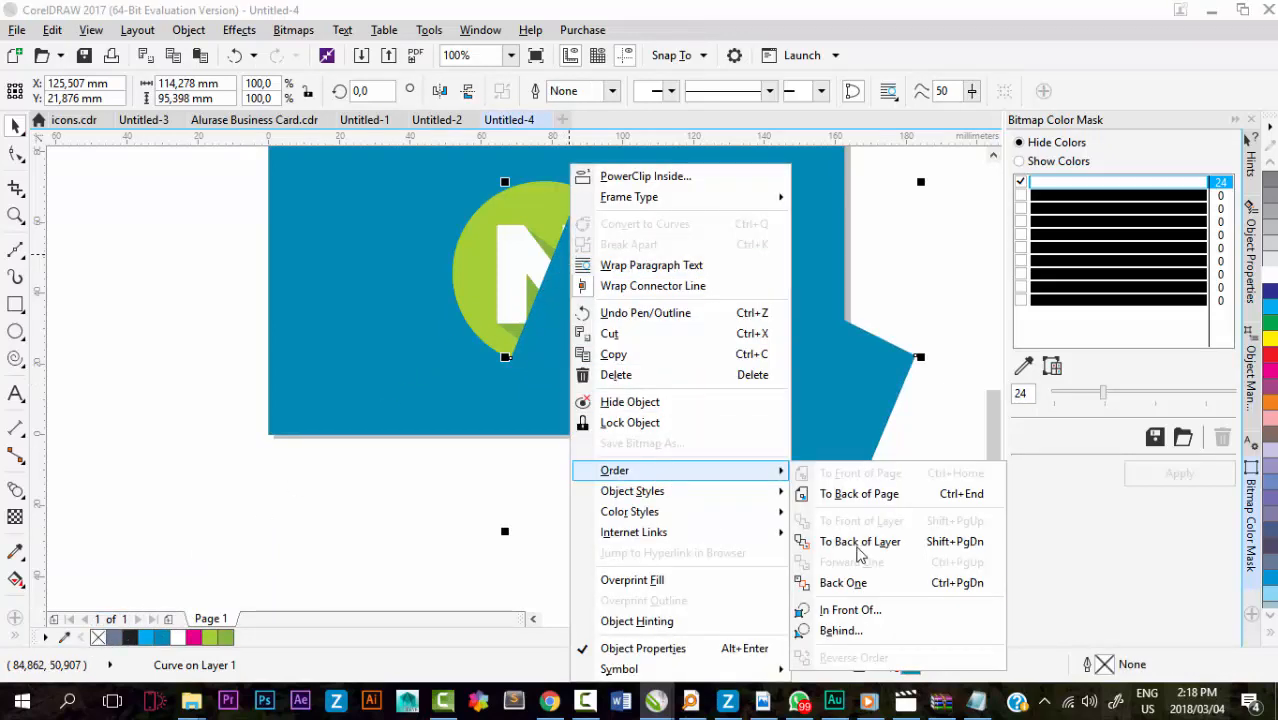
pyautogui.click(869, 543)
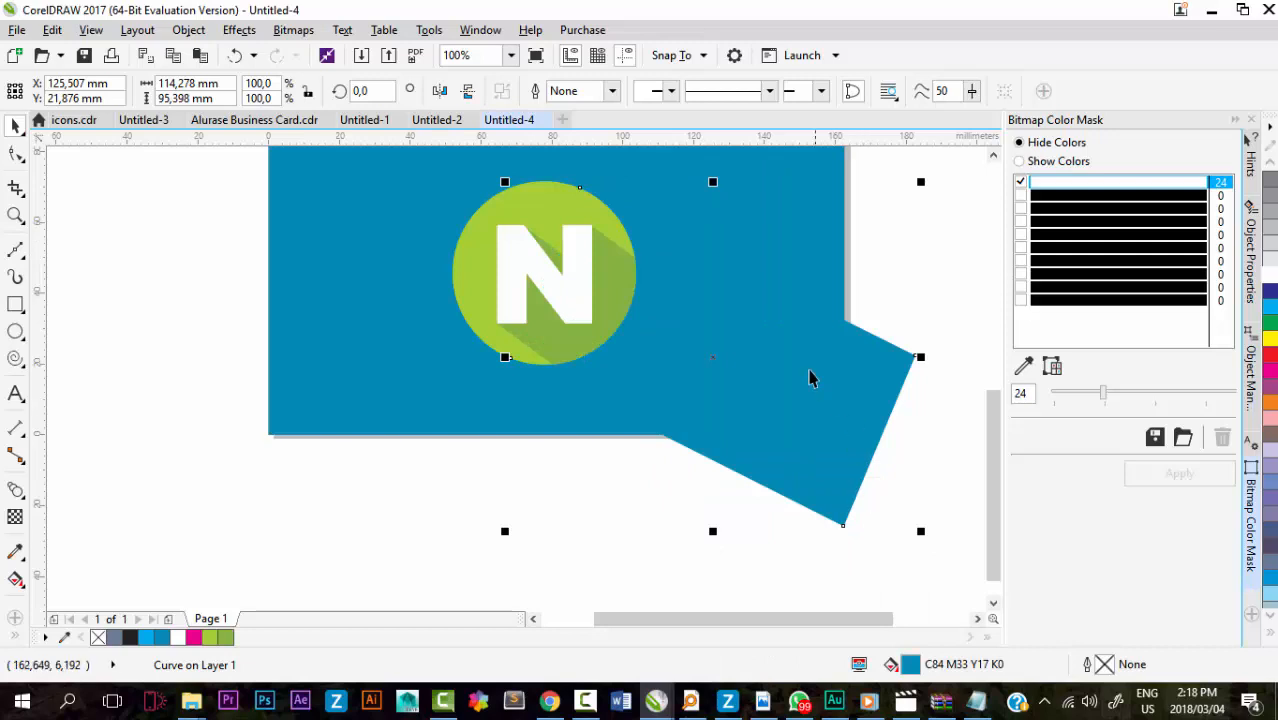
pyautogui.press('Escape')
pyautogui.rightClick(792, 218)
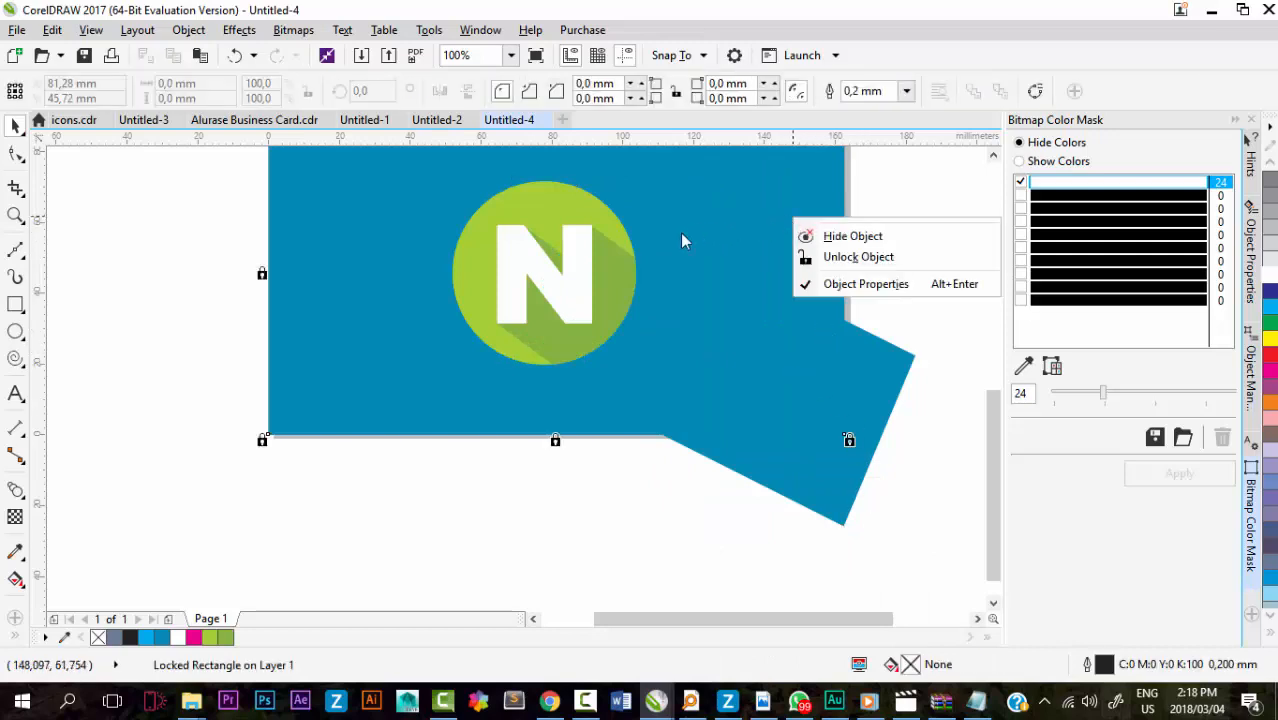
pyautogui.click(608, 260)
# Order the blue shadow shape directly behind the green circle.
pyautogui.rightClick(615, 265)
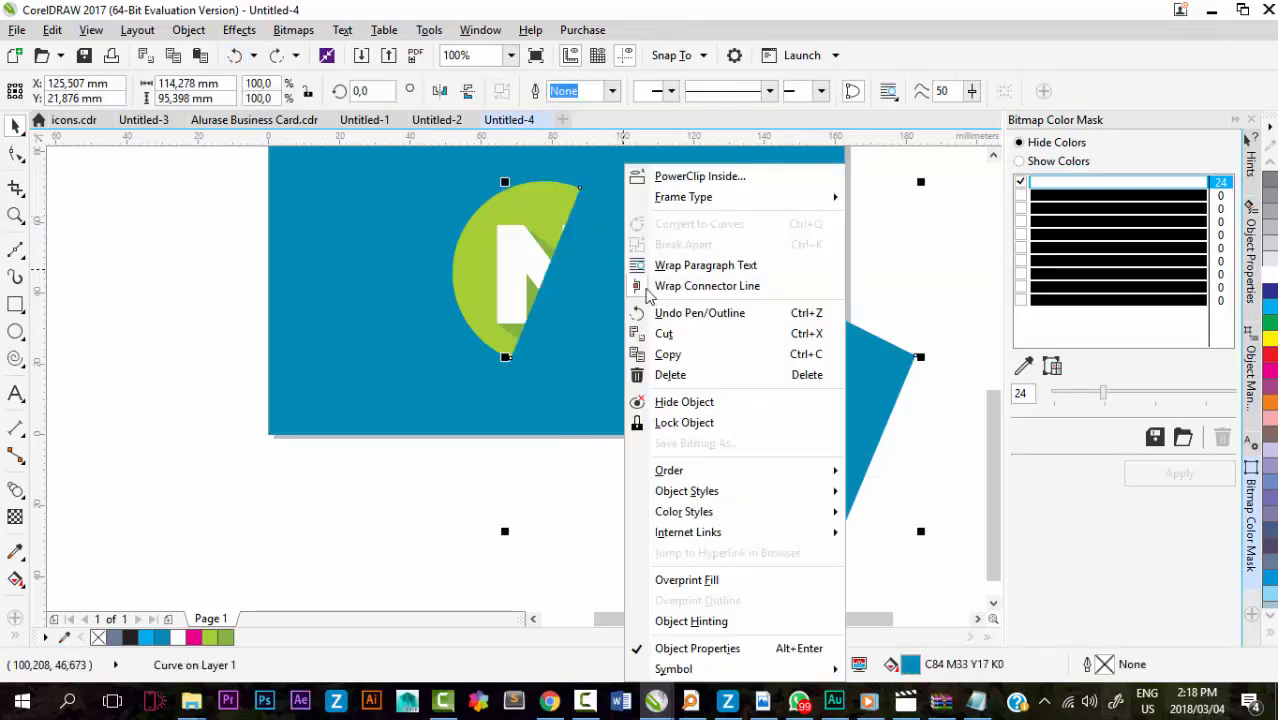
pyautogui.moveTo(750, 472)
pyautogui.click(895, 630)
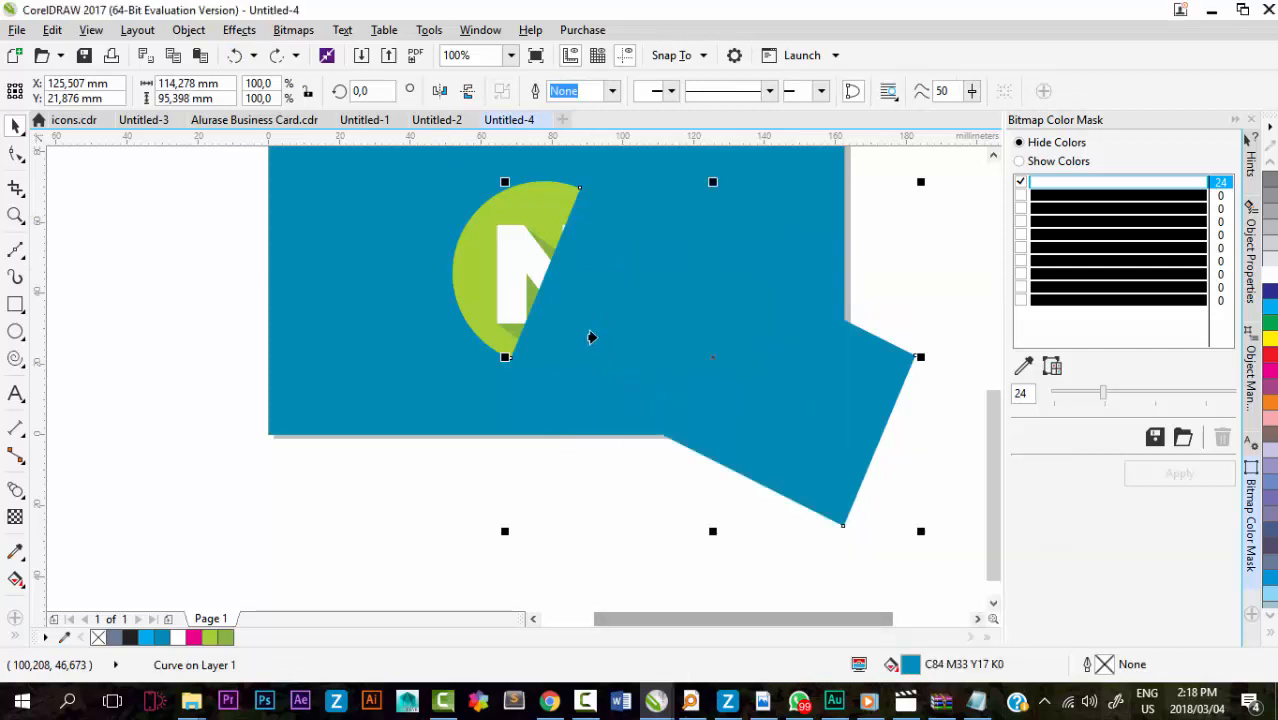
pyautogui.click(453, 246)
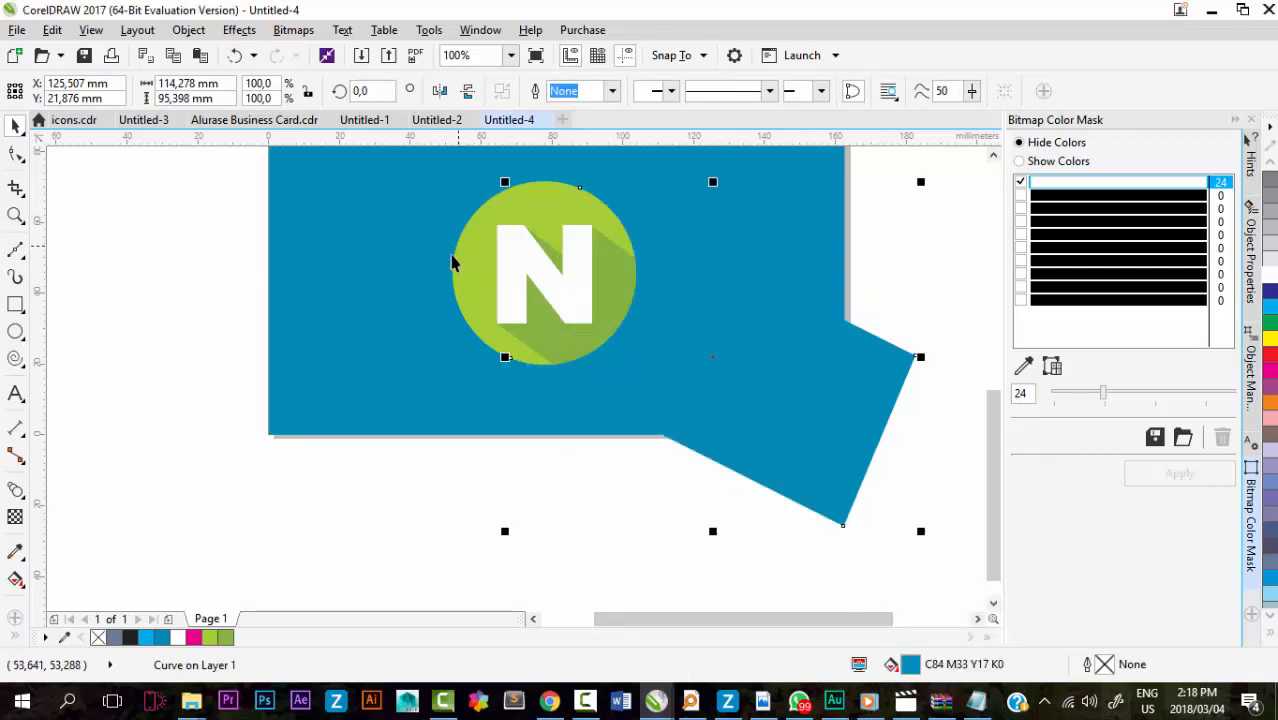
# Darken the blue shadow shape's fill to C 94, M 49, Y 27, K 5.
pyautogui.scroll(-2, 446, 352)
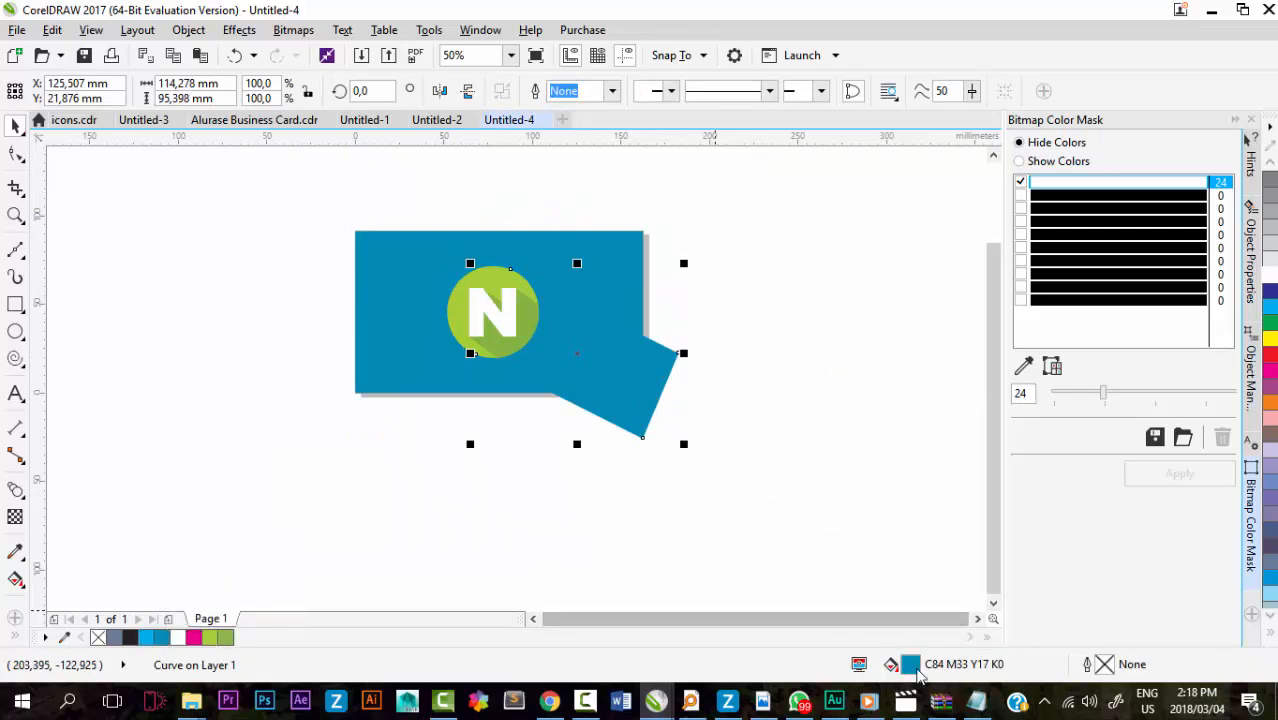
pyautogui.doubleClick(906, 663)
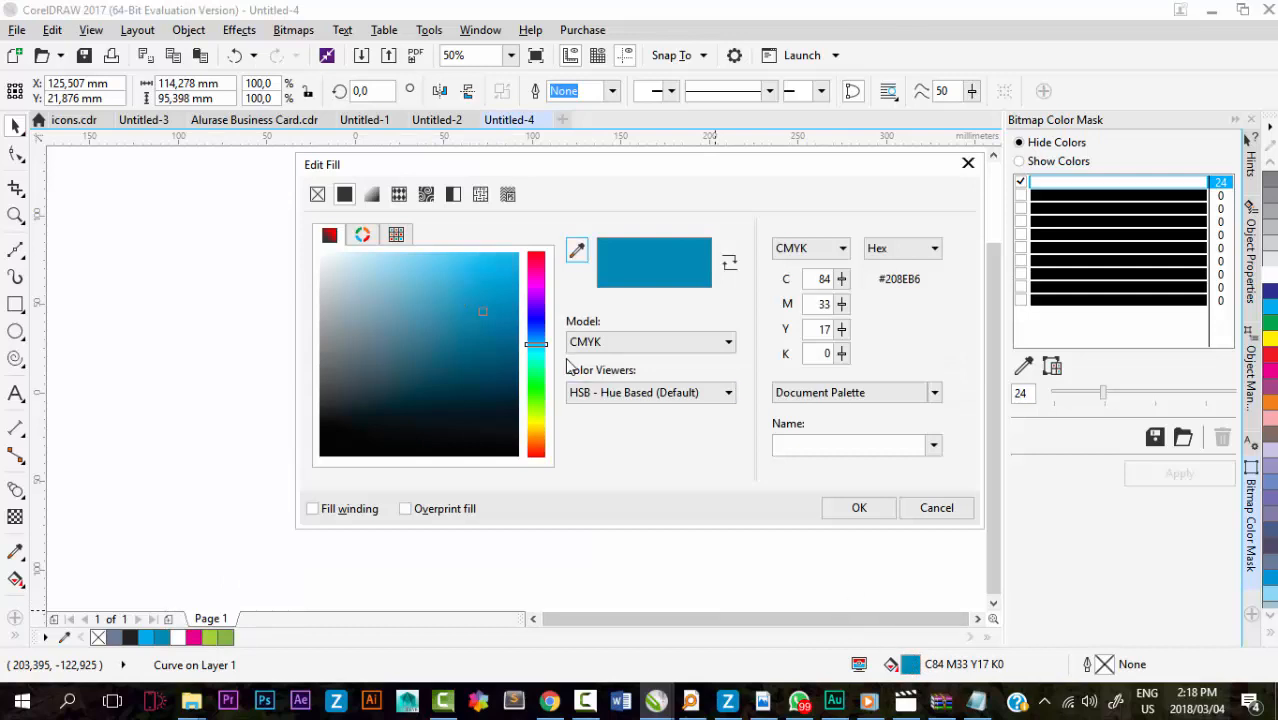
pyautogui.moveTo(483, 308); pyautogui.dragTo(490, 333)
pyautogui.click(857, 507)
pyautogui.click(843, 497)
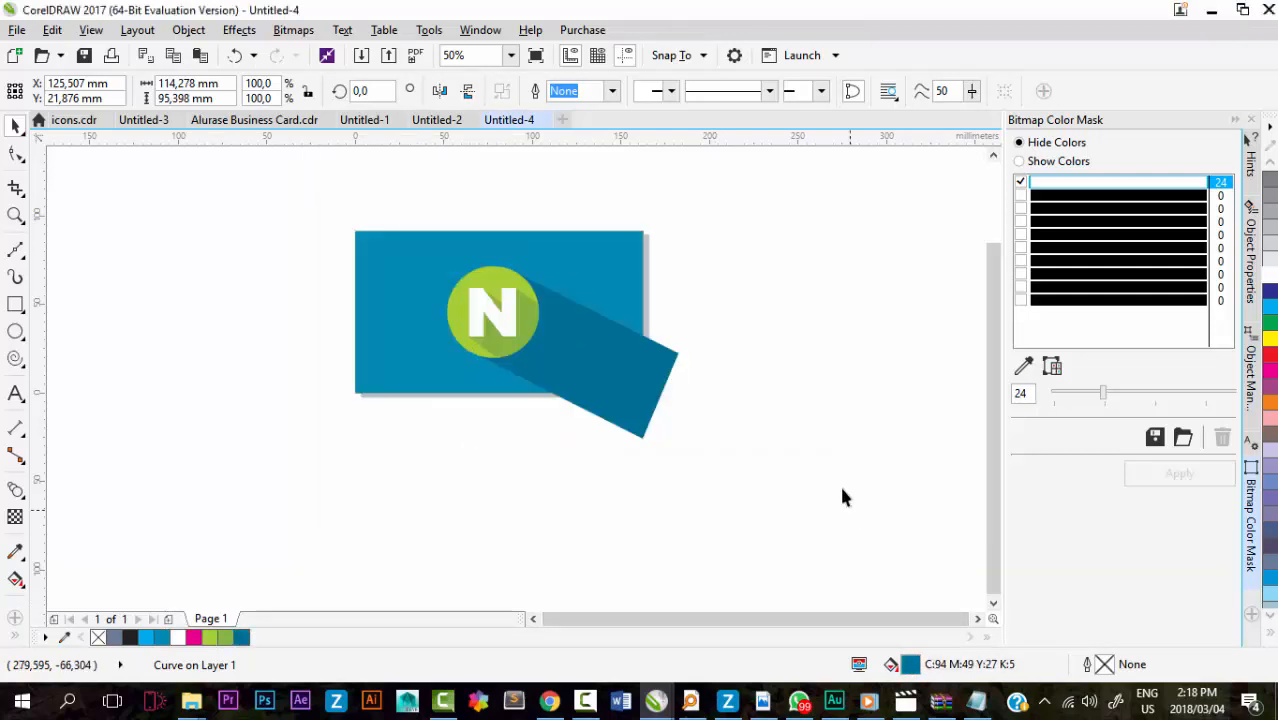
# Try to PowerClip the dark blue shadow inside the locked background rectangle.
pyautogui.scroll(1, 487, 339)
pyautogui.click(648, 345)
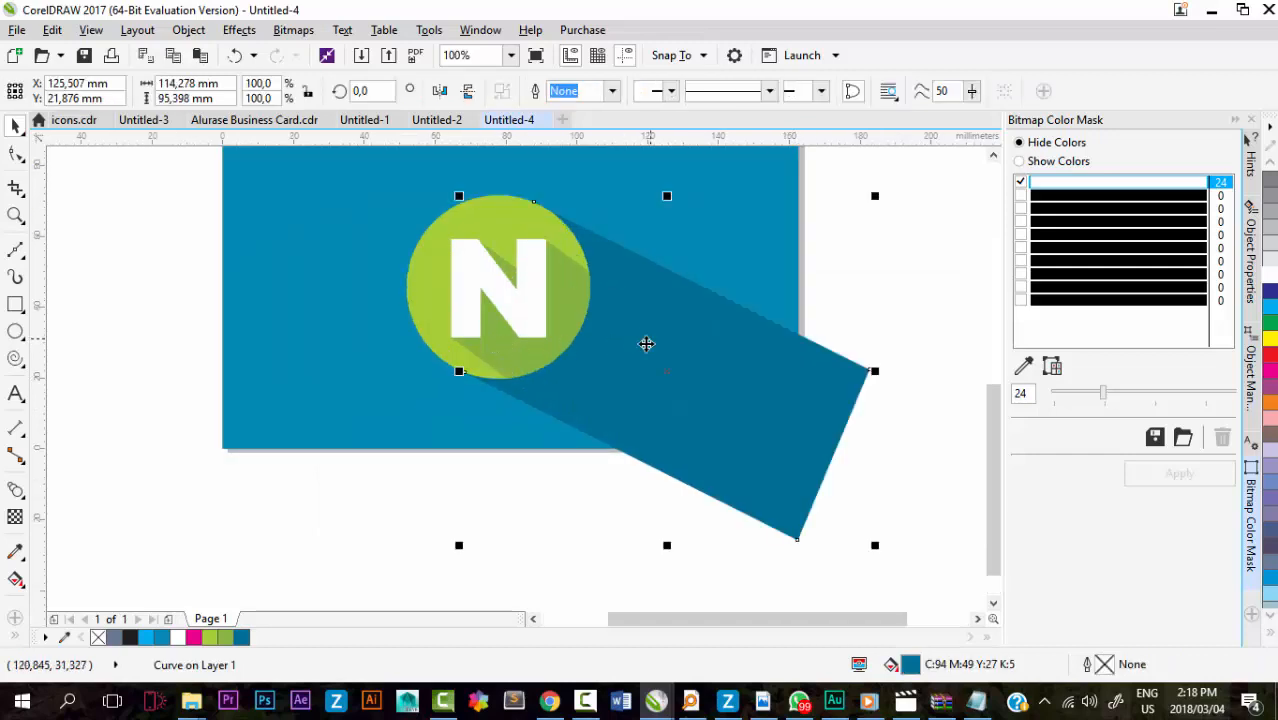
pyautogui.scroll(-1, 619, 403)
pyautogui.rightClick(640, 366)
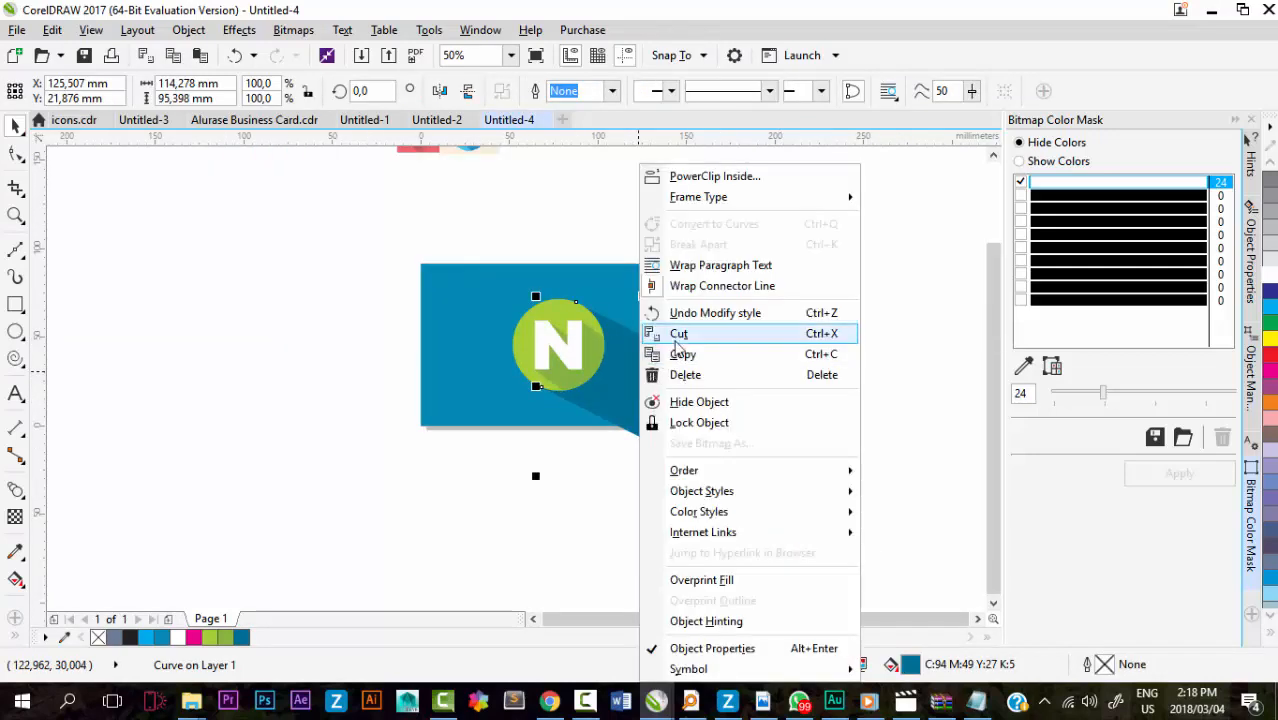
pyautogui.click(715, 185)
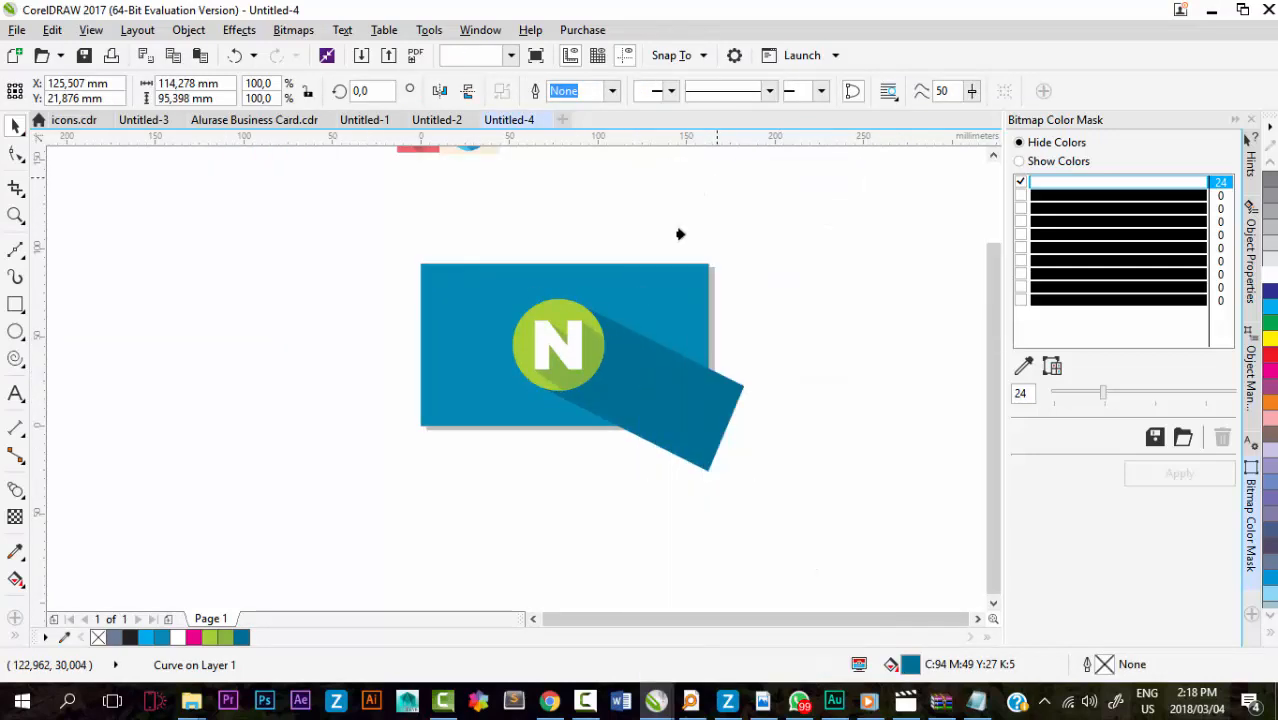
pyautogui.click(669, 285)
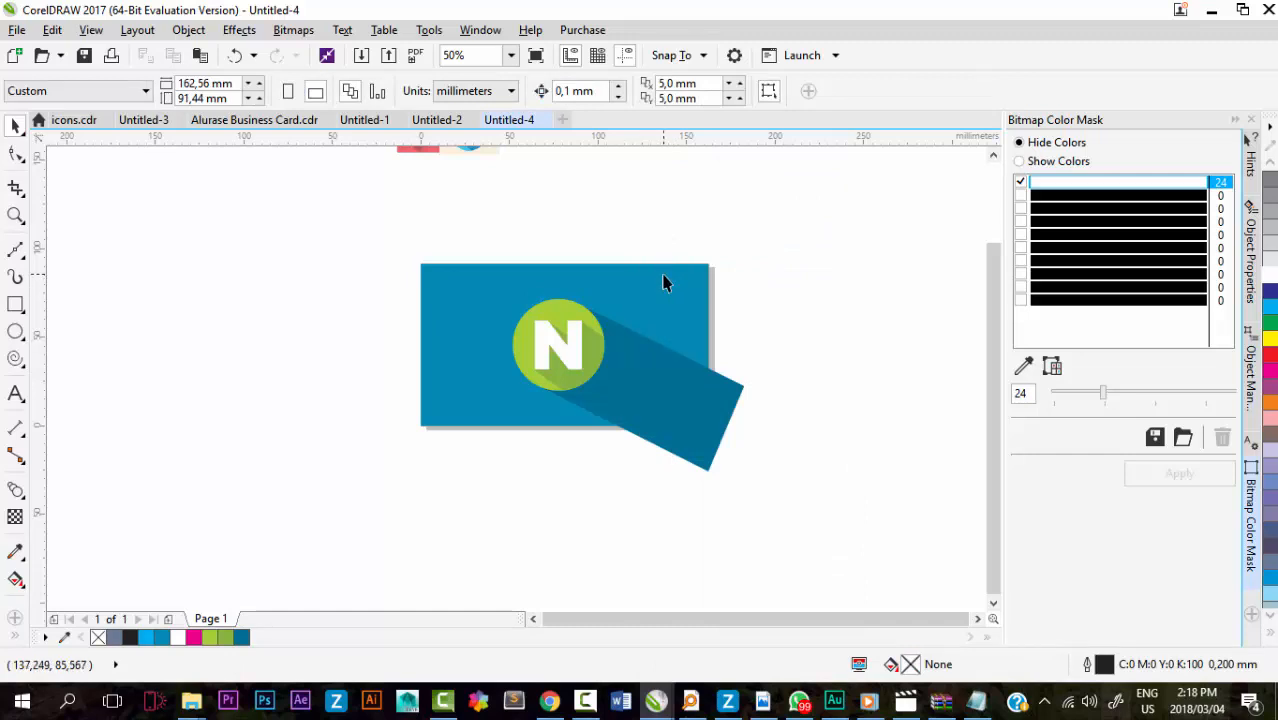
# Unlock the blue background rectangle.
pyautogui.click(664, 281)
pyautogui.rightClick(665, 279)
pyautogui.click(745, 314)
pyautogui.click(743, 341)
# PowerClip the dark blue shadow shape inside the blue background rectangle.
pyautogui.click(686, 371)
pyautogui.rightClick(686, 371)
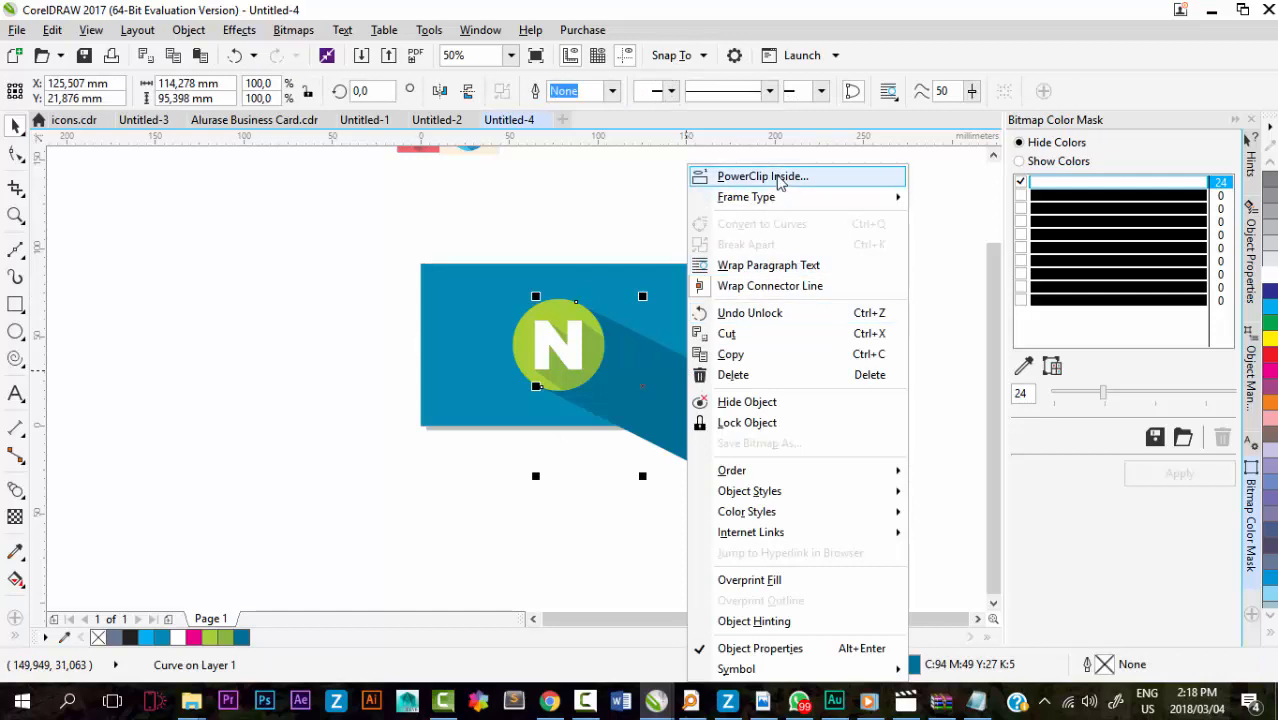
pyautogui.click(720, 177)
pyautogui.click(676, 296)
pyautogui.click(776, 292)
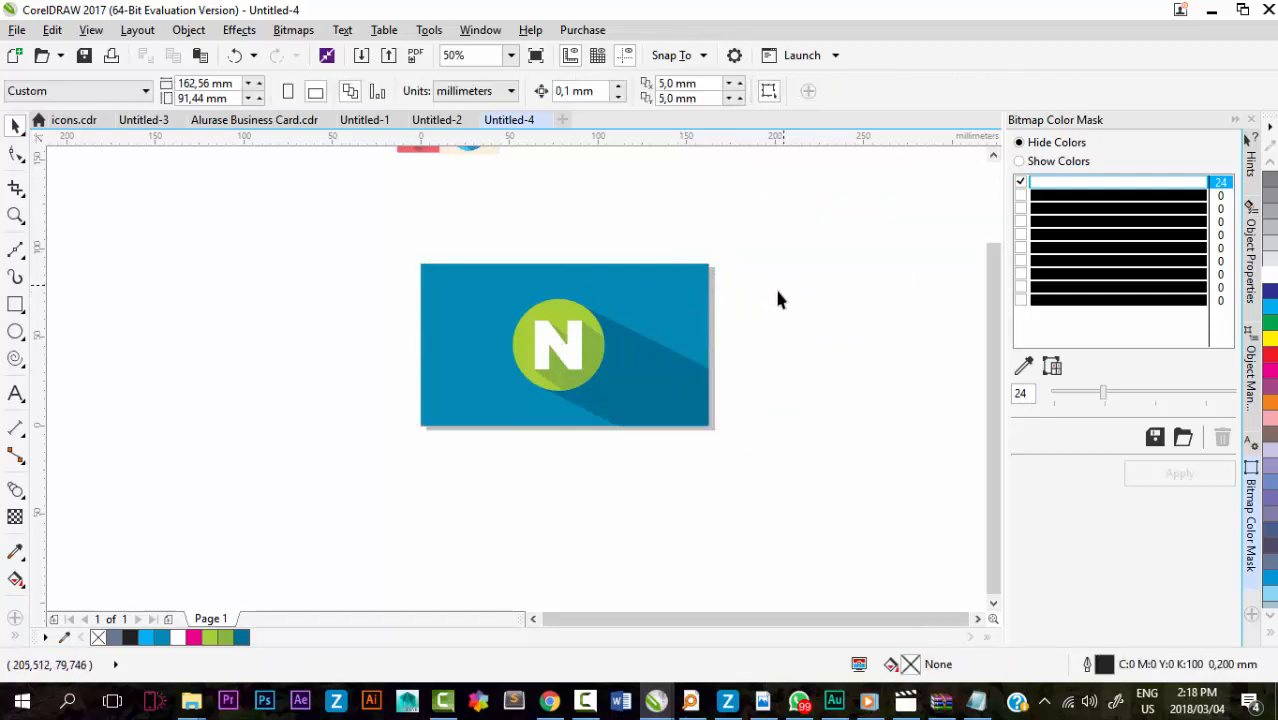
pyautogui.scroll(-1, 747, 320)
pyautogui.scroll(1, 725, 363)
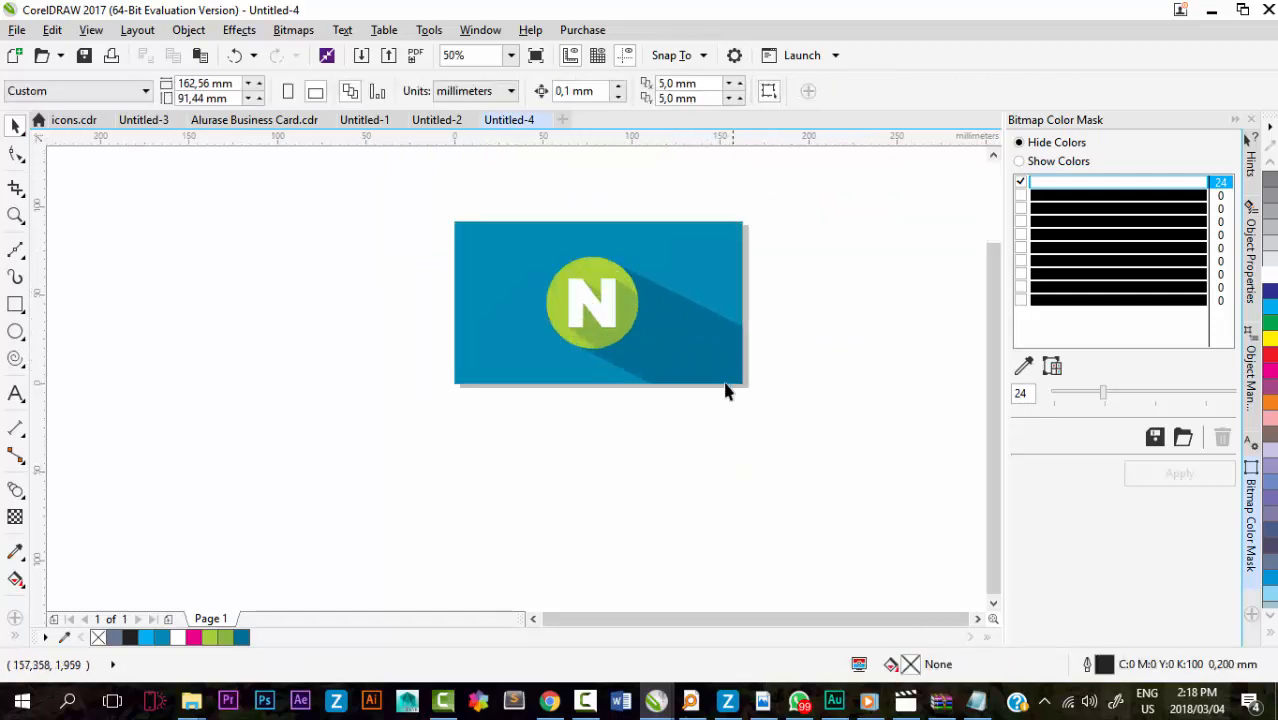
# Edit the background's PowerClip contents and fade the shadow toward its lower-right end with a linear transparency from 0 to 100 at about -32°.
pyautogui.click(681, 326)
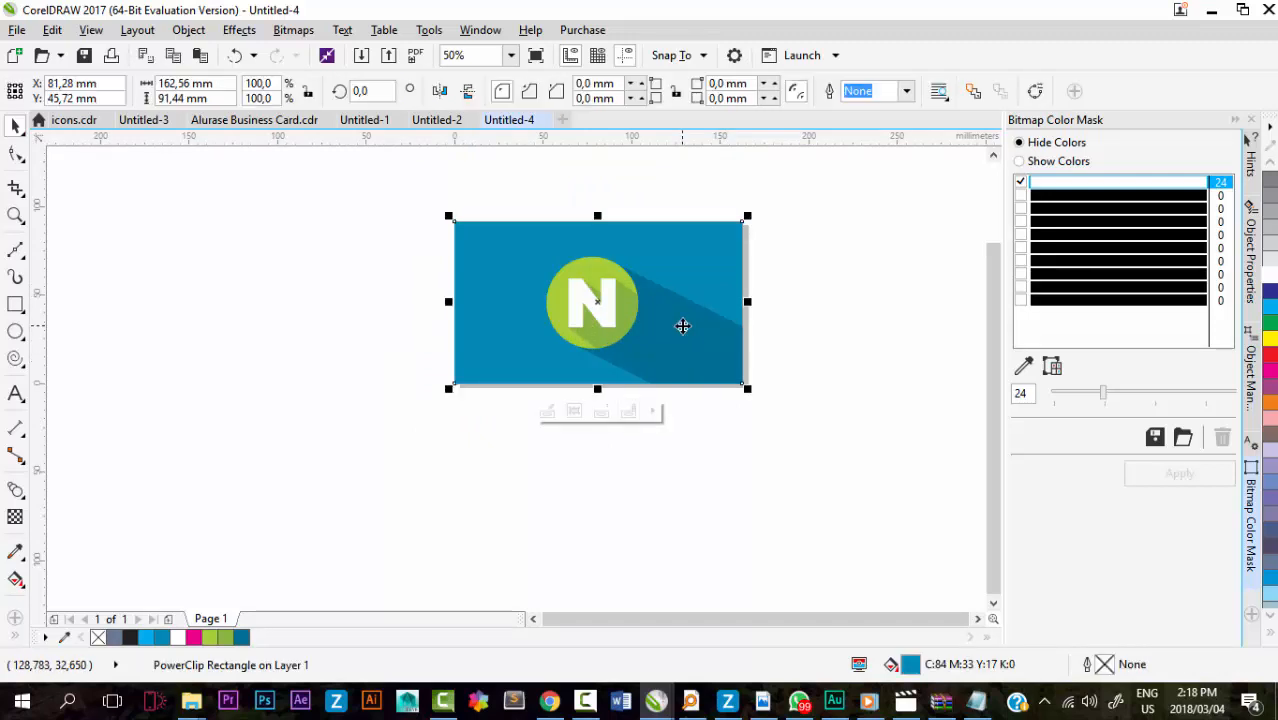
pyautogui.rightClick(682, 325)
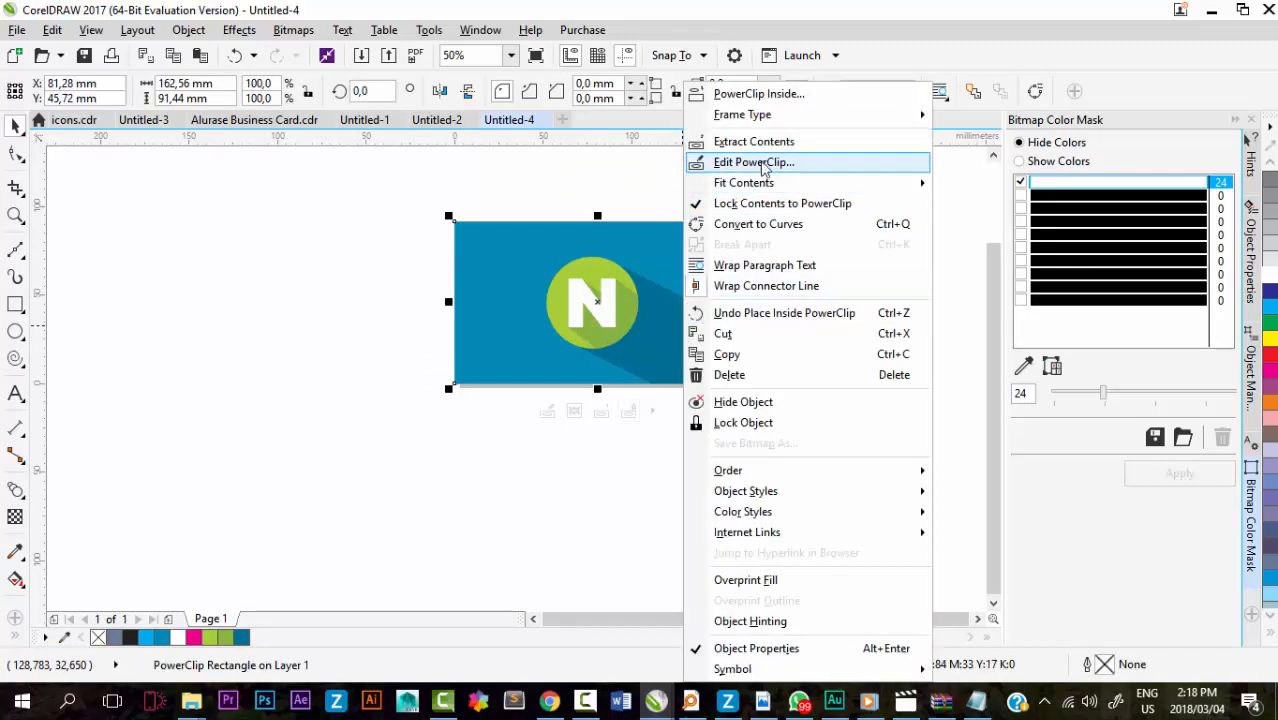
pyautogui.click(738, 162)
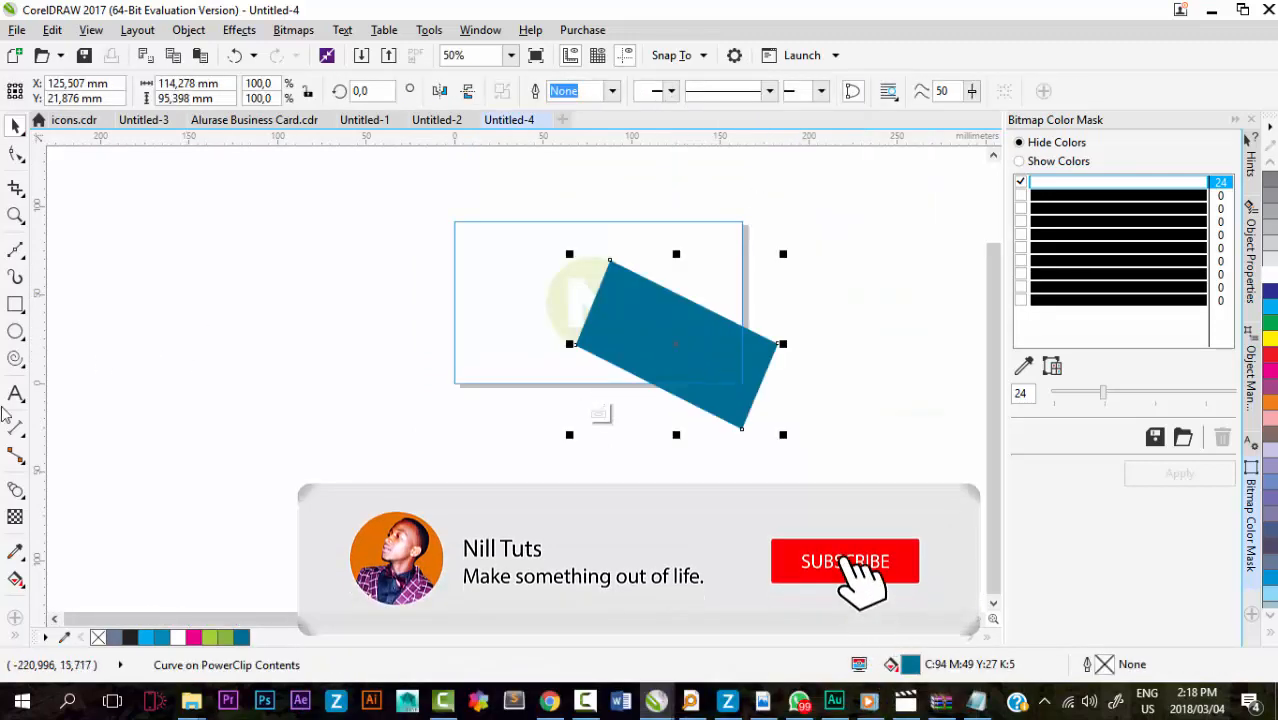
pyautogui.click(15, 516)
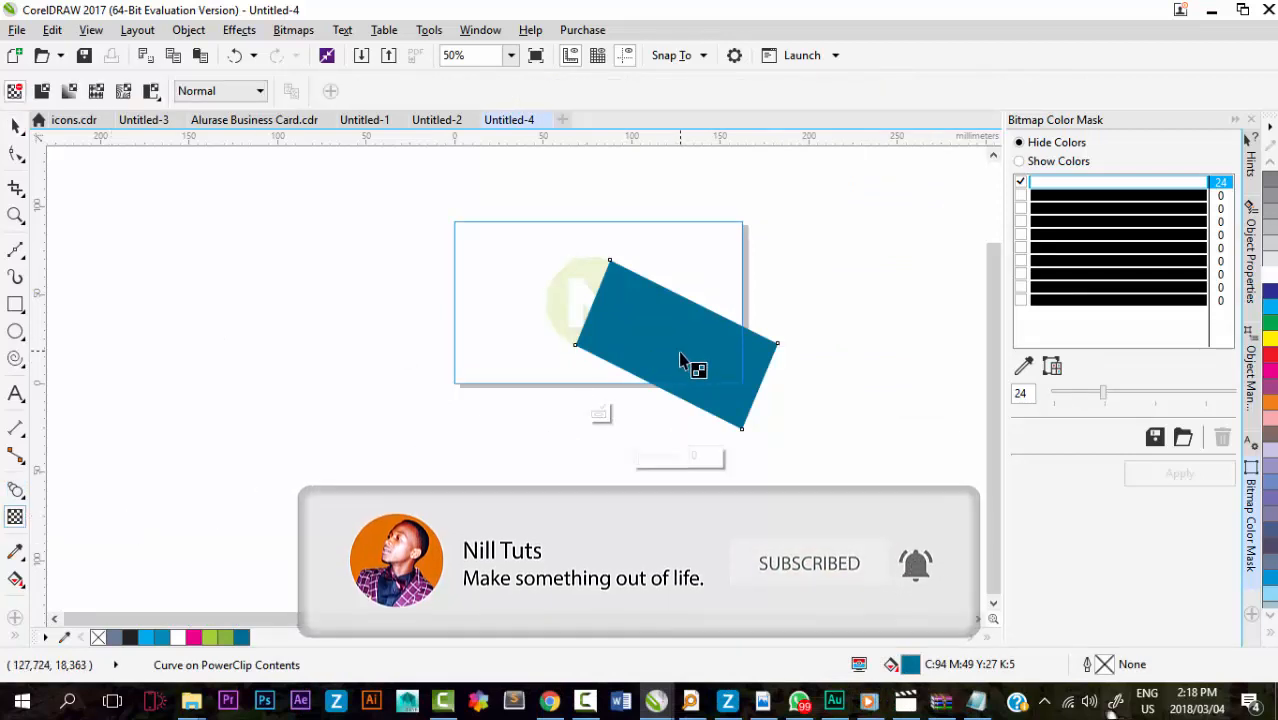
pyautogui.moveTo(676, 344); pyautogui.dragTo(783, 400)
pyautogui.moveTo(674, 341); pyautogui.dragTo(662, 333)
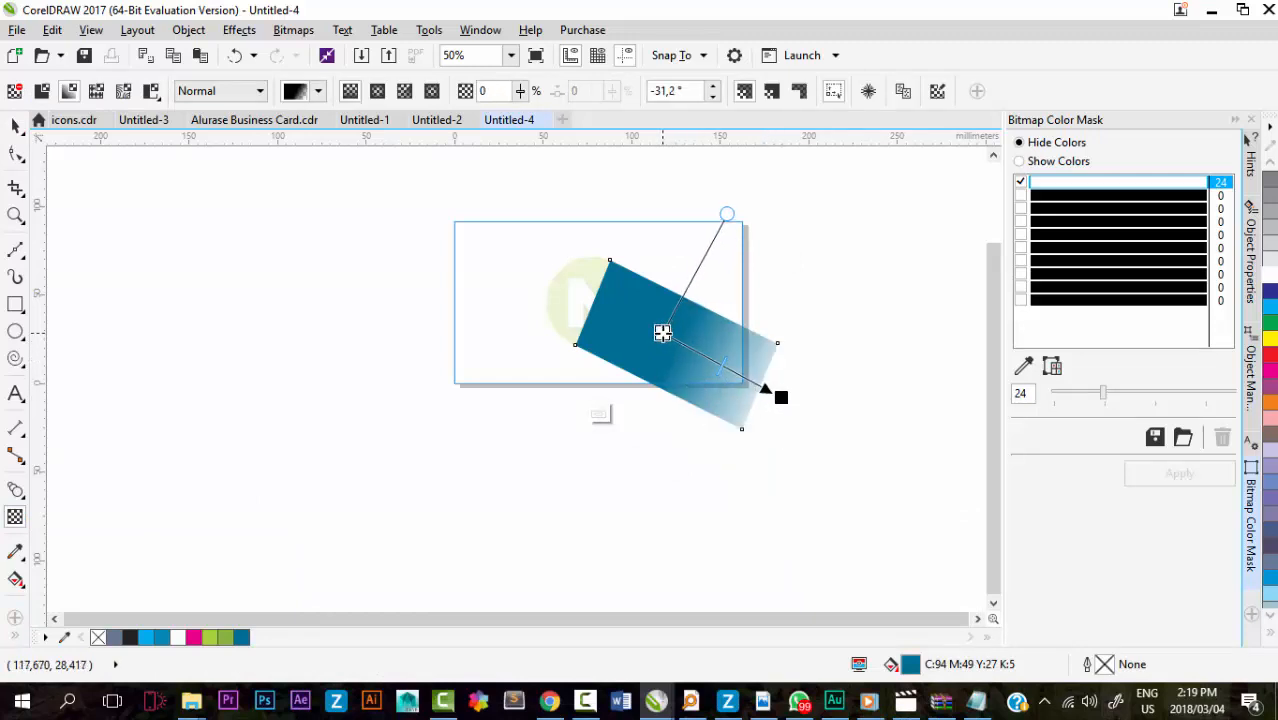
pyautogui.moveTo(783, 400); pyautogui.dragTo(759, 386)
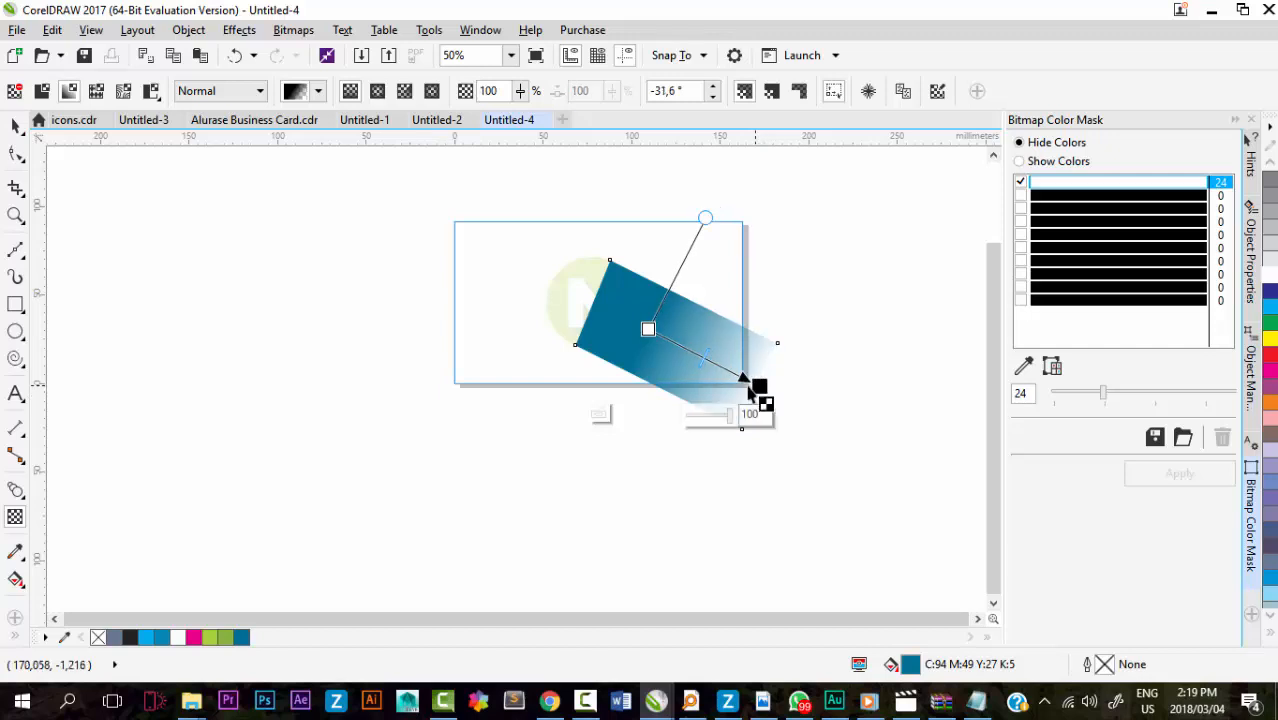
# Finish editing the background's PowerClip contents with the shadow's transparency start point selected.
pyautogui.click(648, 329)
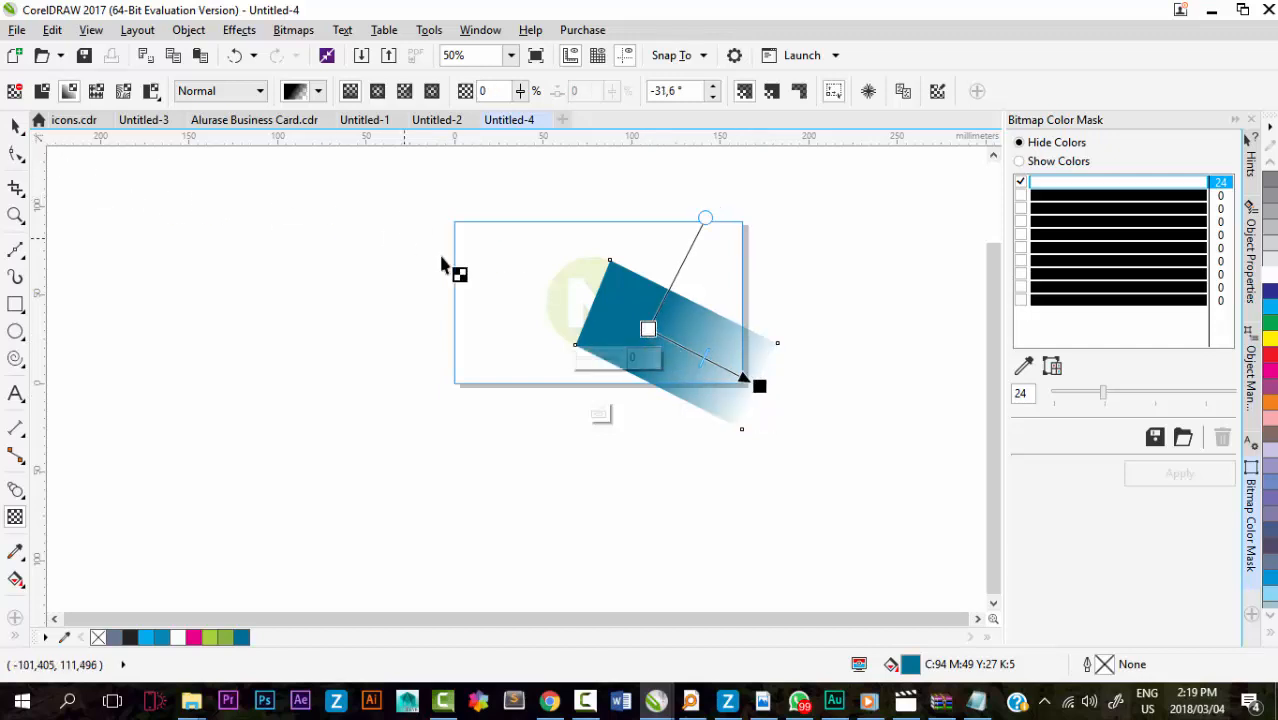
pyautogui.click(601, 413)
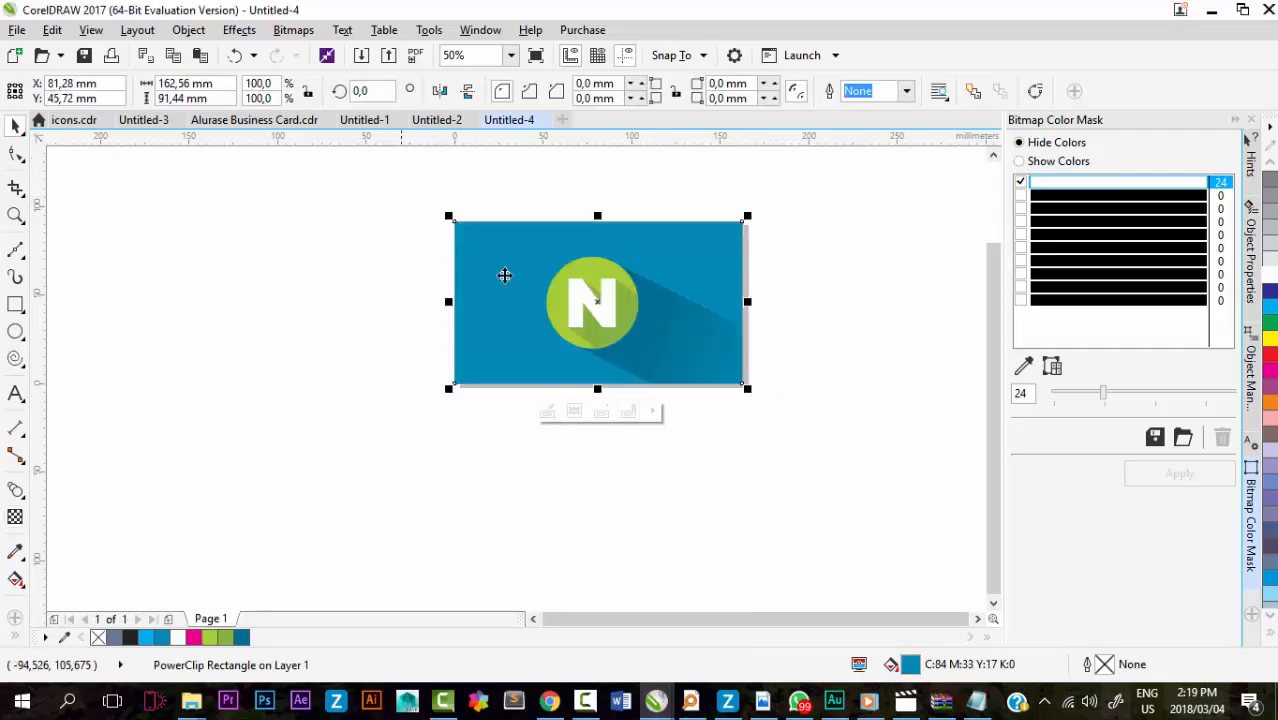
# Reopen the background's PowerClip contents and shorten the shadow's linear fade, starting at the circle-side edge and ending inside the page at about -31°.
pyautogui.scroll(1, 720, 382)
pyautogui.rightClick(647, 322)
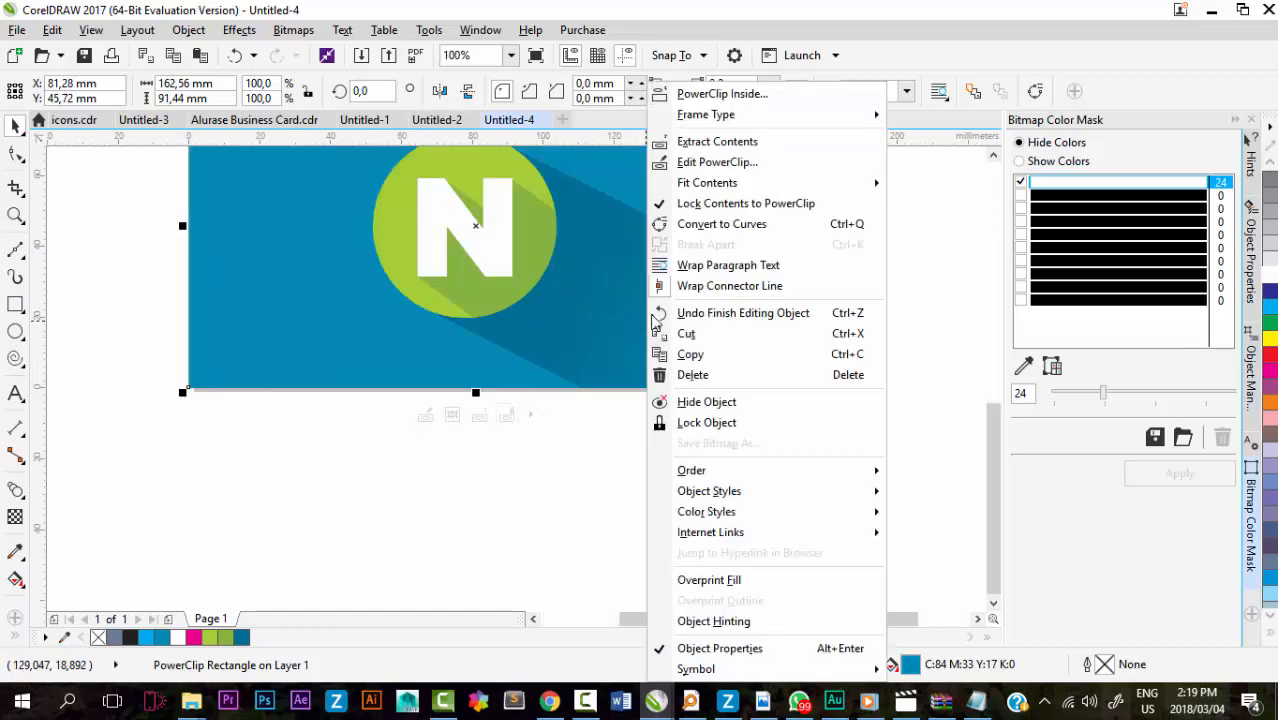
pyautogui.click(733, 170)
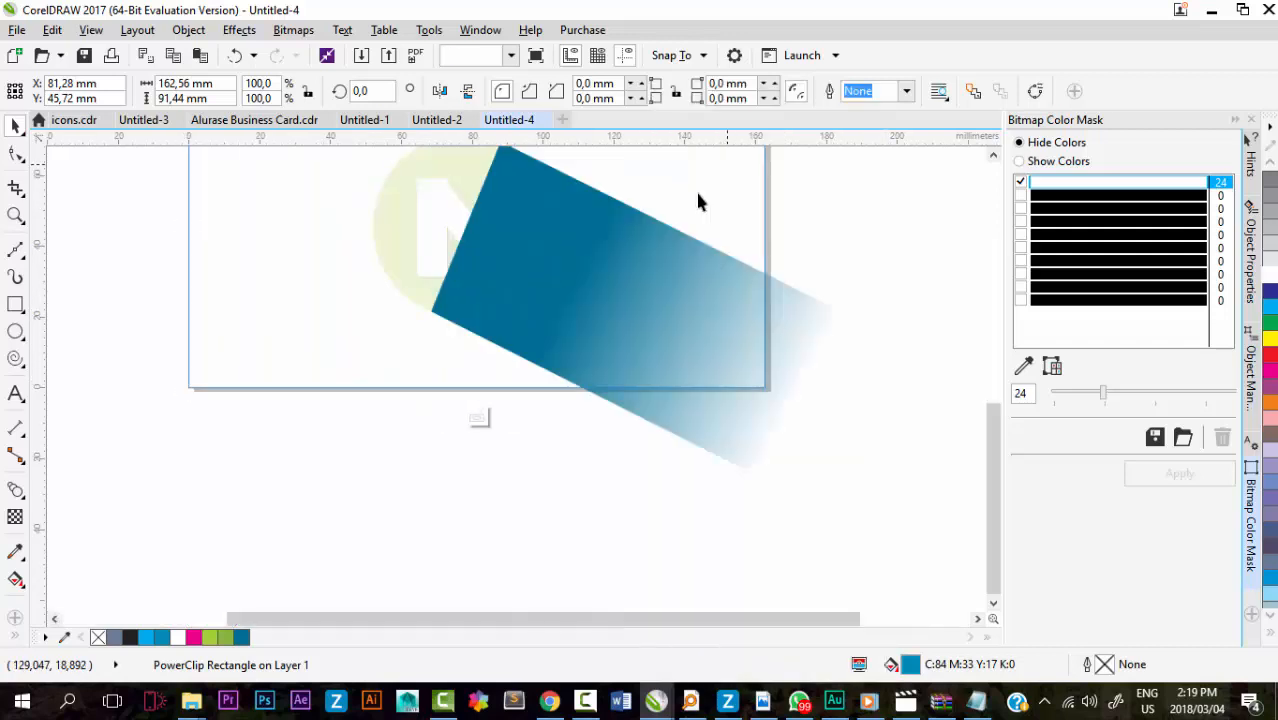
pyautogui.click(14, 155)
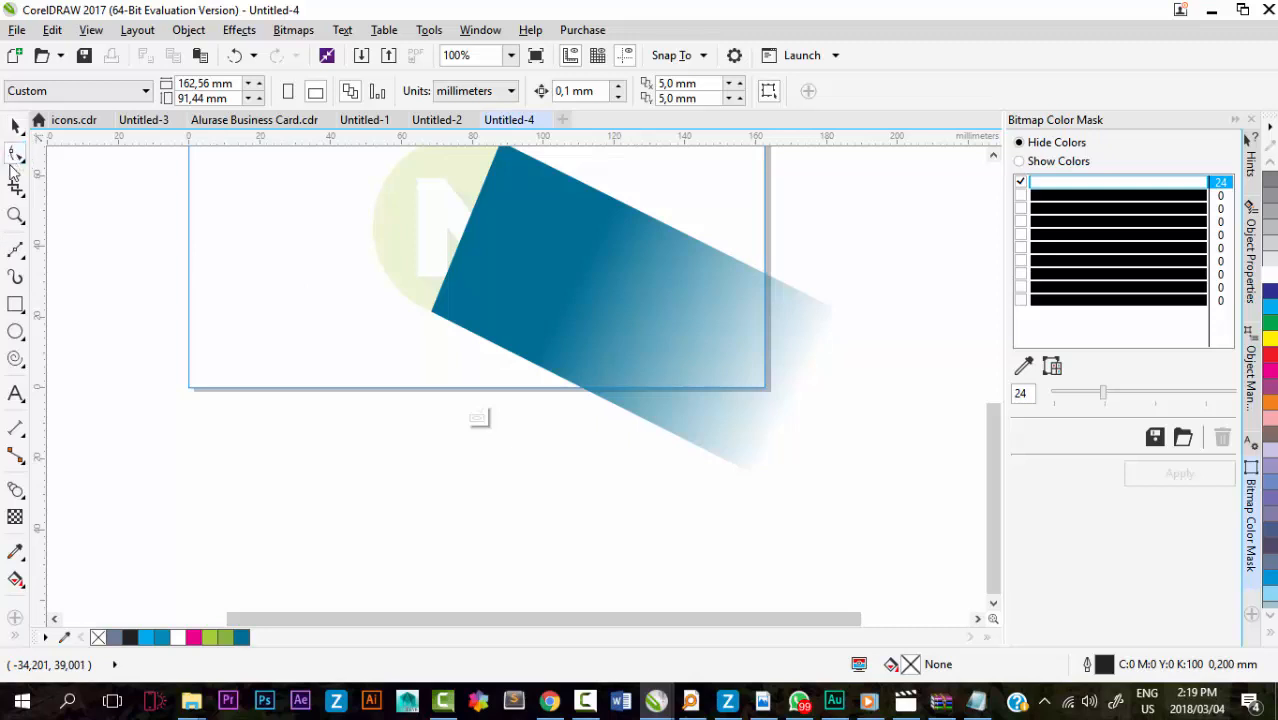
pyautogui.click(16, 517)
pyautogui.click(599, 334)
pyautogui.moveTo(795, 386); pyautogui.dragTo(702, 345)
pyautogui.moveTo(576, 280); pyautogui.dragTo(480, 228)
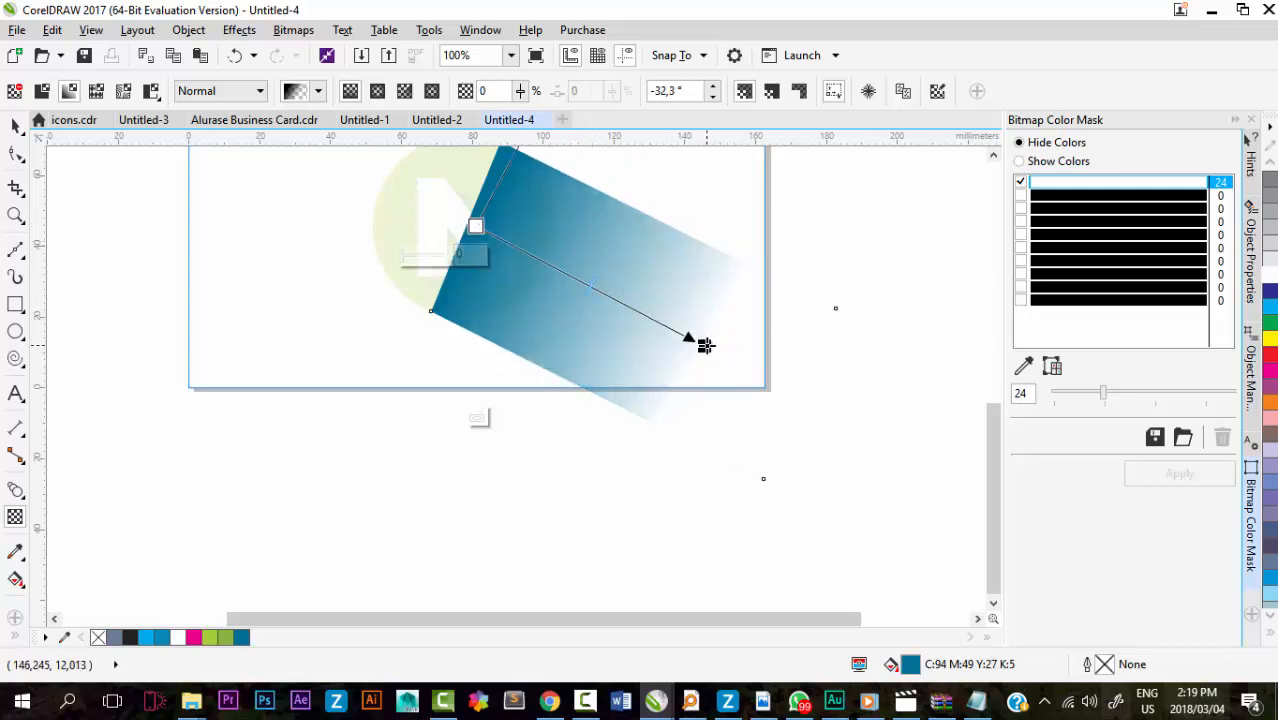
pyautogui.moveTo(705, 345); pyautogui.dragTo(683, 330)
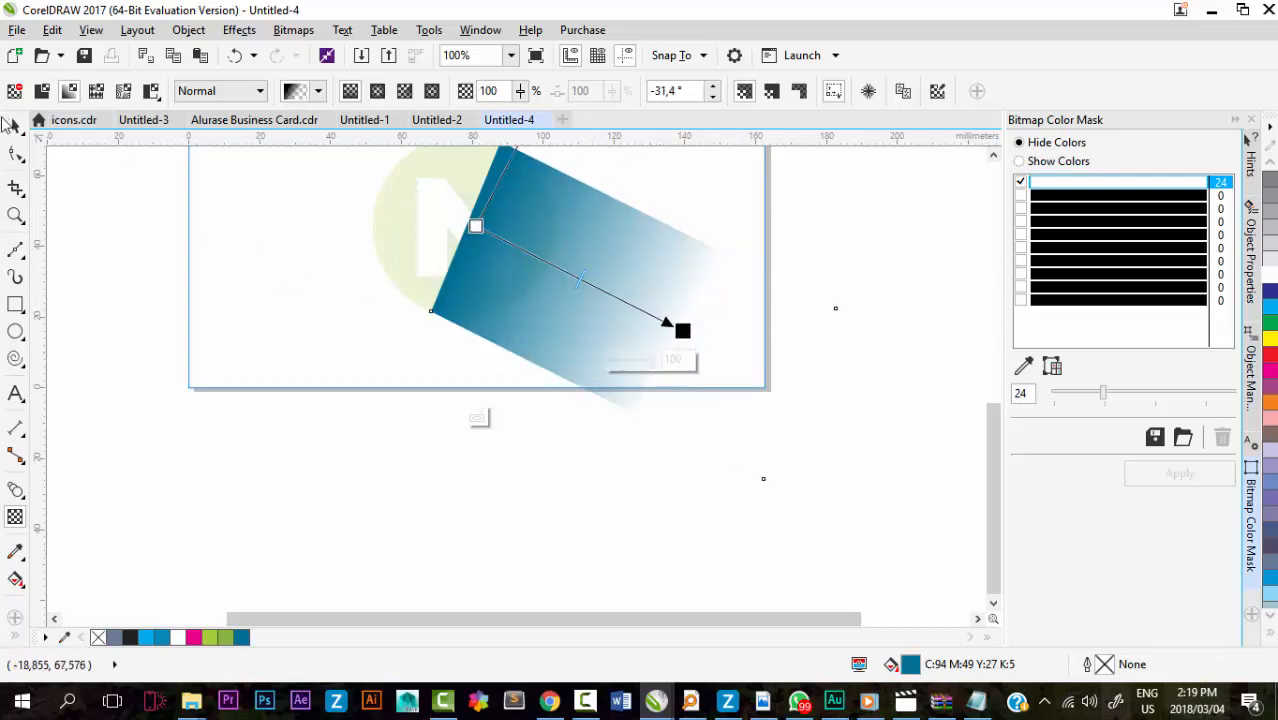
# Finish editing this PowerClip level and deselect the blue background.
pyautogui.click(14, 128)
pyautogui.rightClick(514, 210)
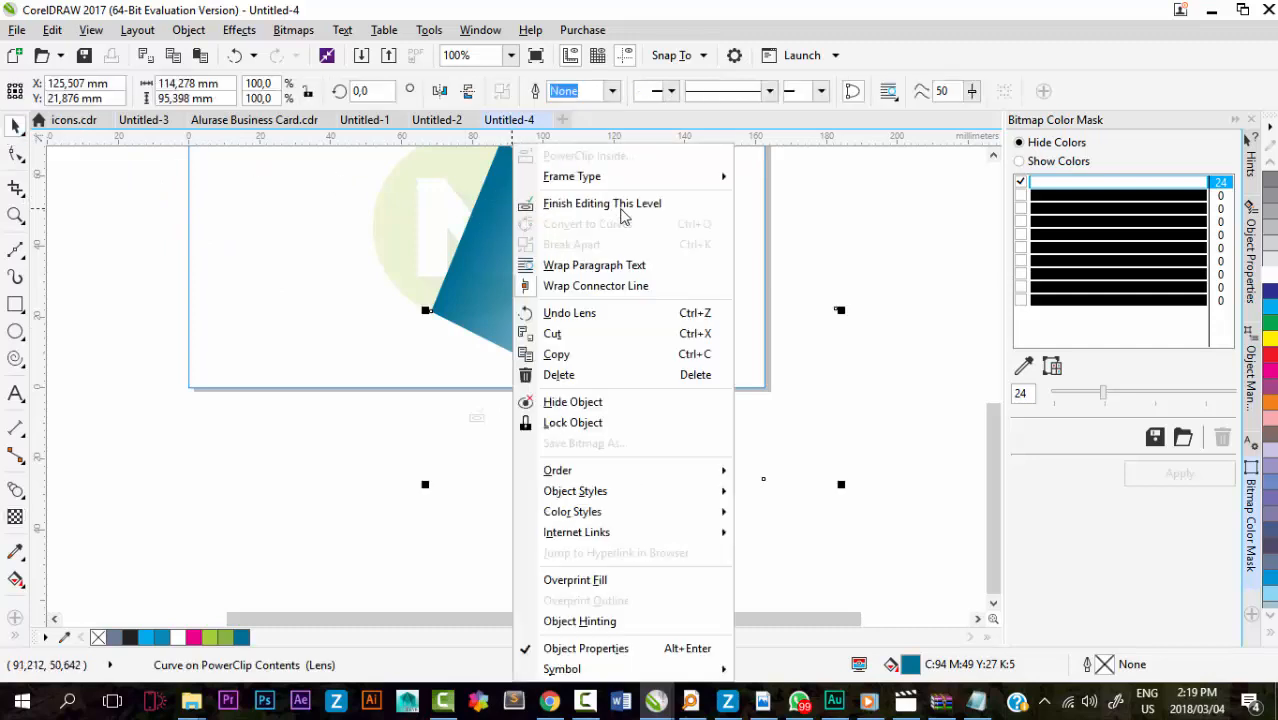
pyautogui.click(618, 205)
pyautogui.scroll(-1, 636, 368)
pyautogui.click(803, 325)
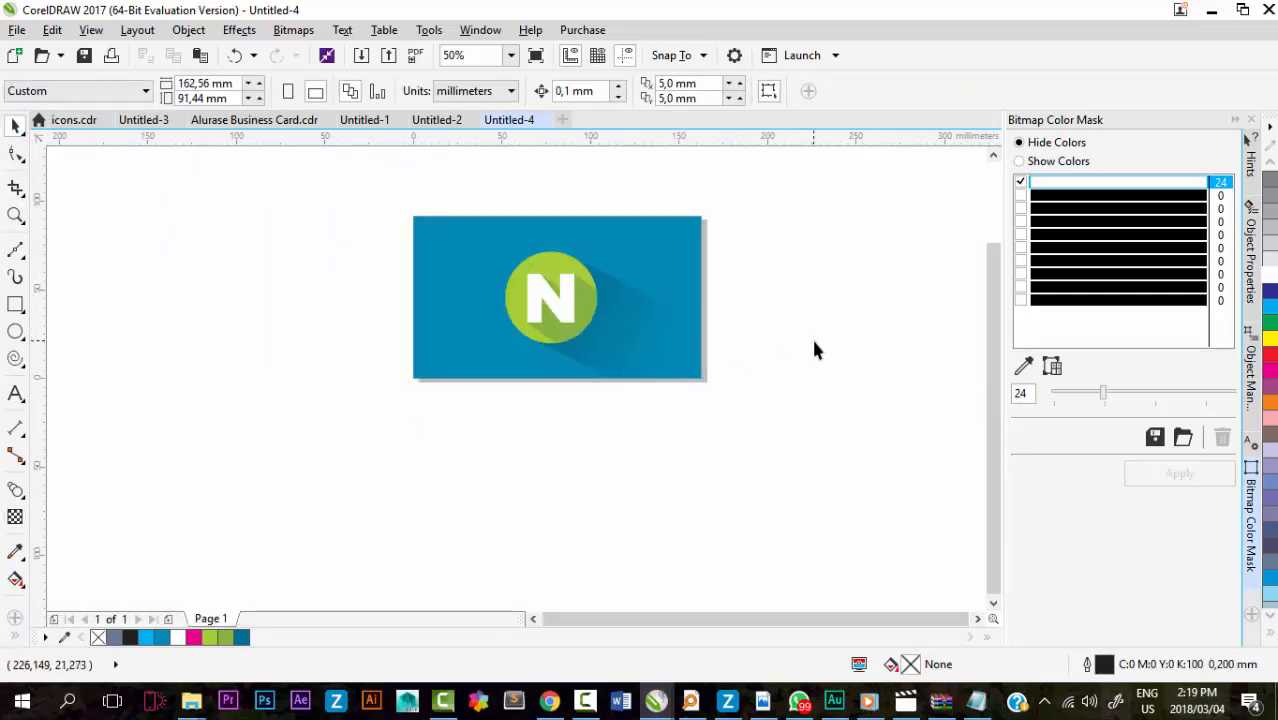
pyautogui.scroll(-1, 813, 343)
pyautogui.scroll(1, 752, 346)
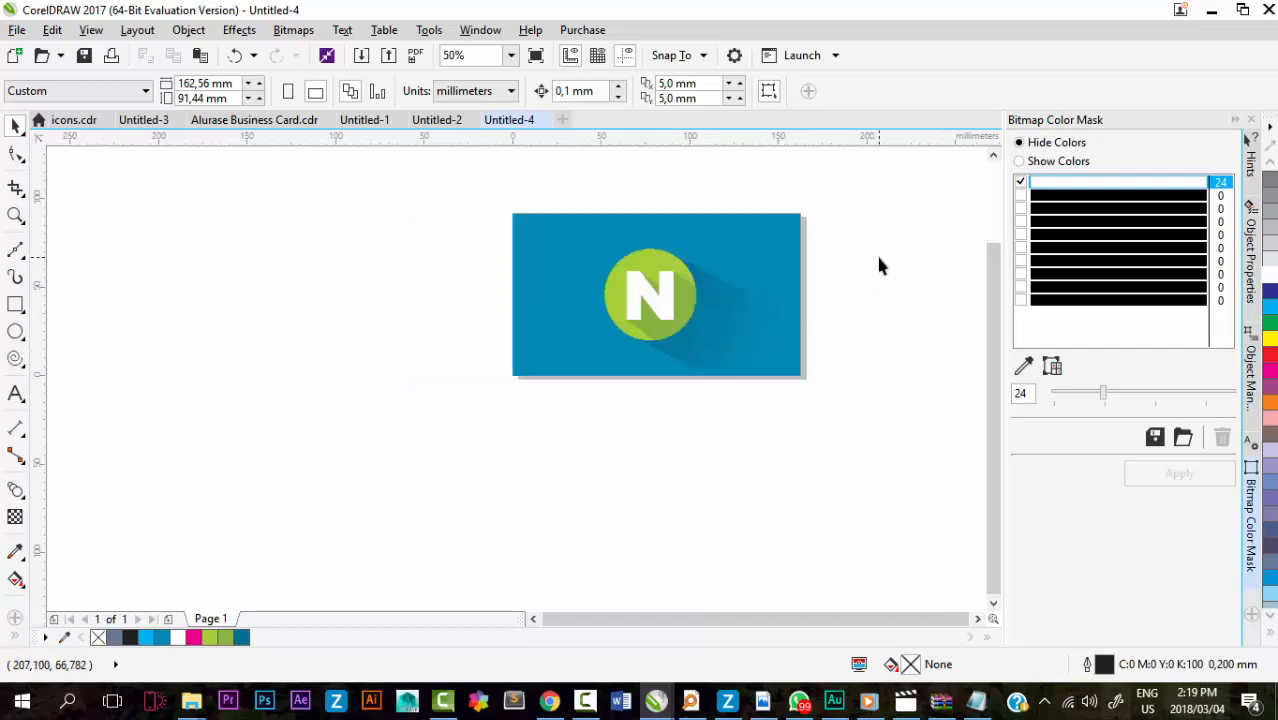
pyautogui.scroll(1, 710, 325)
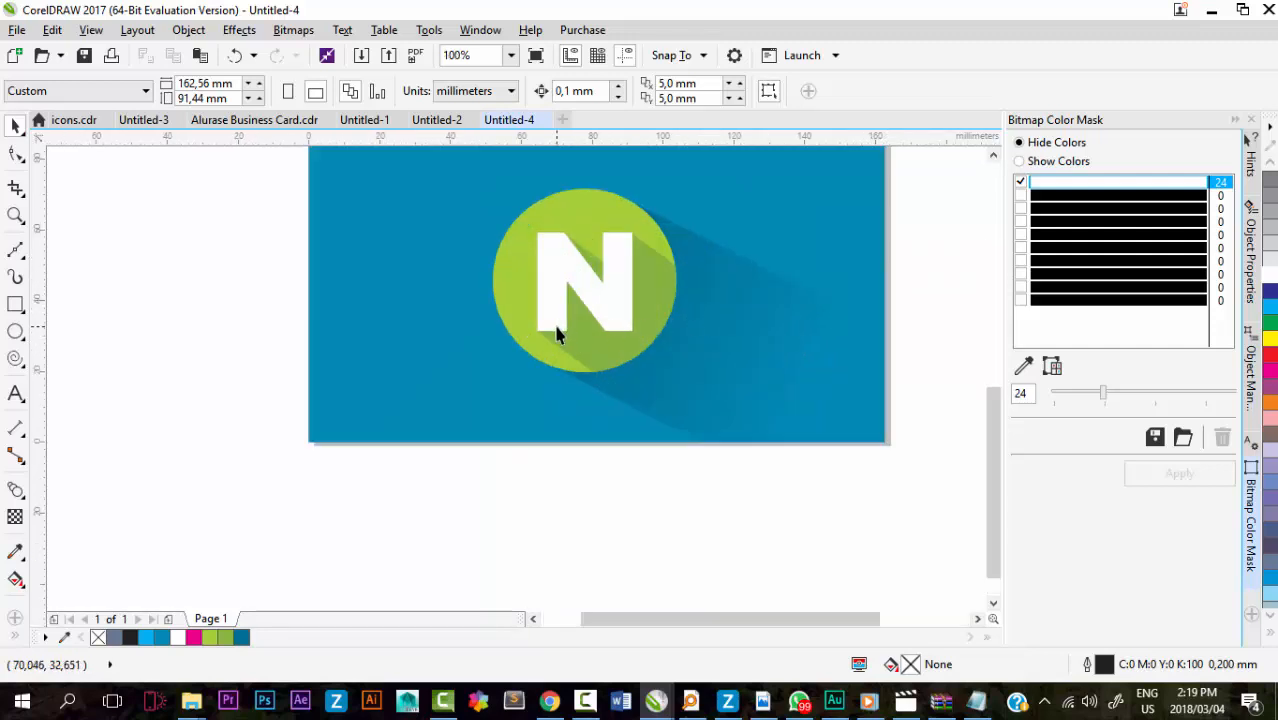
pyautogui.scroll(-1, 663, 430)
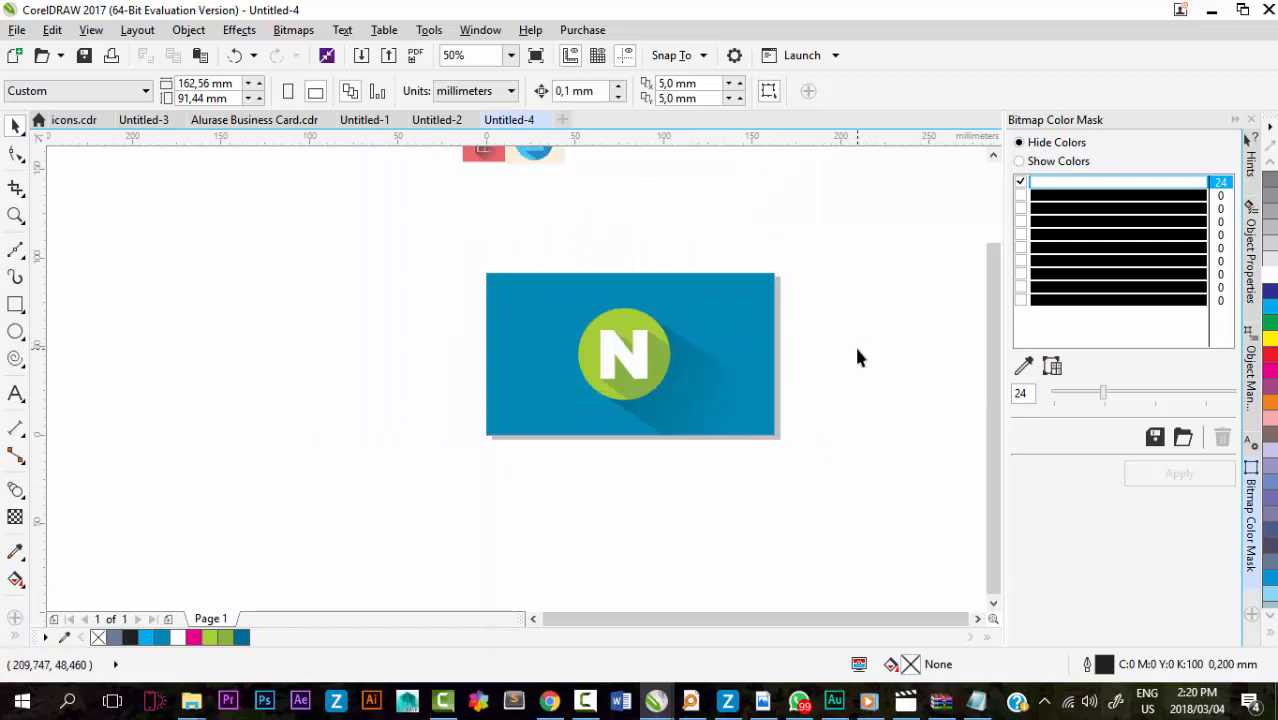